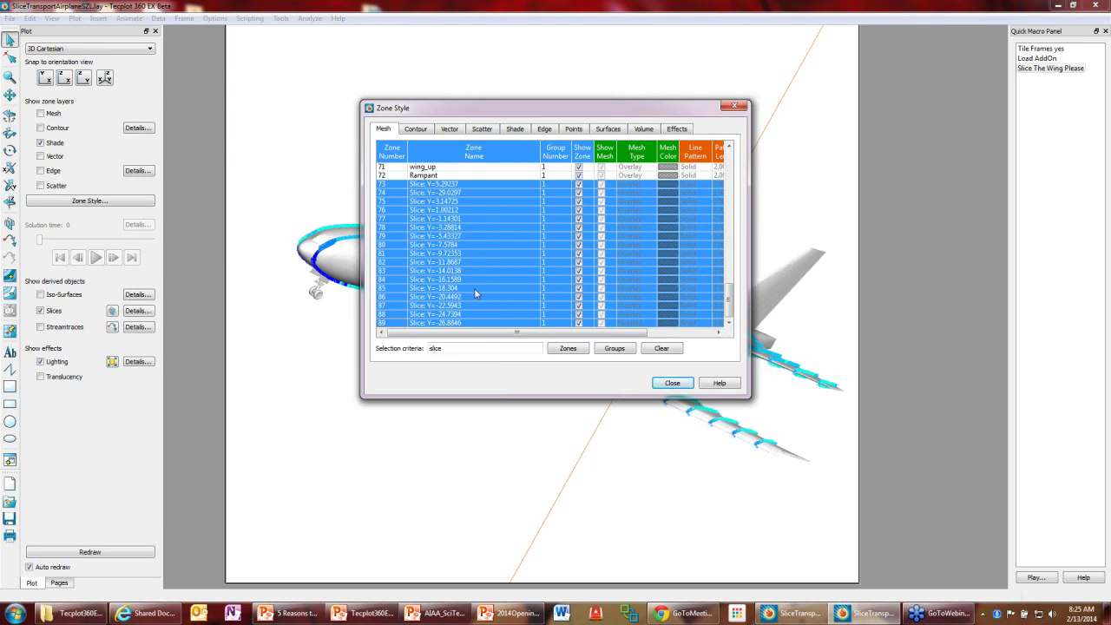
Assign the highlighted slice zones to group 3 and select the zones belonging to that group.
click(558, 261)
text(3)
click(517, 352)
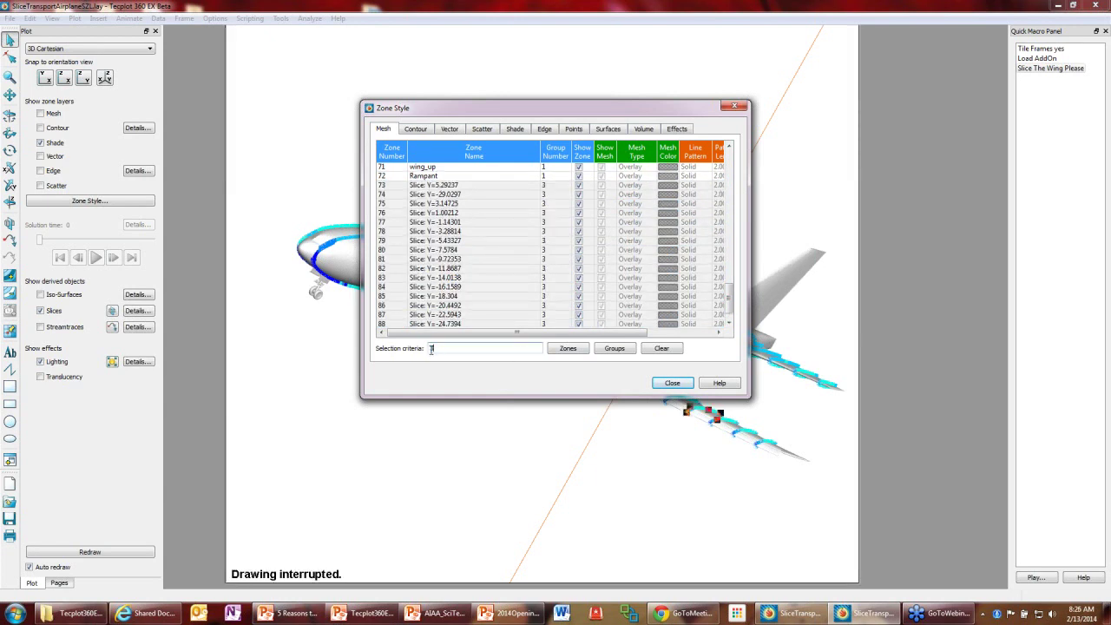
click(606, 349)
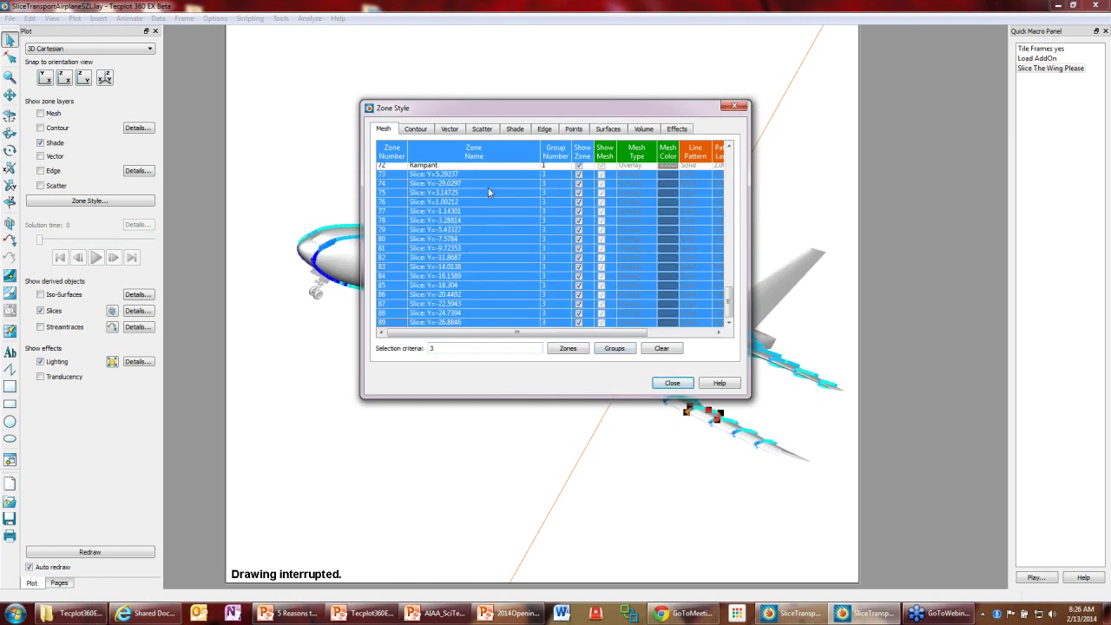
Check the mesh type choices and the remaining mesh columns for the selected slice zones, widening the Zone Style dialog, and close it.
click(622, 197)
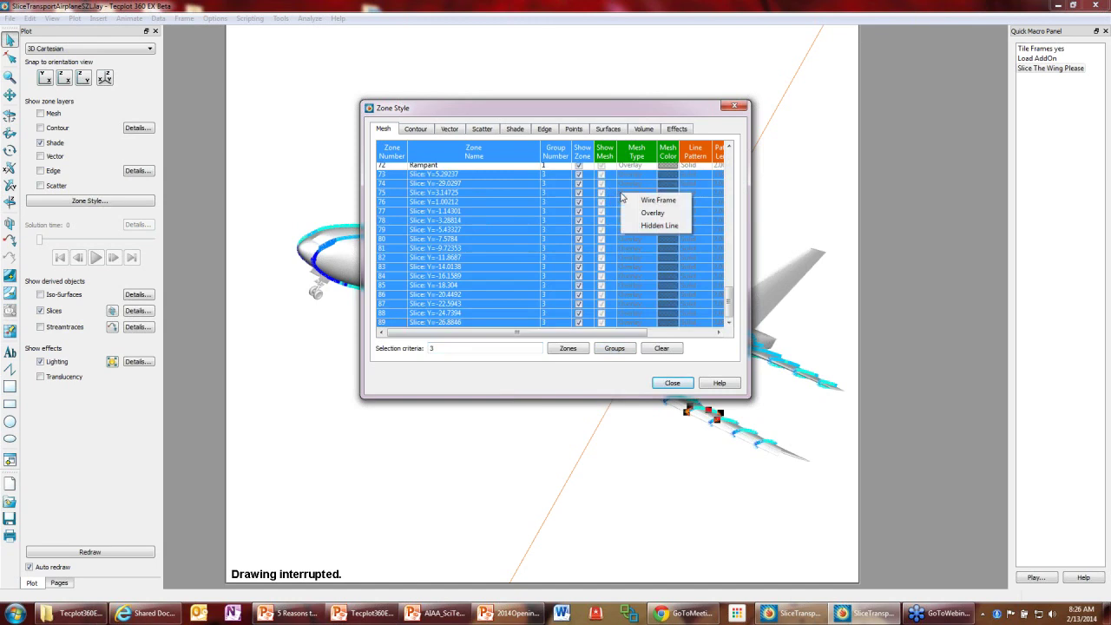
key(Escape)
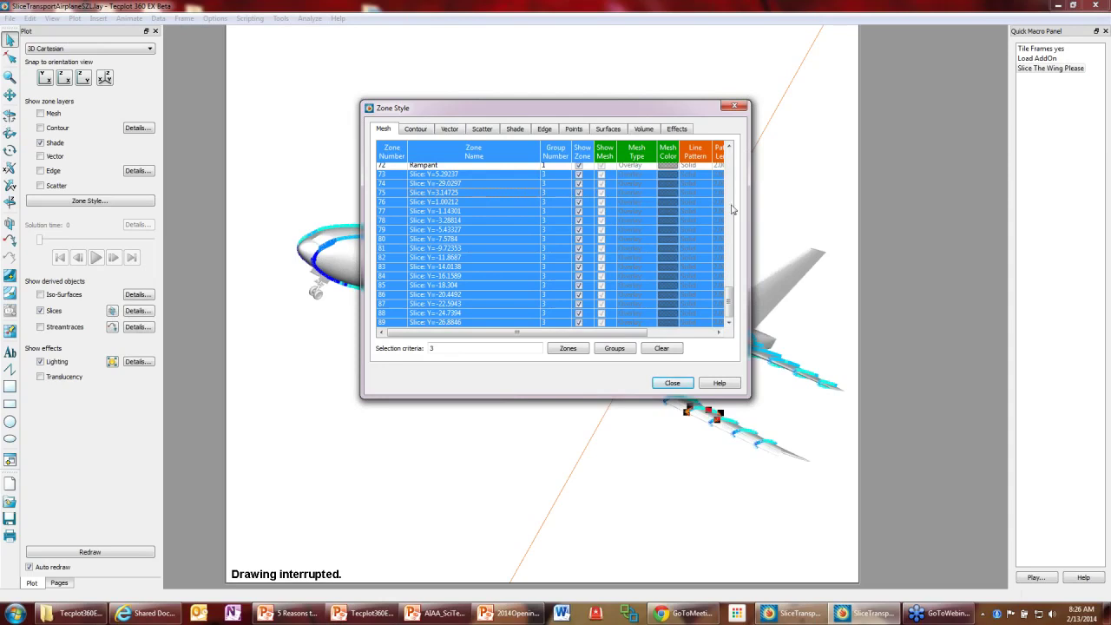
drag(749, 229, 902, 252)
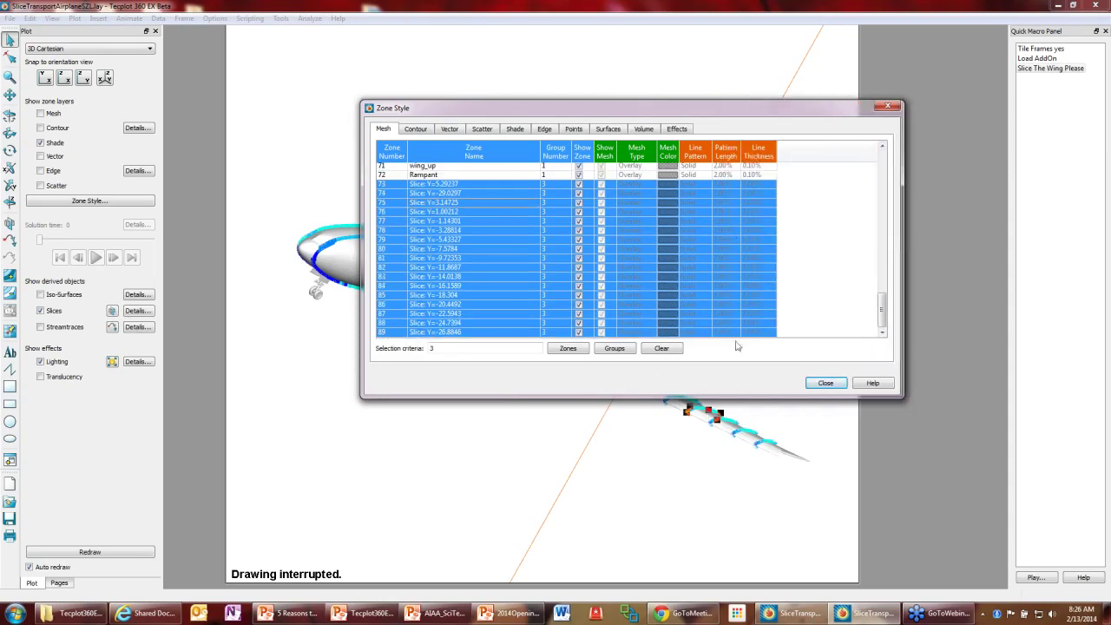
click(826, 384)
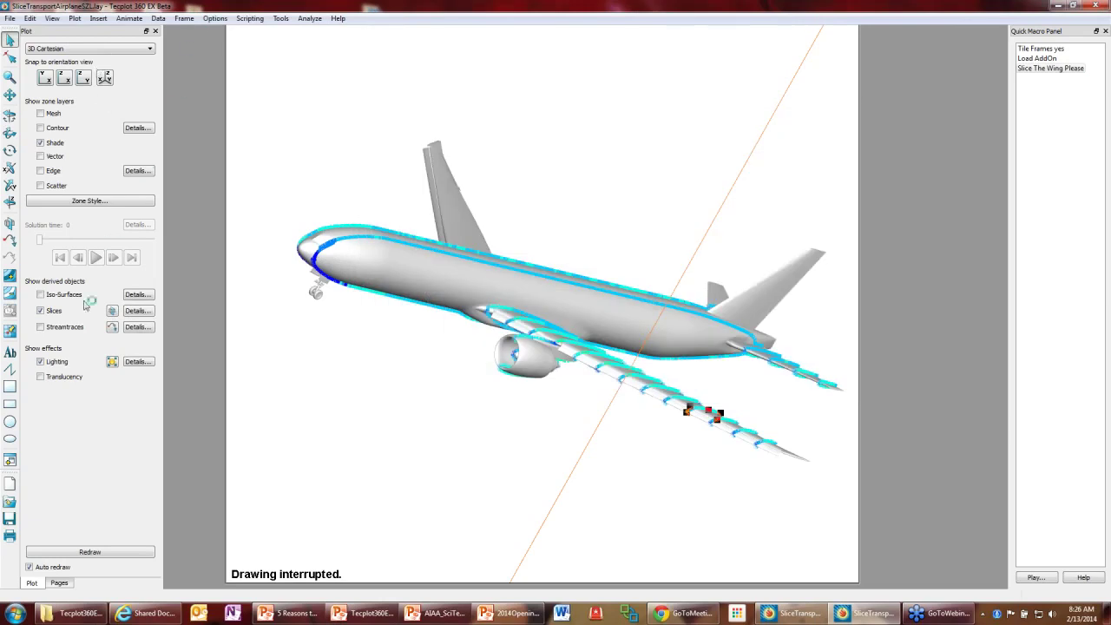
click(10, 459)
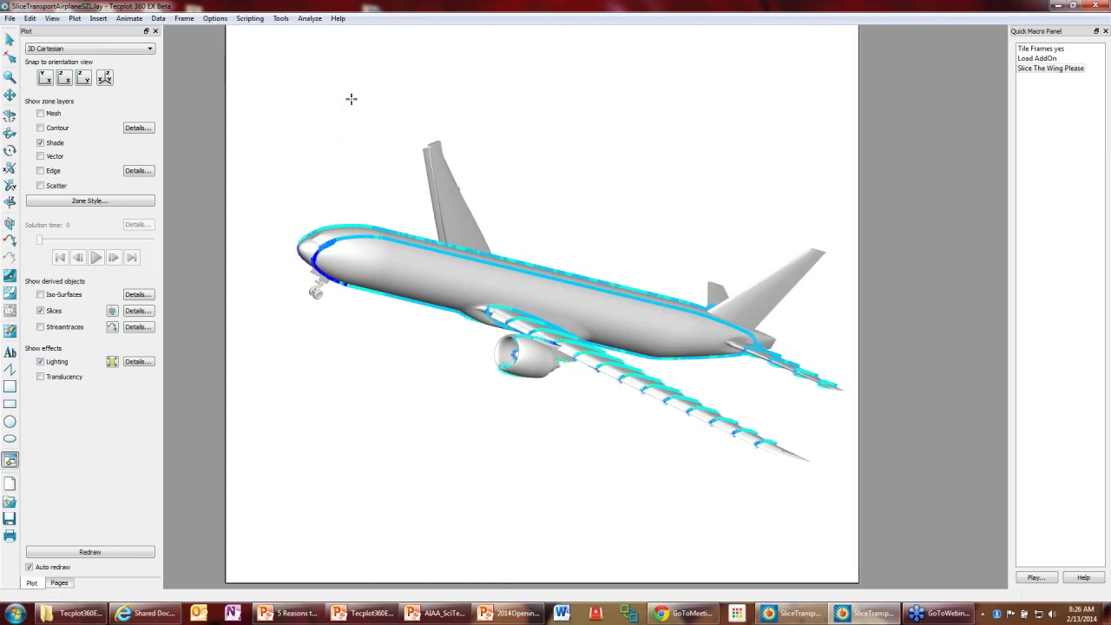
mouse_move(357, 89)
mouse_down()
mouse_move(743, 488)
mouse_move(944, 548)
mouse_up()
click(109, 52)
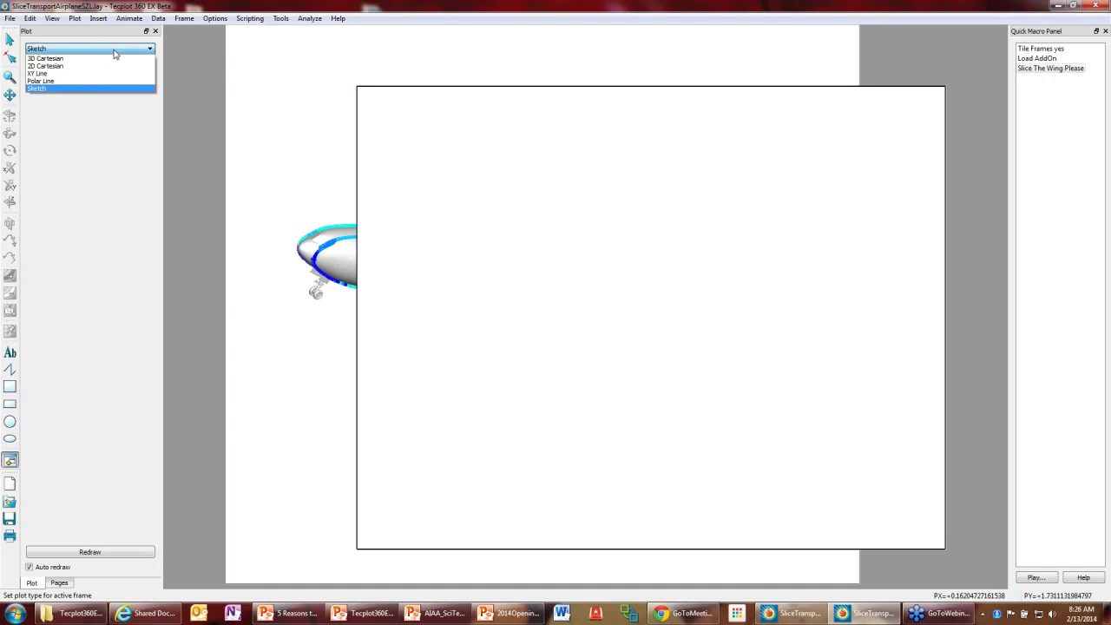
click(189, 86)
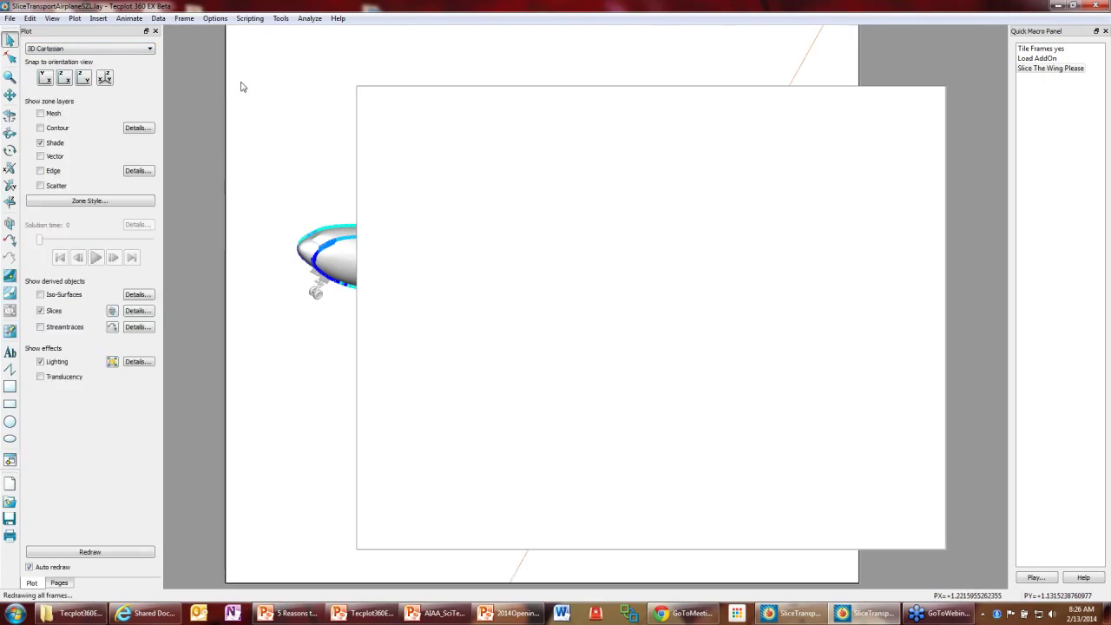
click(404, 87)
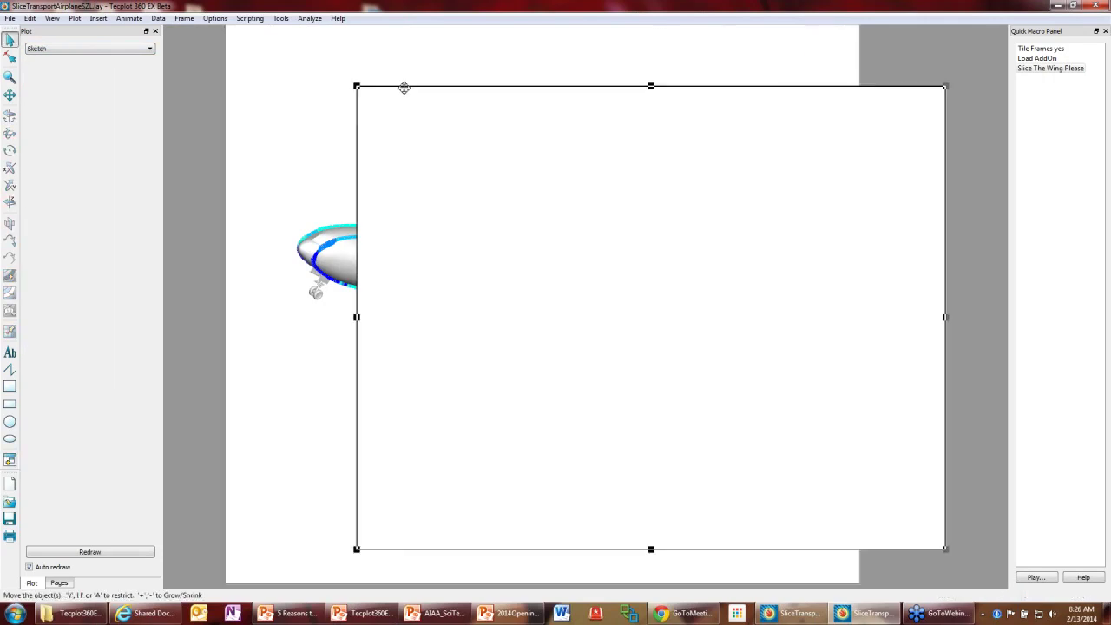
key(Delete)
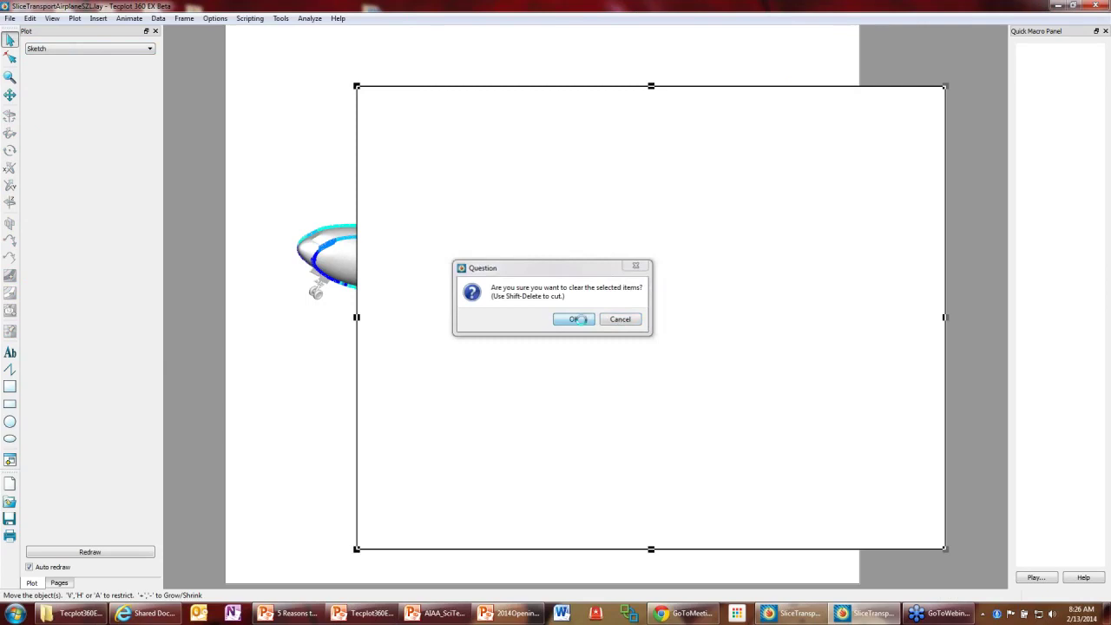
click(574, 319)
Delete zones 1 through 72, up to and including Rampant, keeping only the extracted slice zones.
click(158, 18)
mouse_move(195, 59)
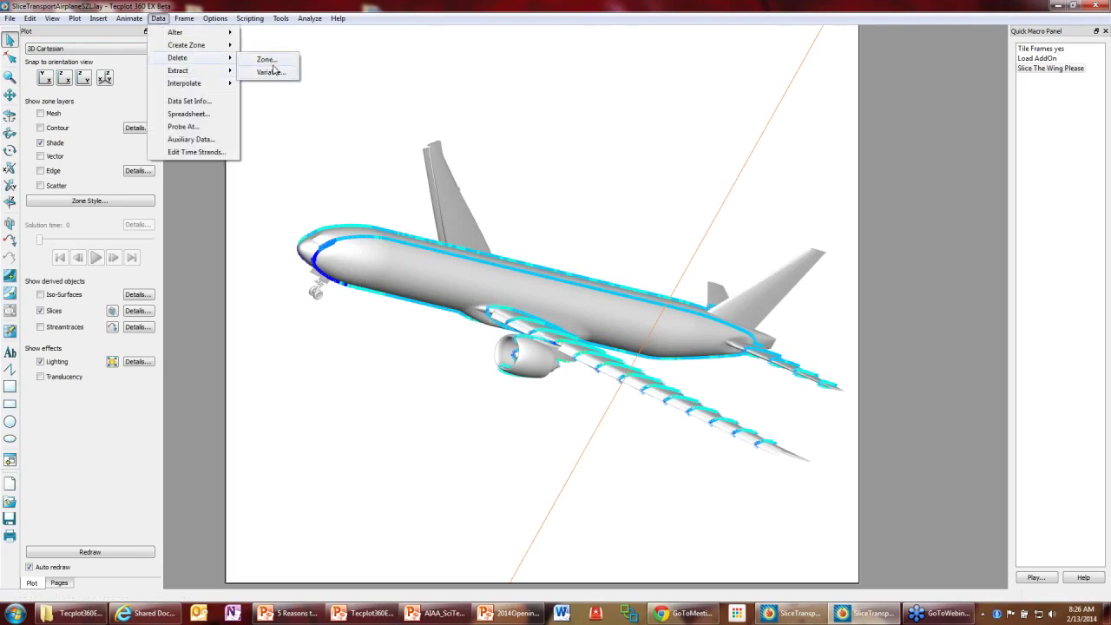
click(265, 59)
mouse_move(560, 256)
mouse_down()
mouse_move(562, 370)
mouse_move(585, 251)
mouse_move(573, 271)
mouse_up()
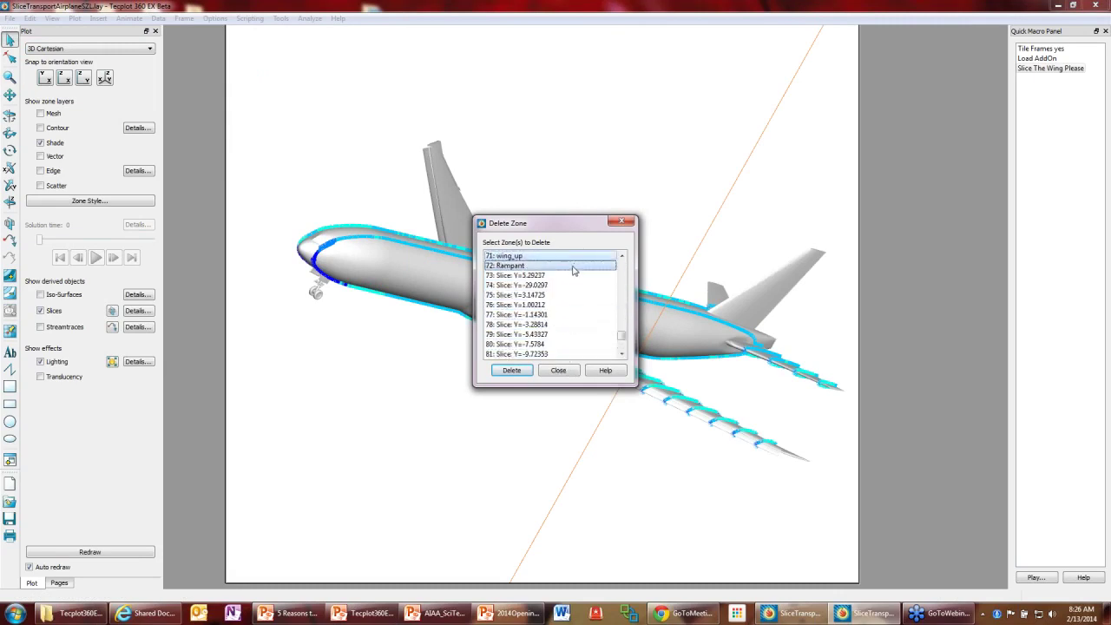
click(511, 370)
click(584, 322)
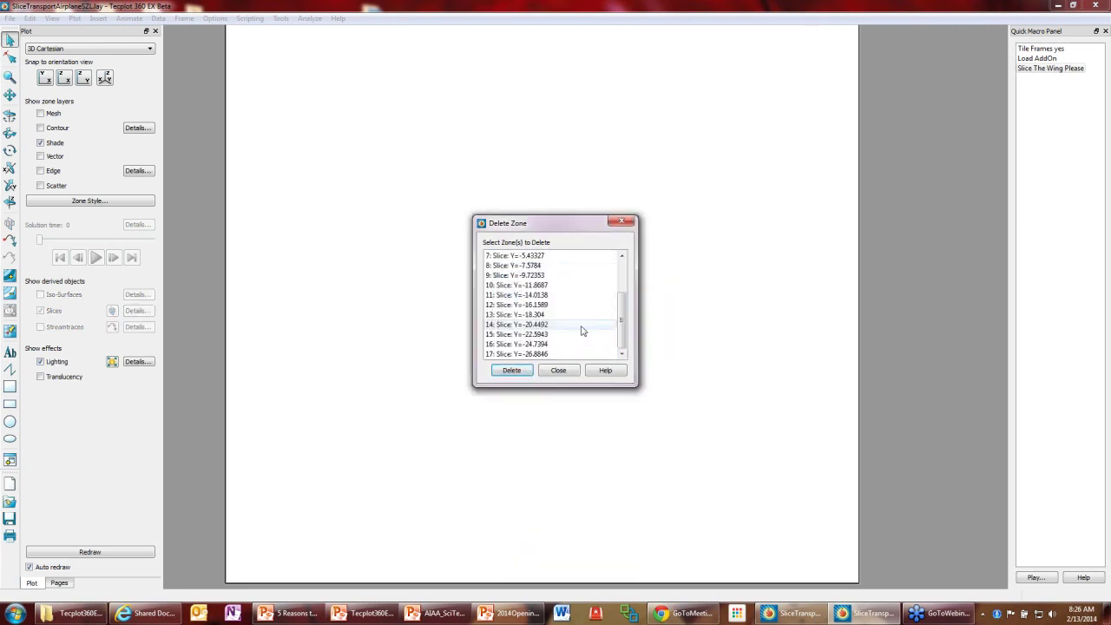
click(558, 370)
Change the plot type to XY Line and open the mapping style settings.
click(124, 48)
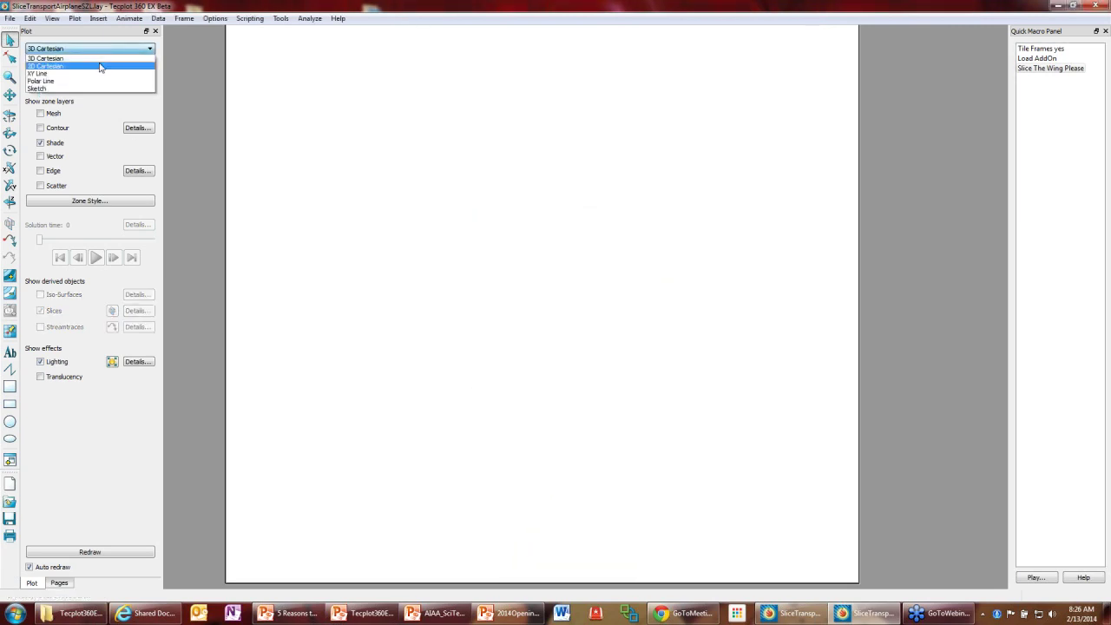
click(95, 76)
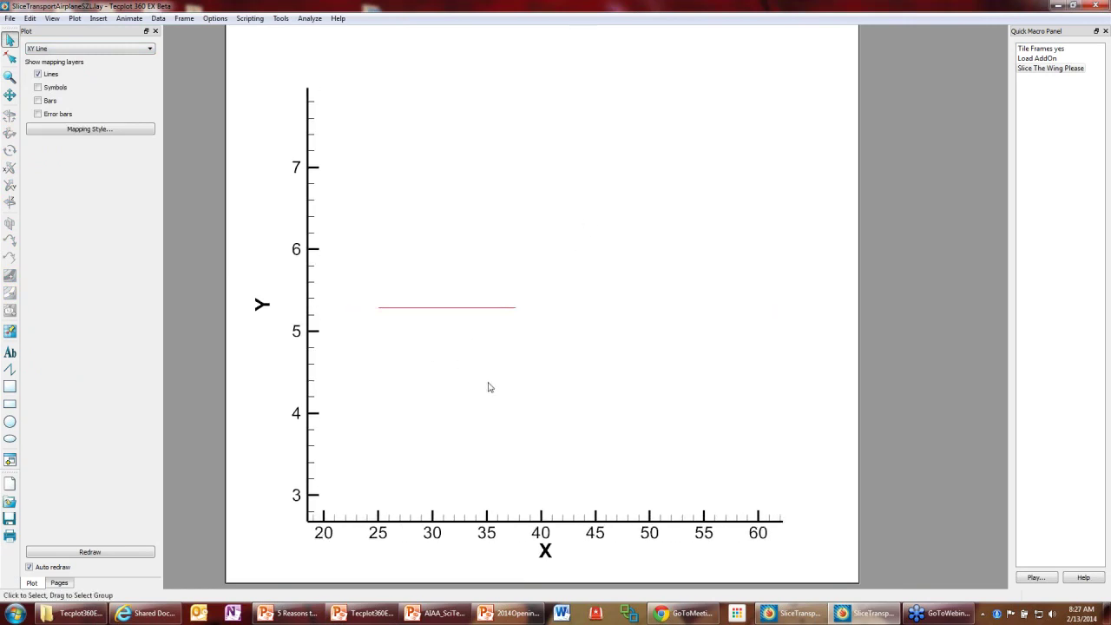
click(127, 130)
Rename line map 2 with the zone number followed by the dependent variable name, &Z#& &DV&.
double_click(449, 184)
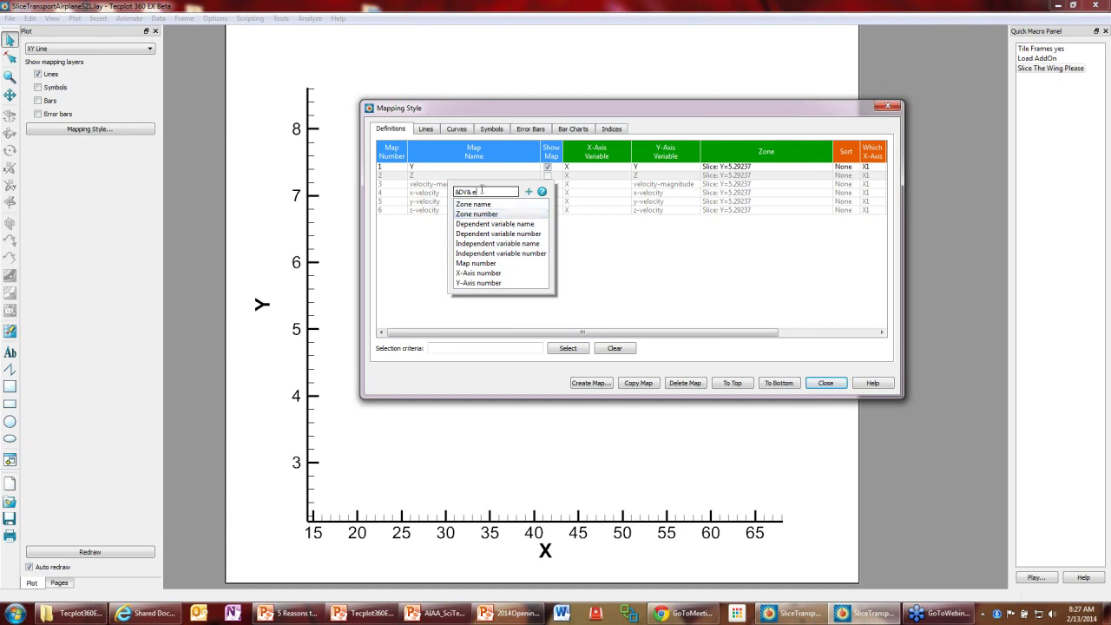
key(BackSpace)
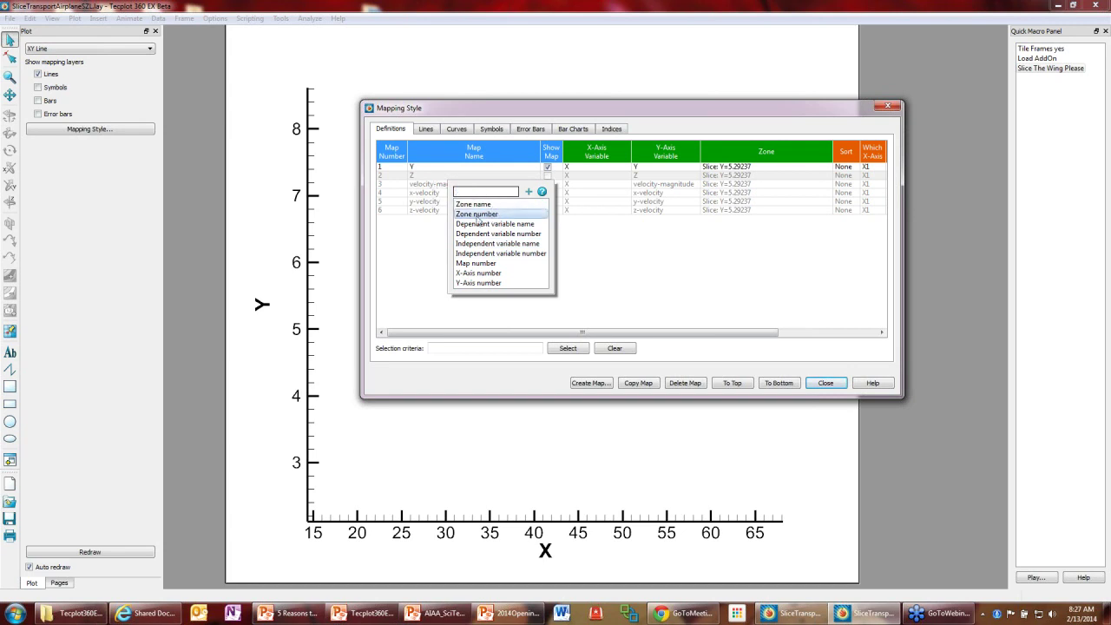
key(Return)
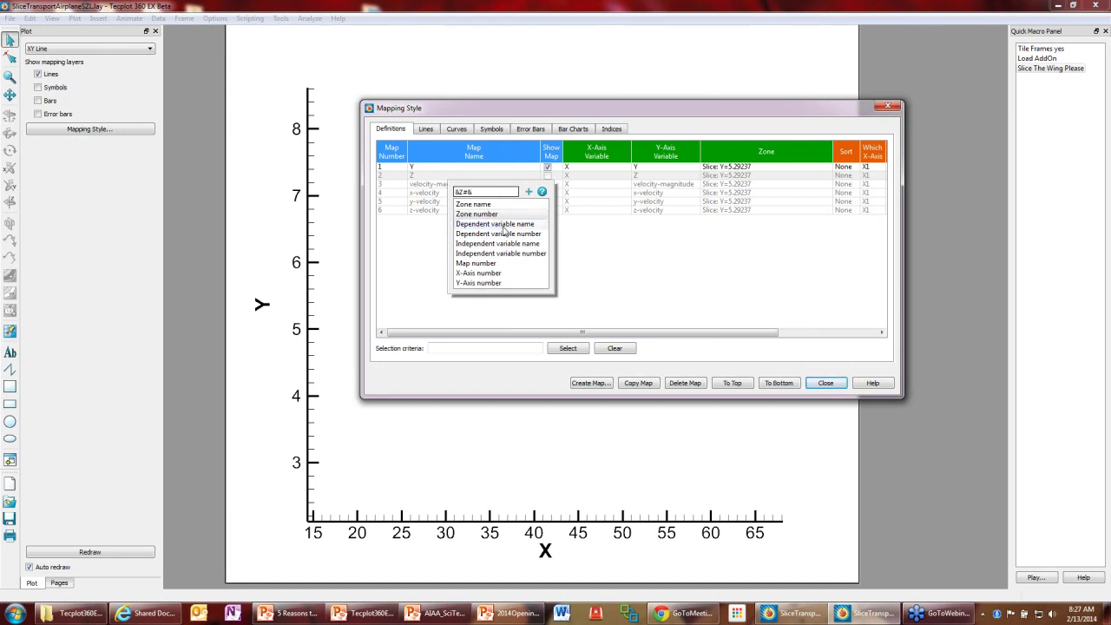
double_click(518, 224)
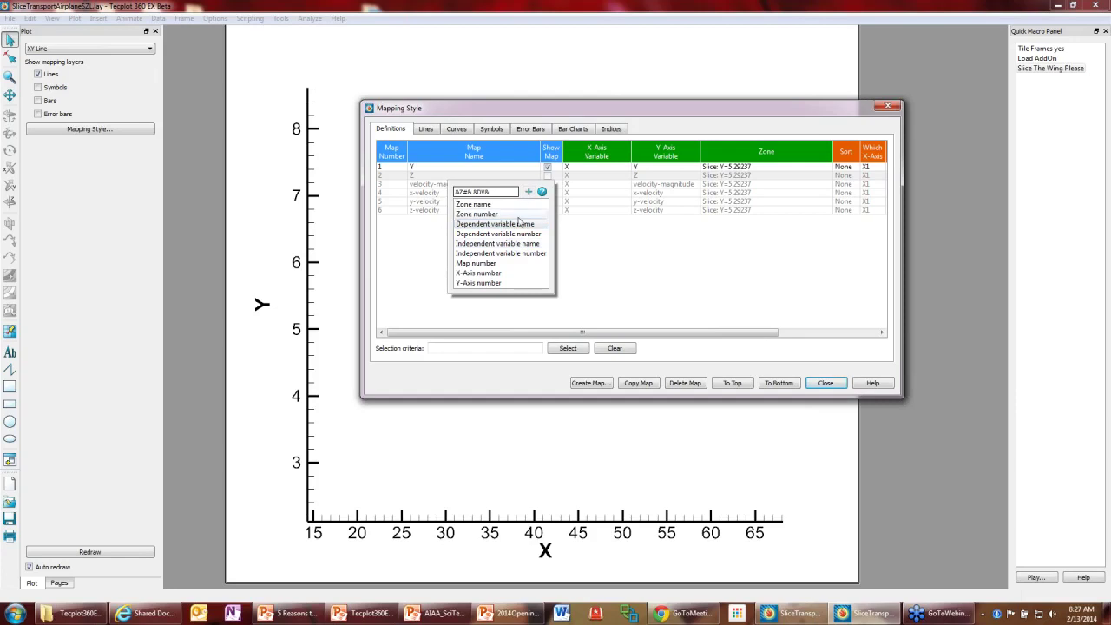
click(567, 348)
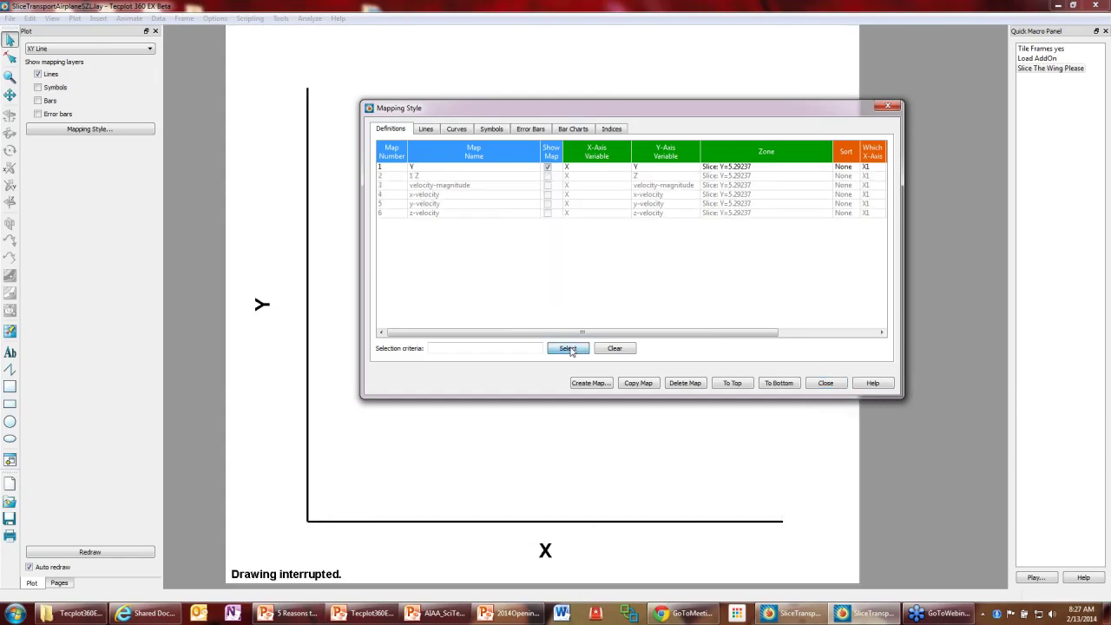
click(416, 179)
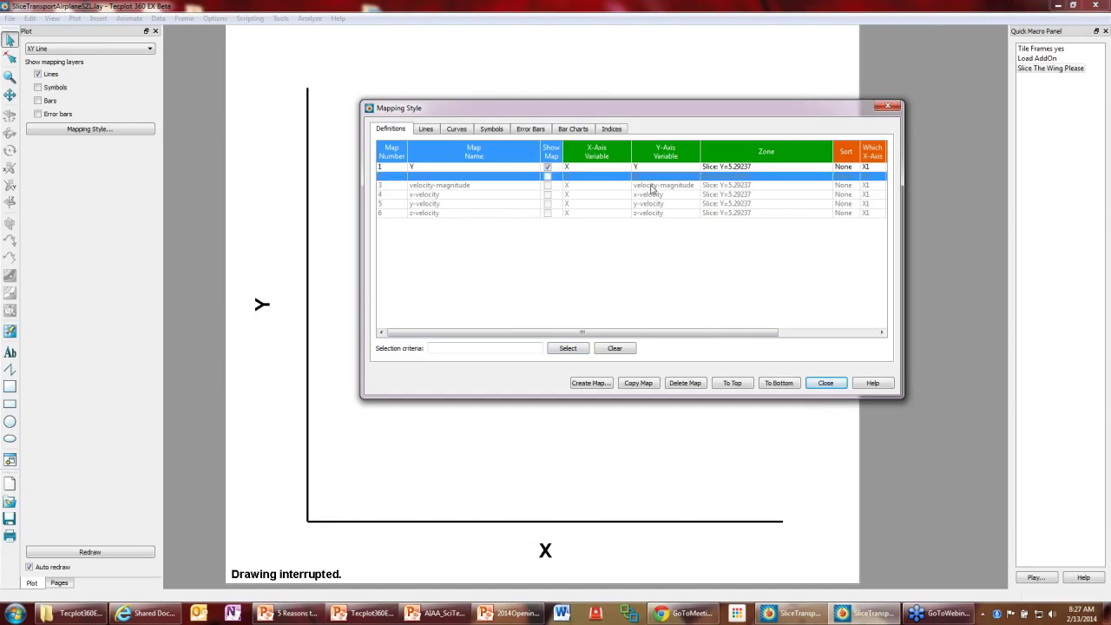
Set the Y-axis variable of line map 1 to velocity-magnitude and fit the plot to the data.
click(682, 167)
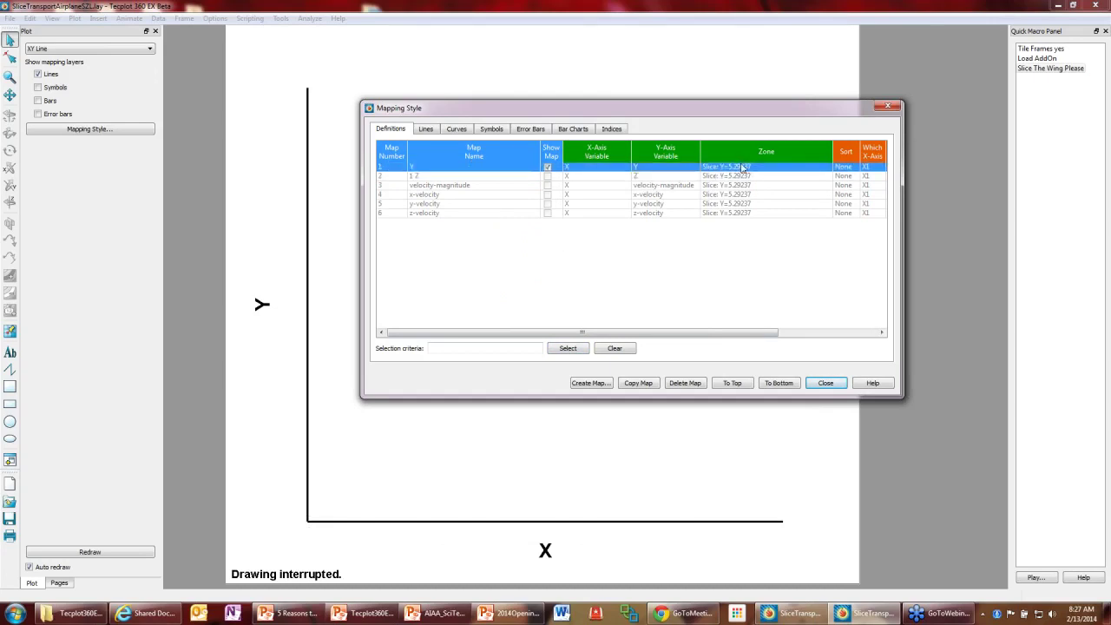
click(655, 168)
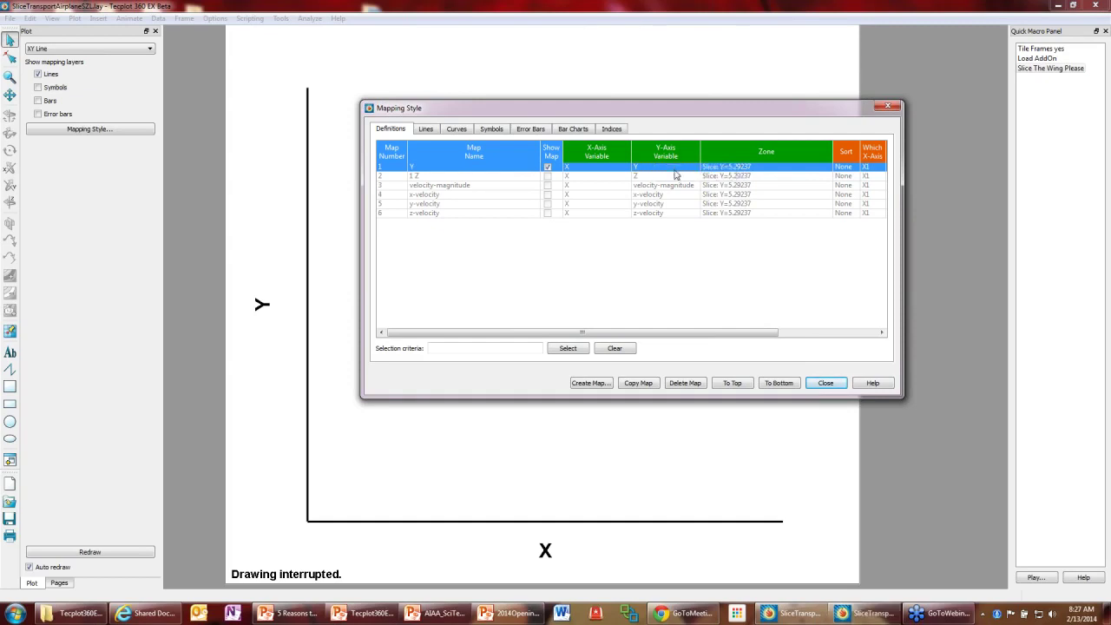
click(695, 171)
click(580, 297)
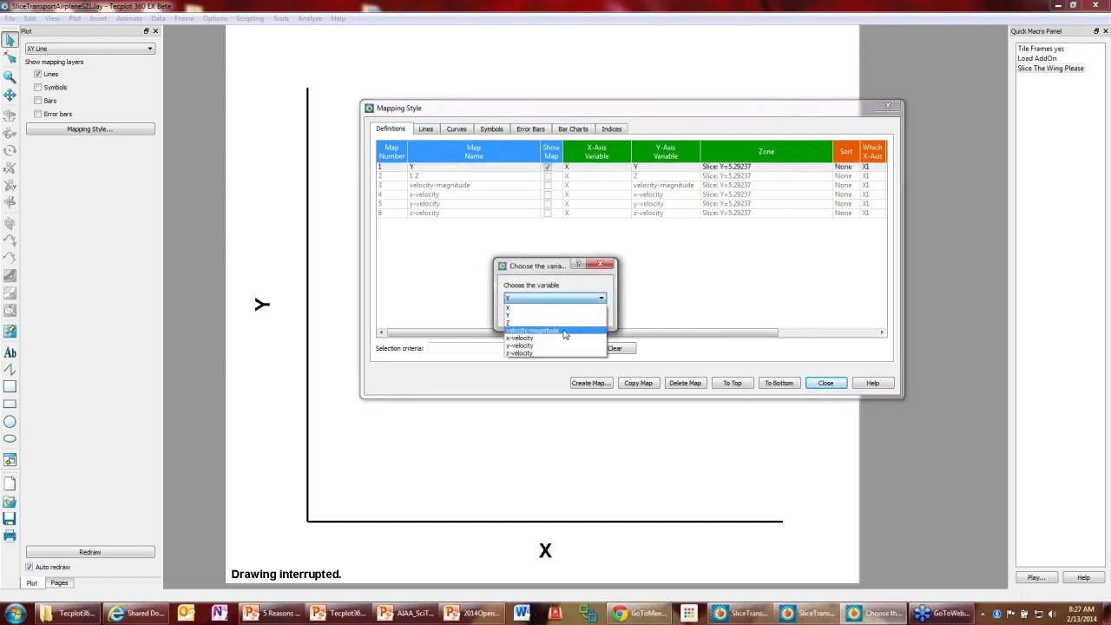
click(565, 332)
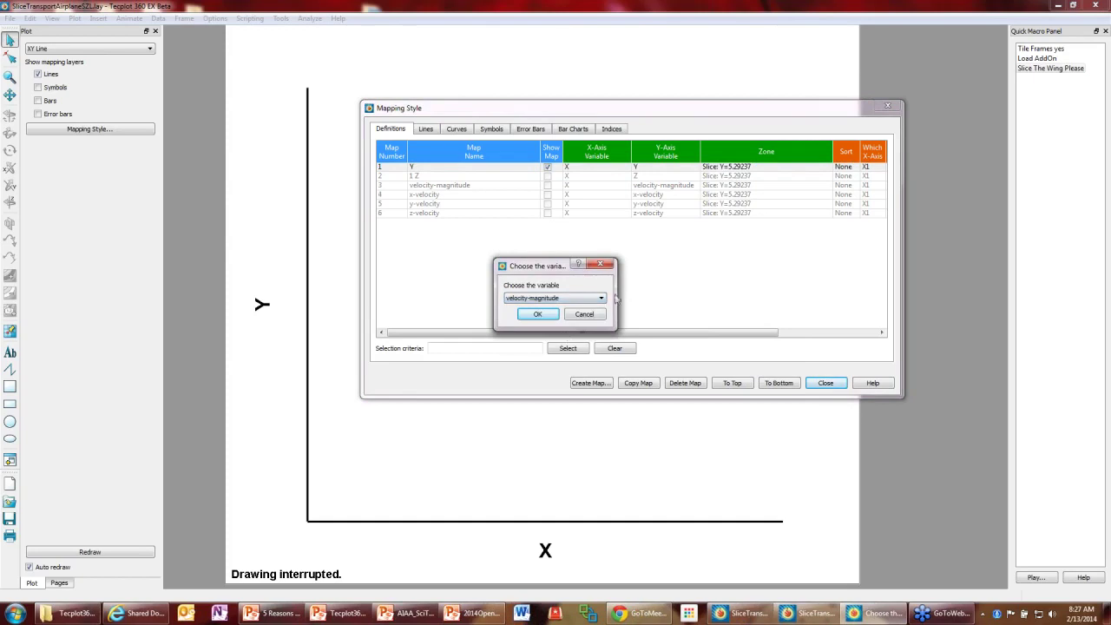
click(537, 314)
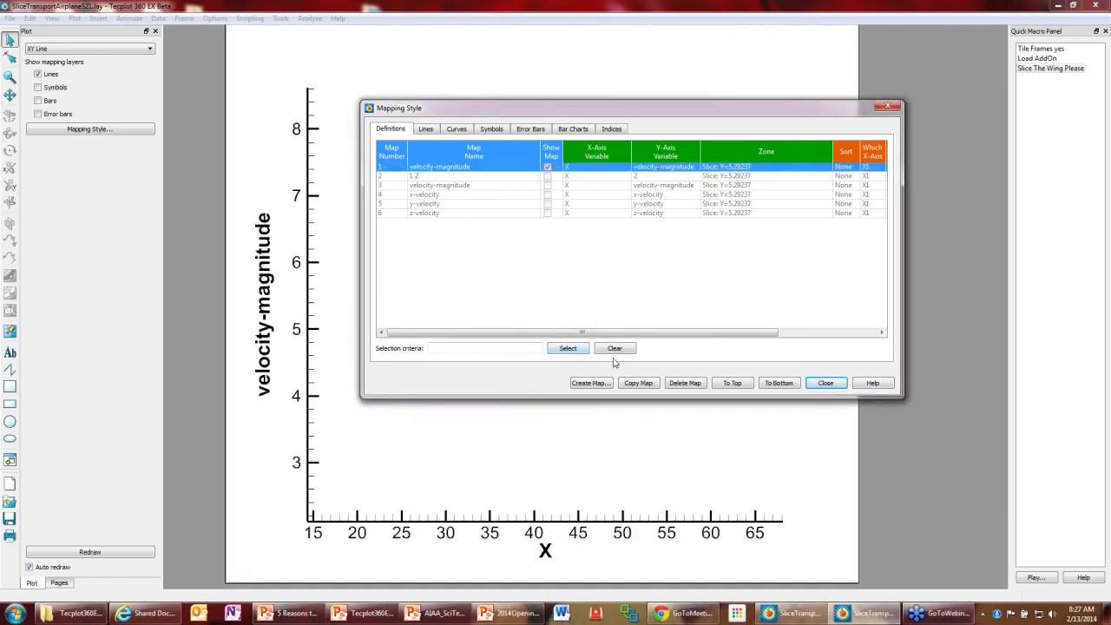
drag(607, 111, 852, 177)
key(ctrl+f)
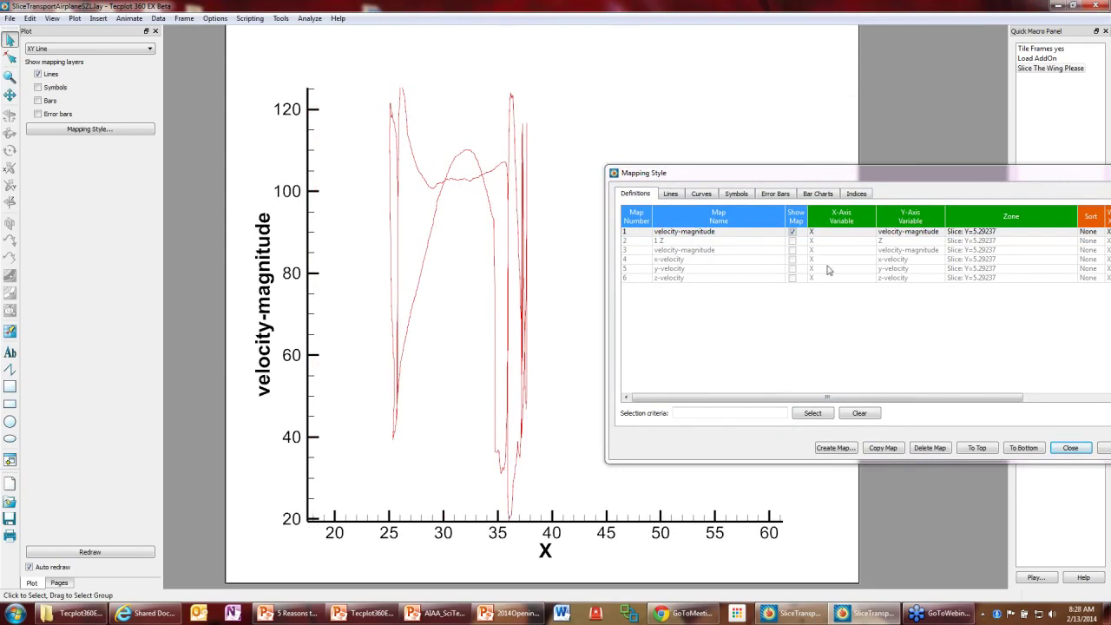
Set the X-axis variable of line map 1 to Y.
double_click(843, 240)
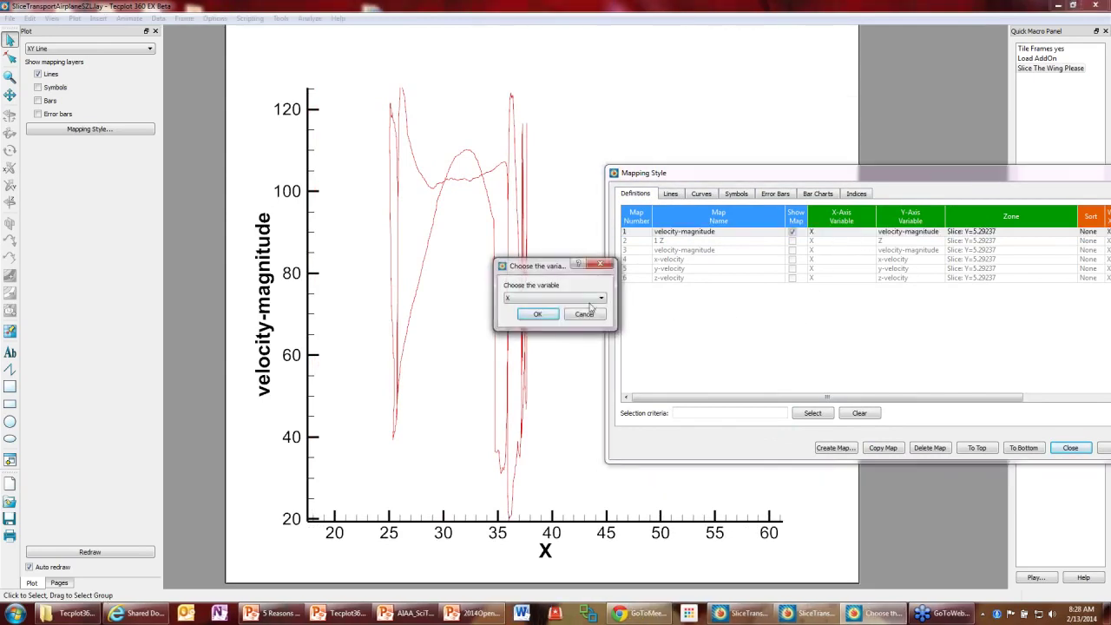
click(590, 299)
click(525, 319)
click(542, 318)
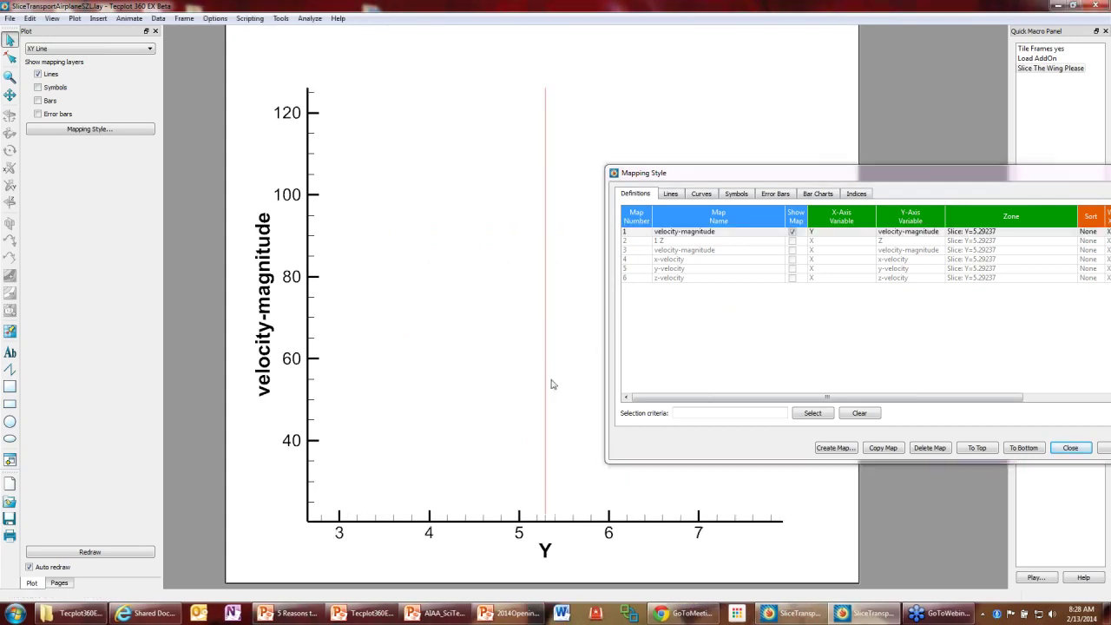
Set the X-axis variable of line map 1 to Z.
click(835, 234)
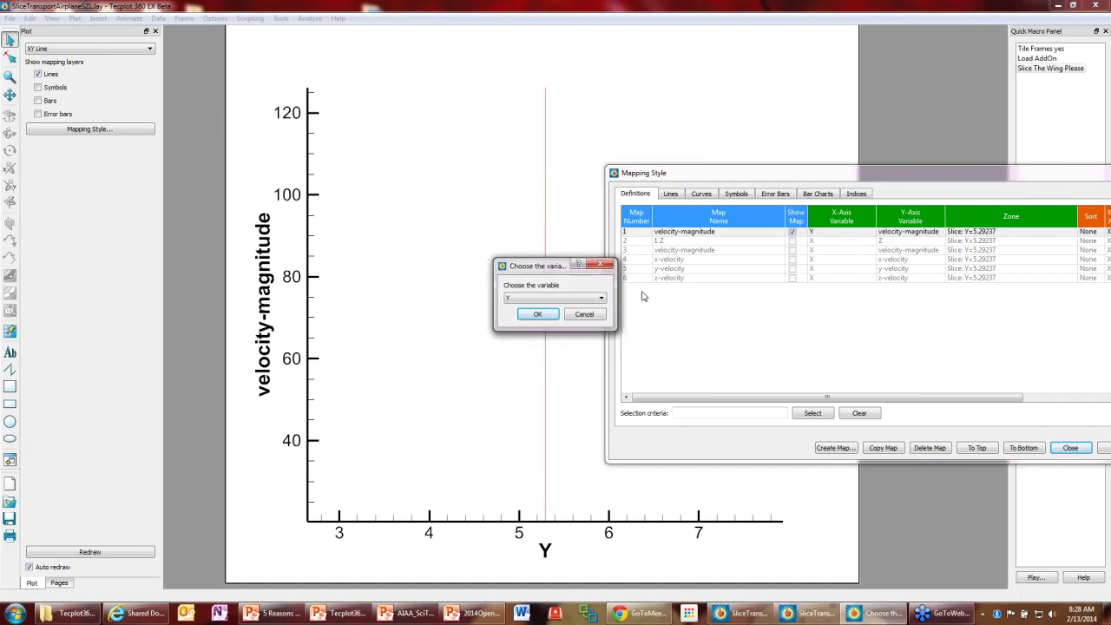
click(560, 298)
click(527, 322)
click(538, 318)
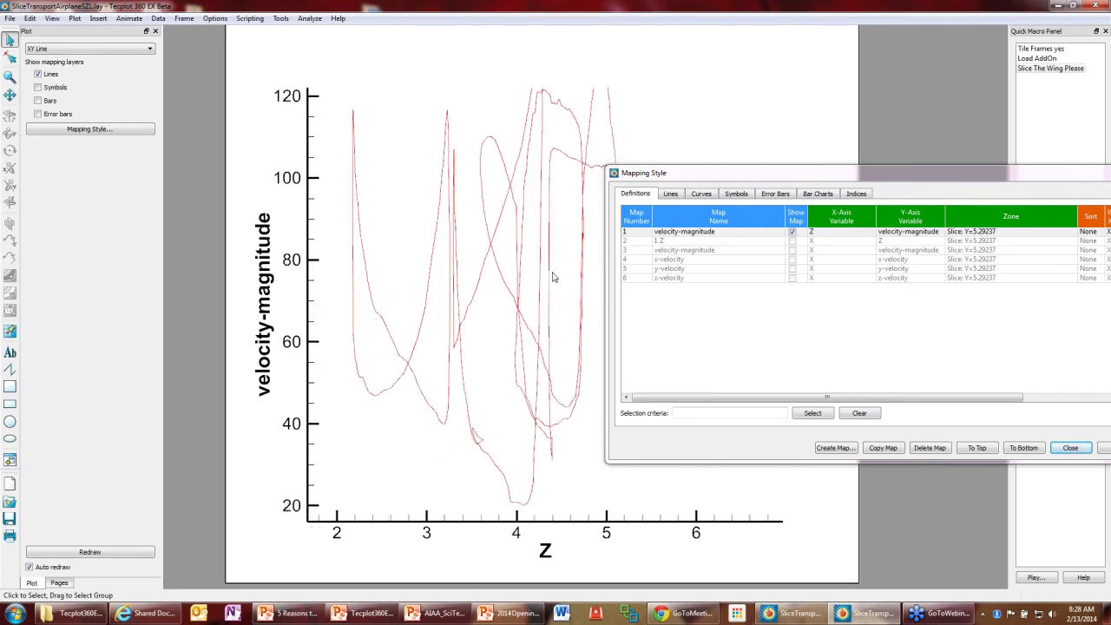
Change the curve type of the plotted velocity-magnitude line to Polynomial Fit.
right_click(356, 208)
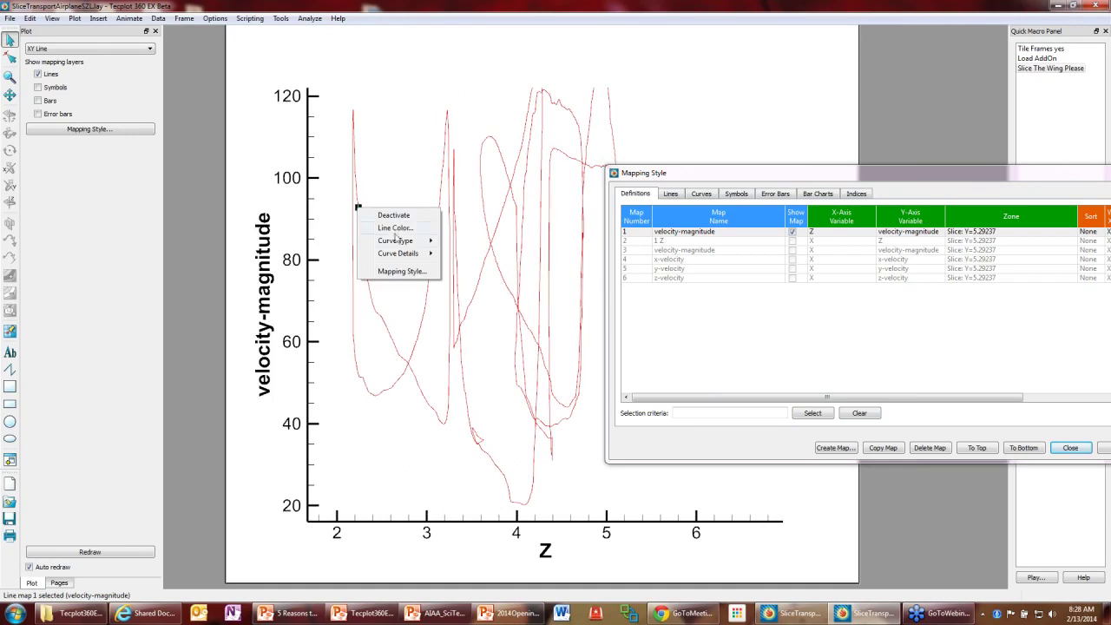
mouse_move(418, 253)
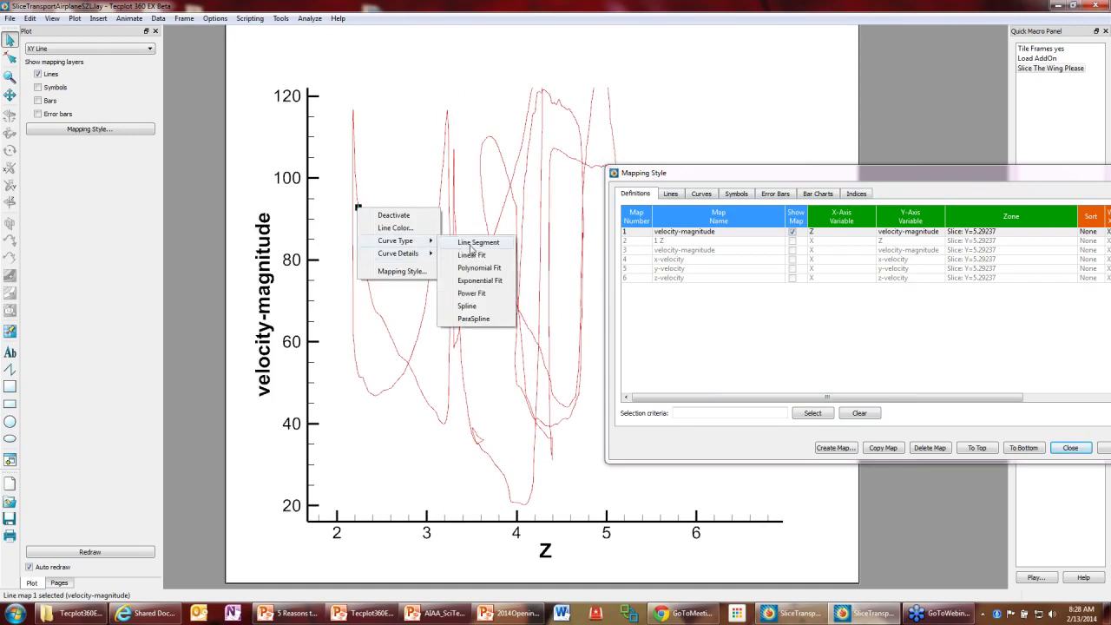
click(473, 268)
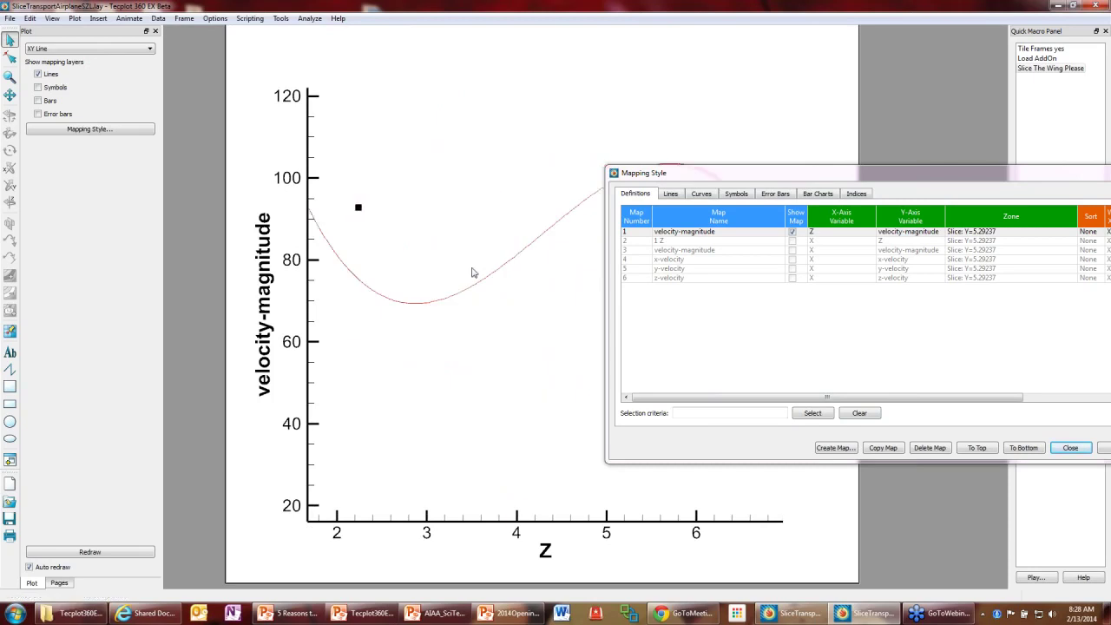
Show the Symbols mapping layer on the XY line plot and close the Mapping Style dialog.
click(54, 88)
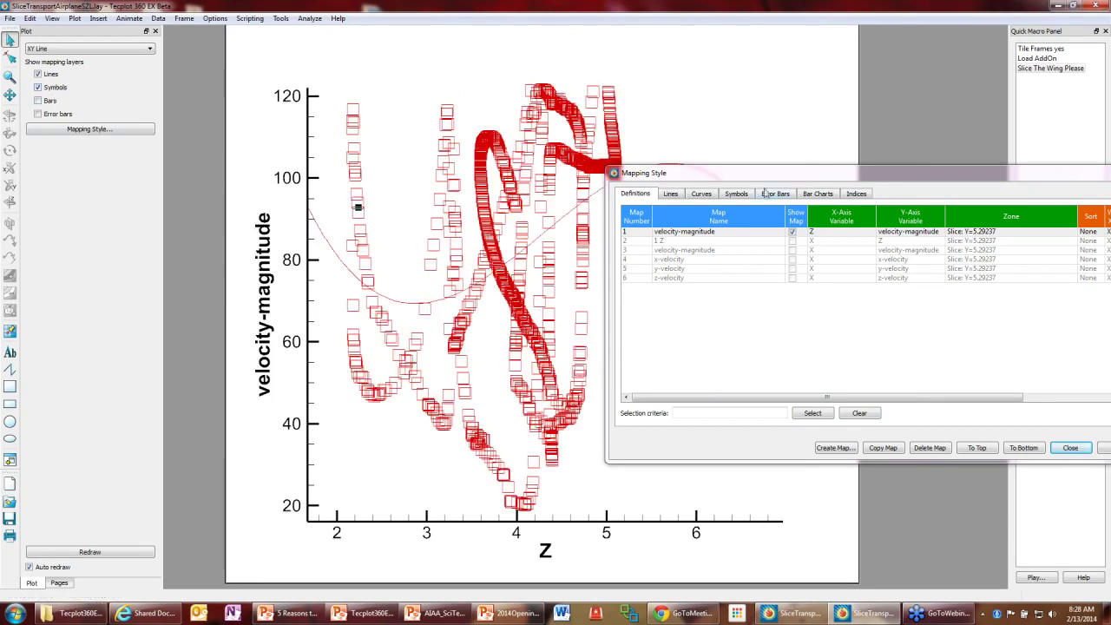
drag(803, 170, 851, 211)
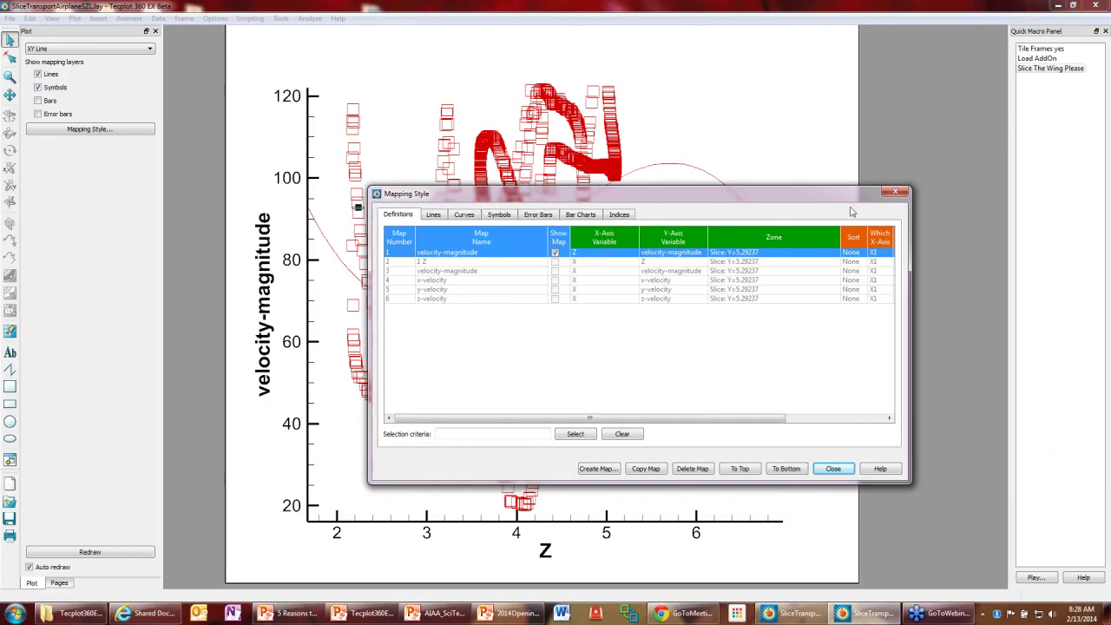
click(896, 192)
Display the curve details of the velocity-magnitude polynomial fit on the plot.
right_click(682, 166)
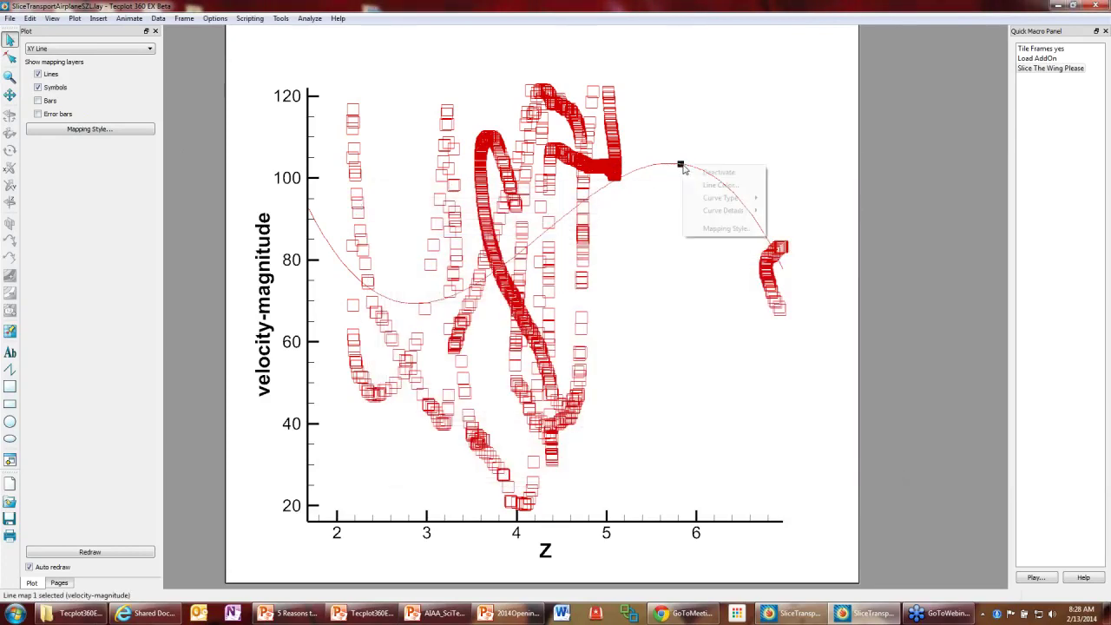
mouse_move(750, 211)
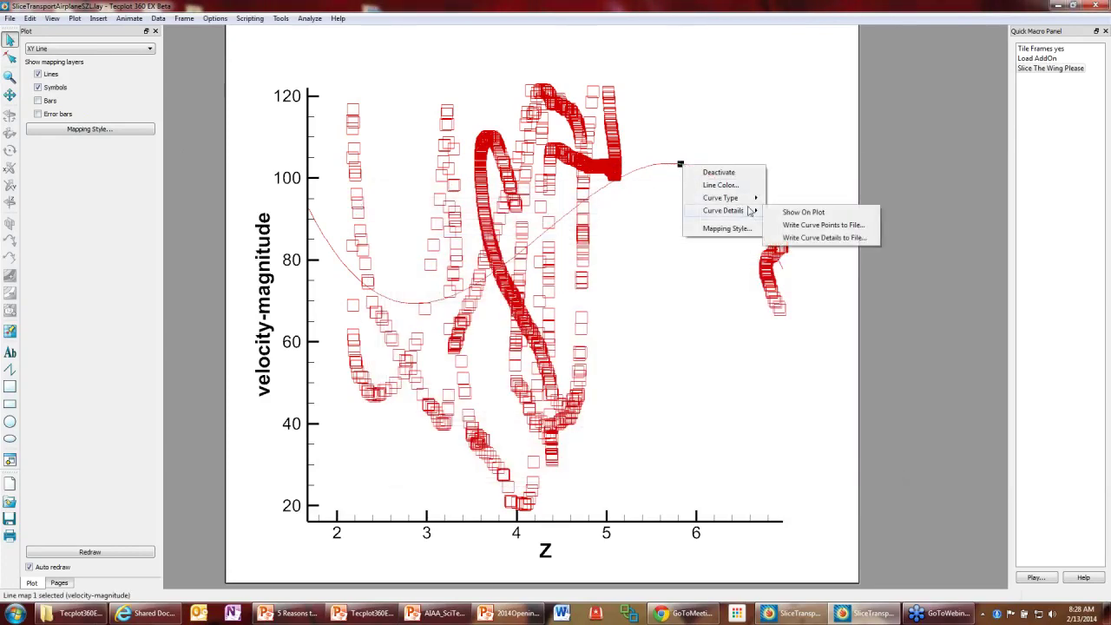
click(795, 213)
Shrink the polynomial fit details text and move it to the plot's upper right, clear of the data.
click(680, 178)
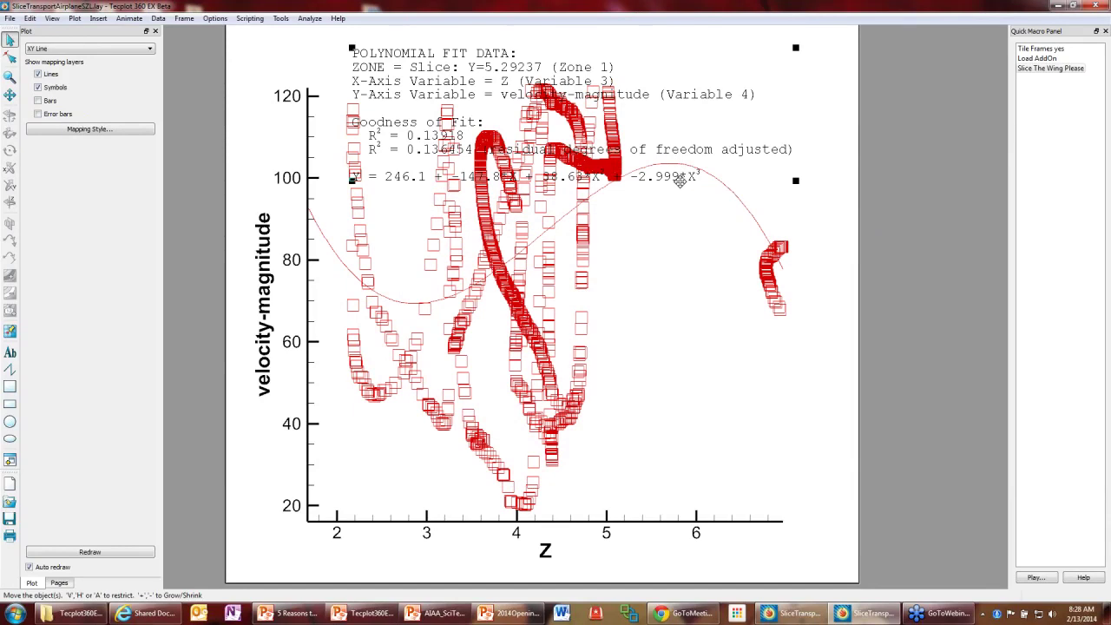
key(minus)
key(minus)
key(minus)
key(minus)
key(minus)
key(minus)
key(minus)
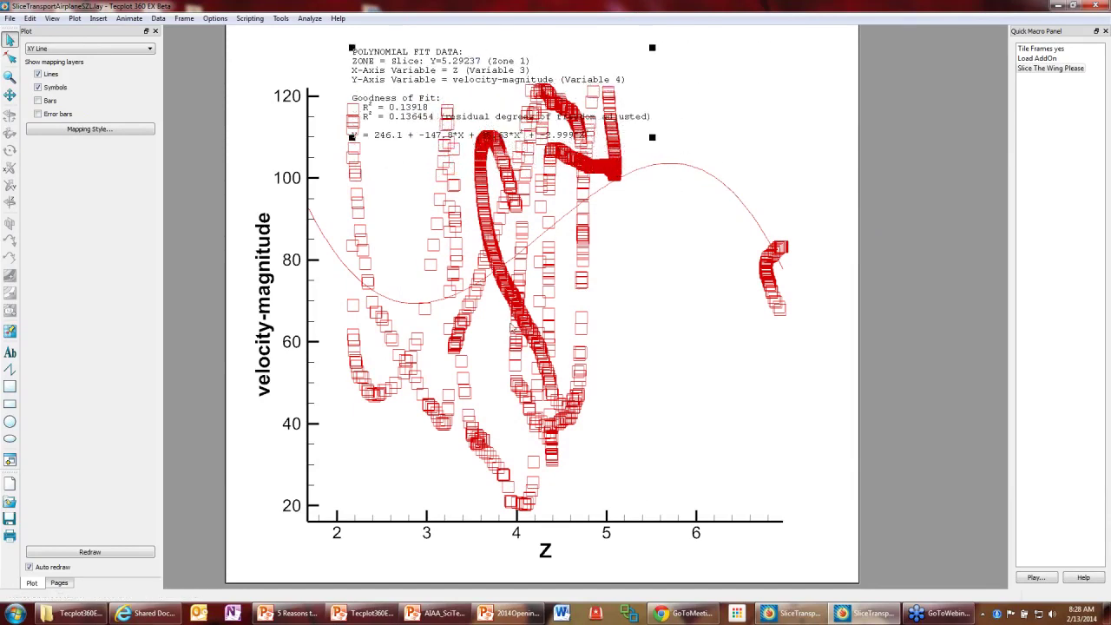
right_click(542, 231)
click(568, 238)
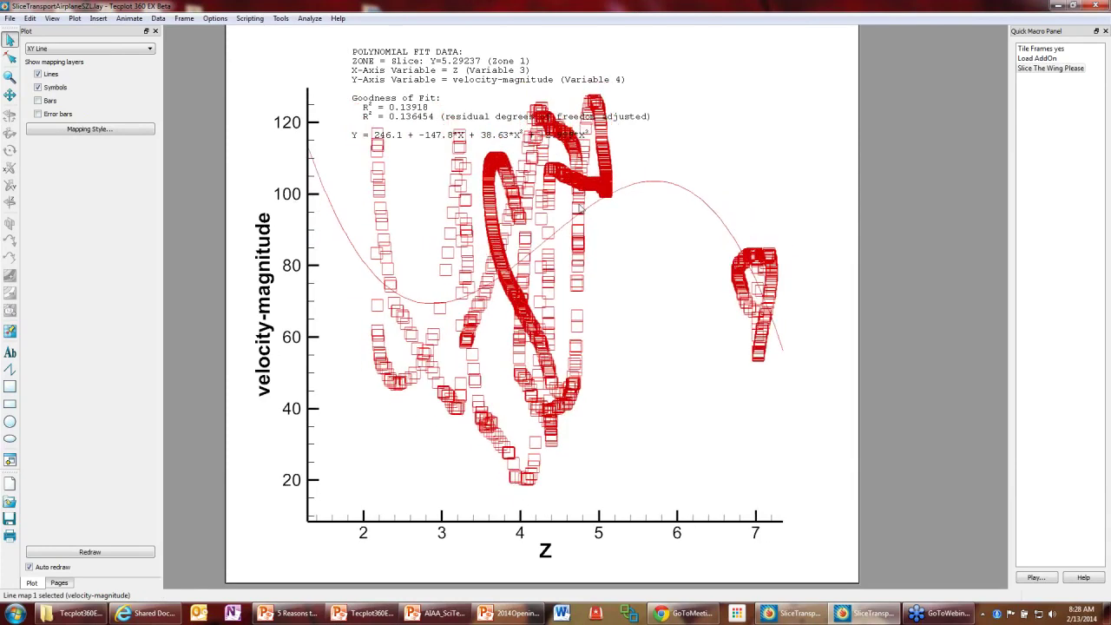
click(460, 135)
drag(460, 135, 608, 139)
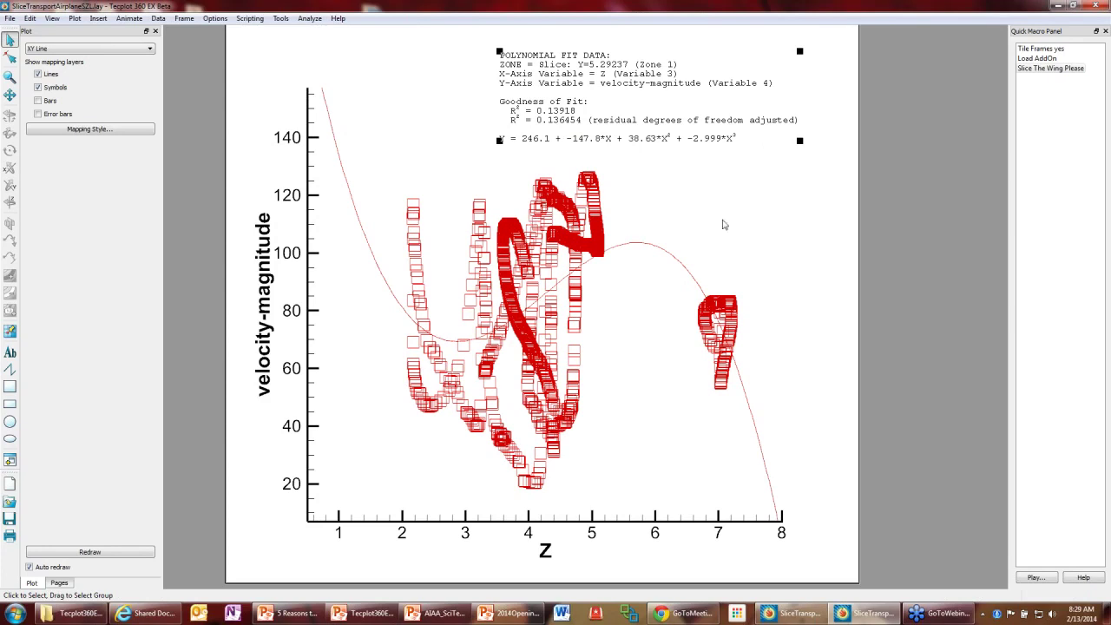
Change the velocity-magnitude line's curve type to Linear Fit and display its curve details on the plot.
right_click(661, 251)
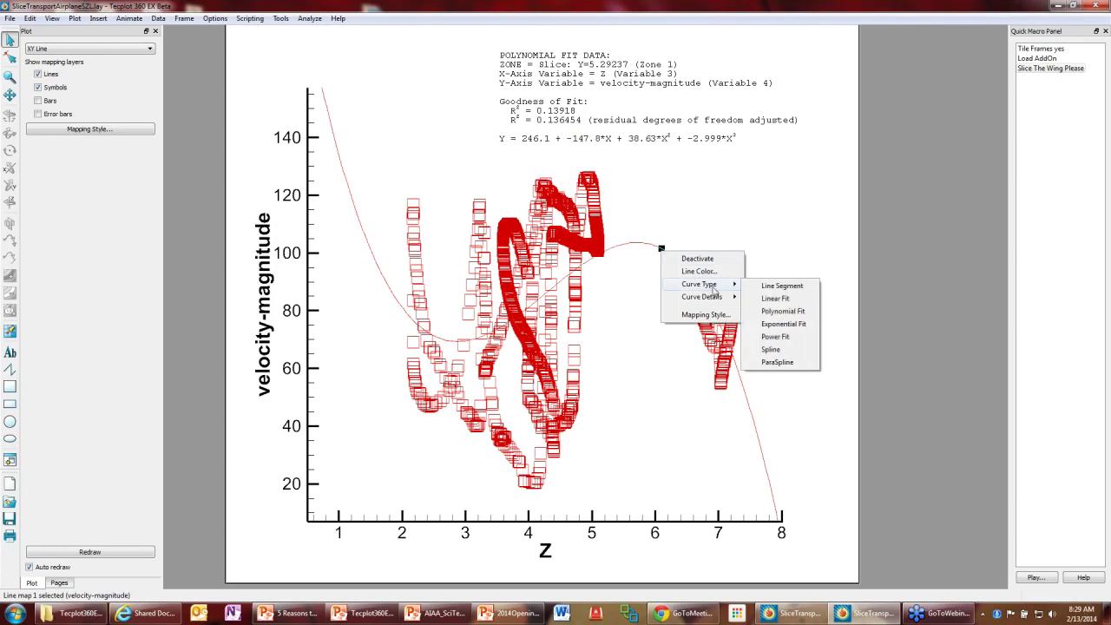
click(759, 297)
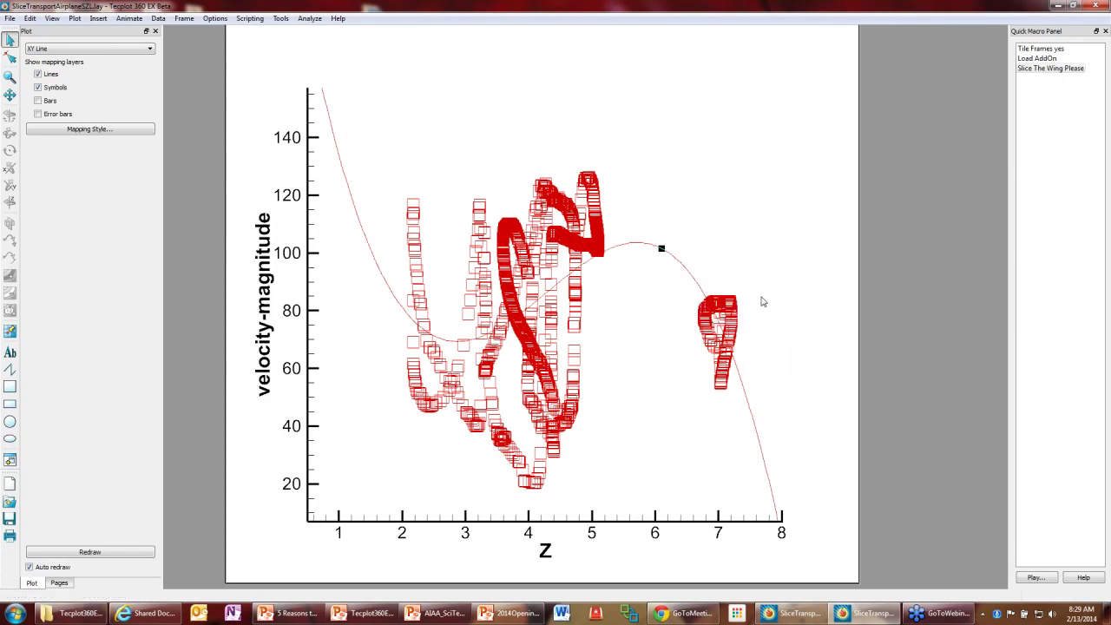
right_click(685, 268)
mouse_move(733, 304)
click(803, 326)
right_click(695, 281)
mouse_move(734, 313)
click(806, 330)
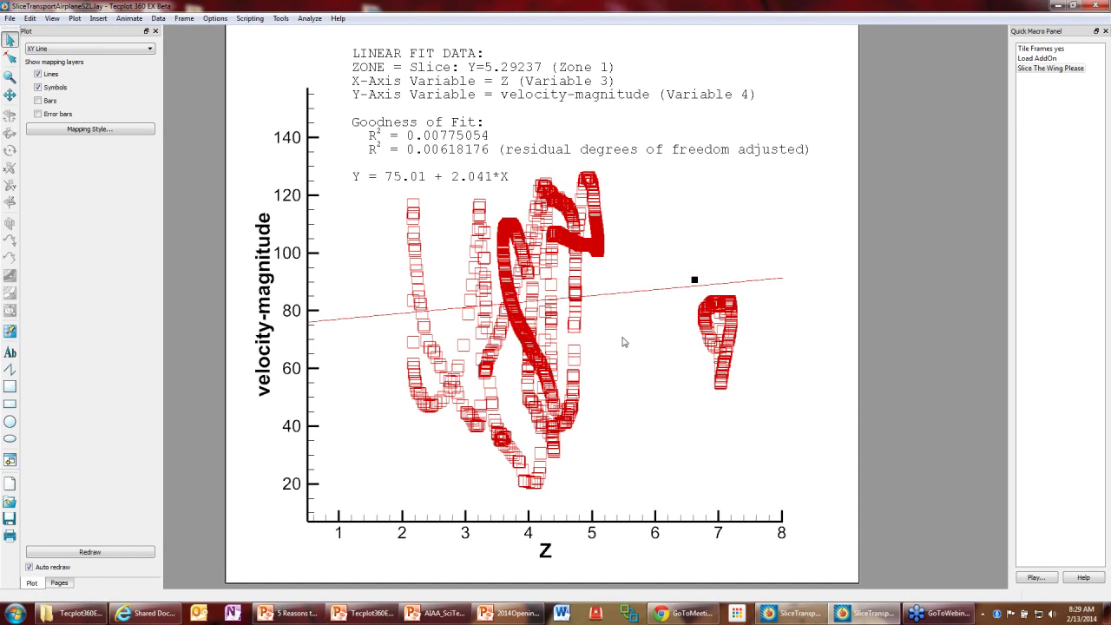
Change the line colour of the velocity-magnitude linear fit to green.
right_click(590, 233)
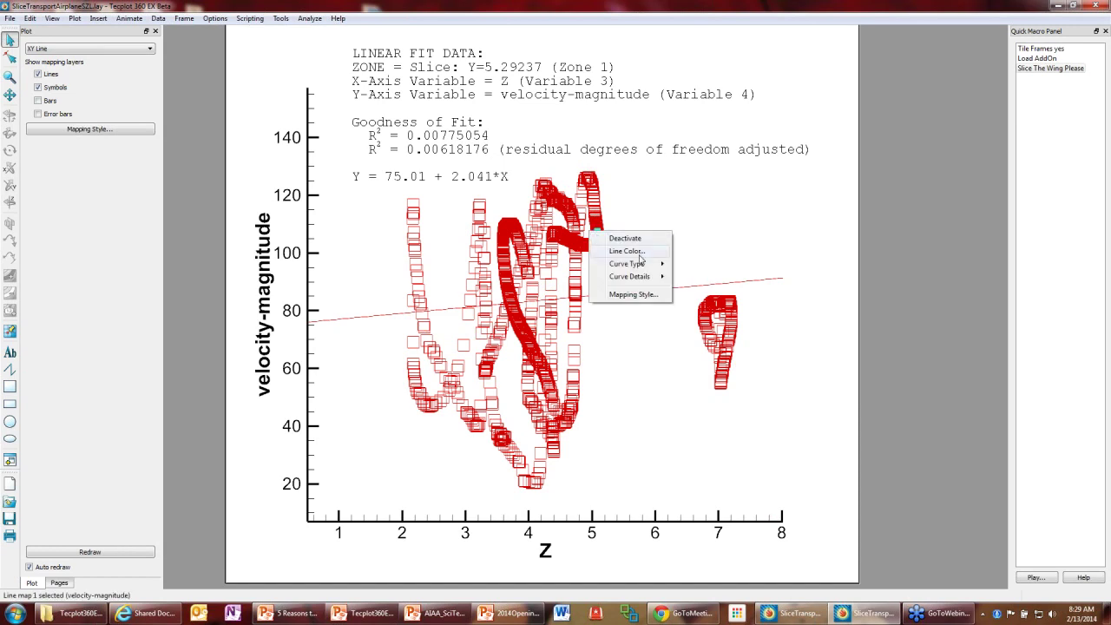
click(642, 253)
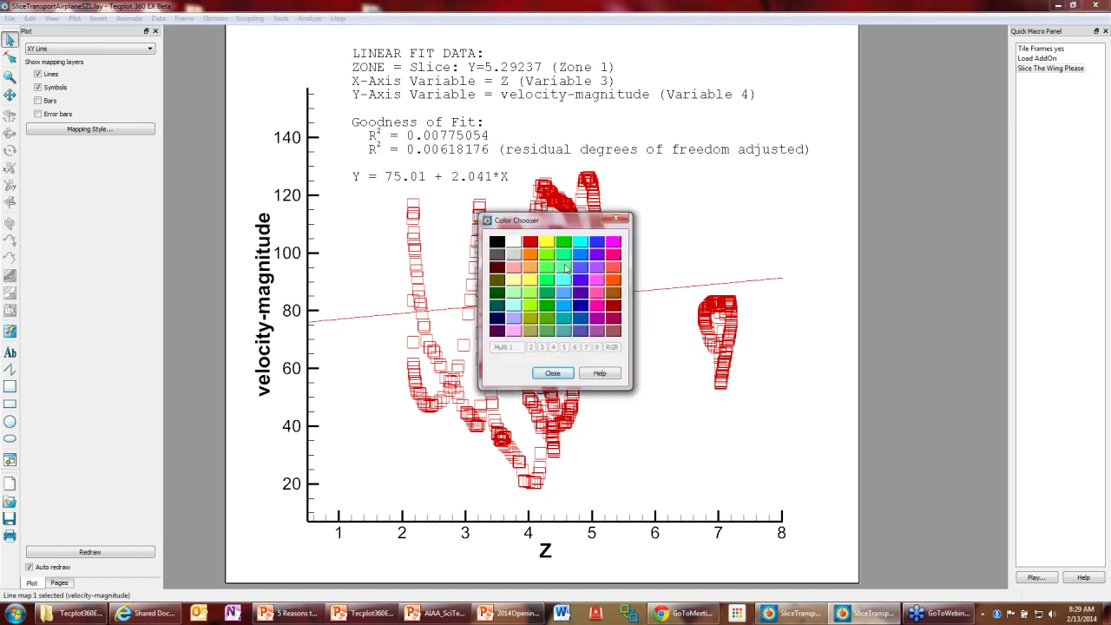
click(564, 249)
right_click(579, 269)
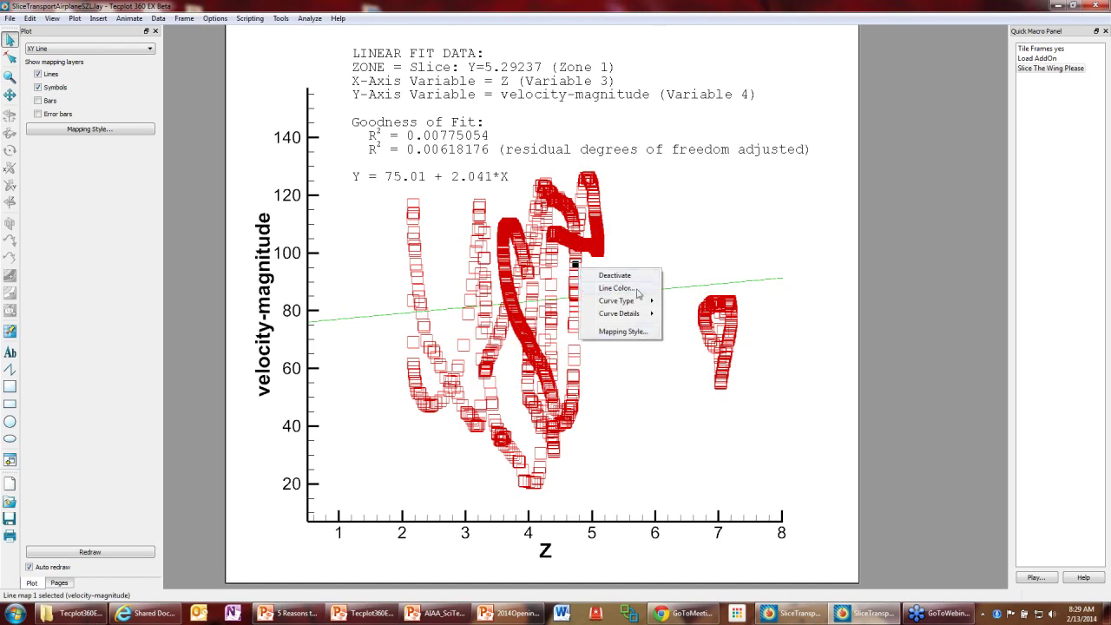
mouse_move(658, 306)
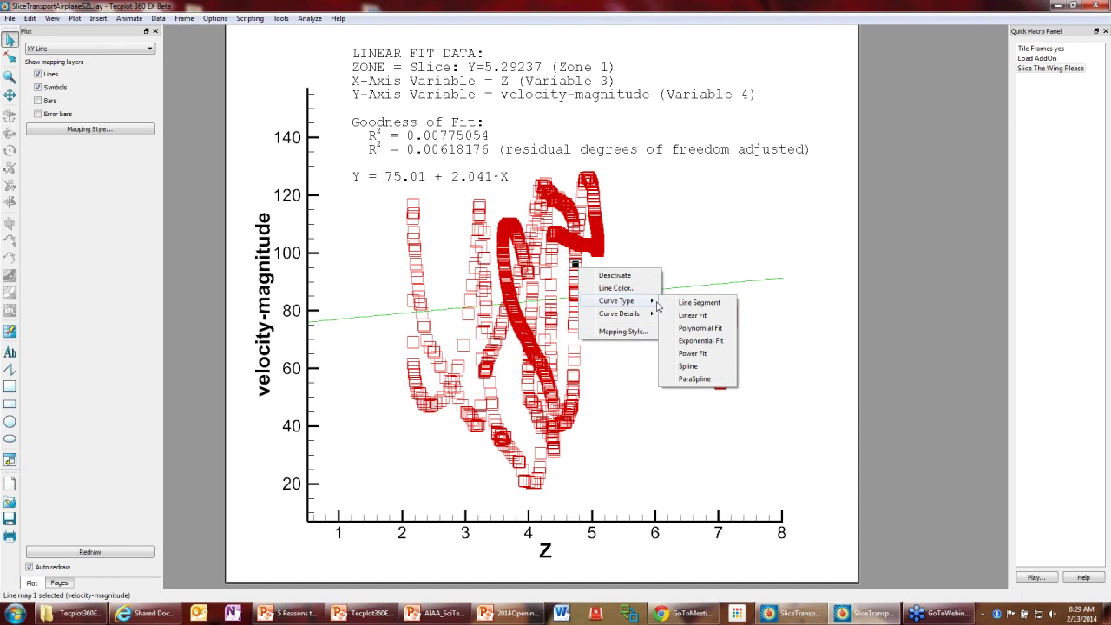
click(696, 404)
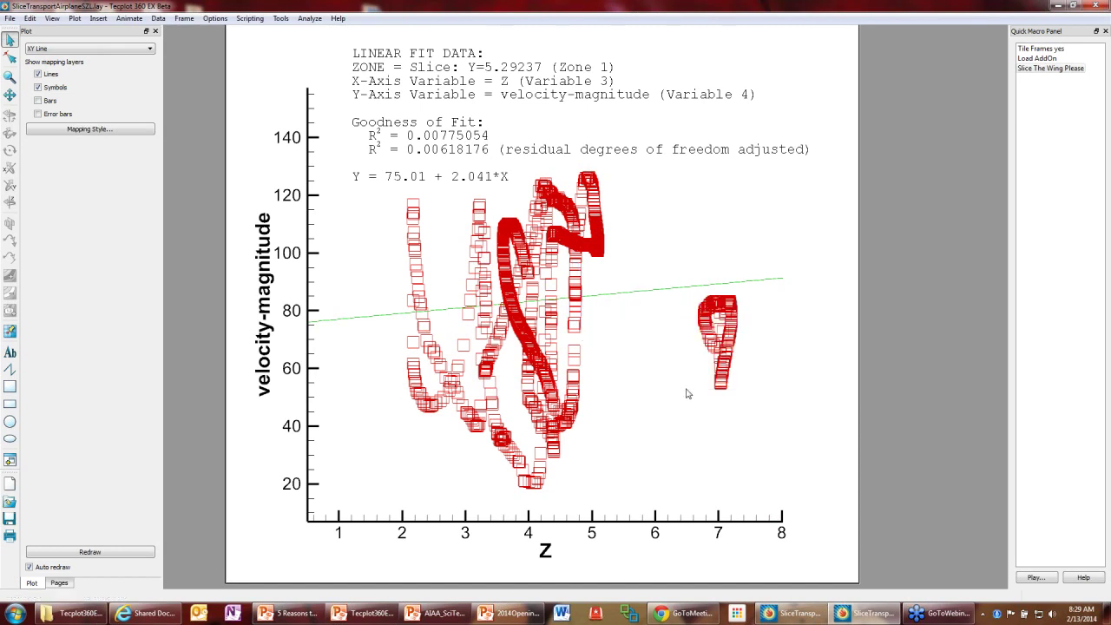
right_drag(759, 347, 724, 364)
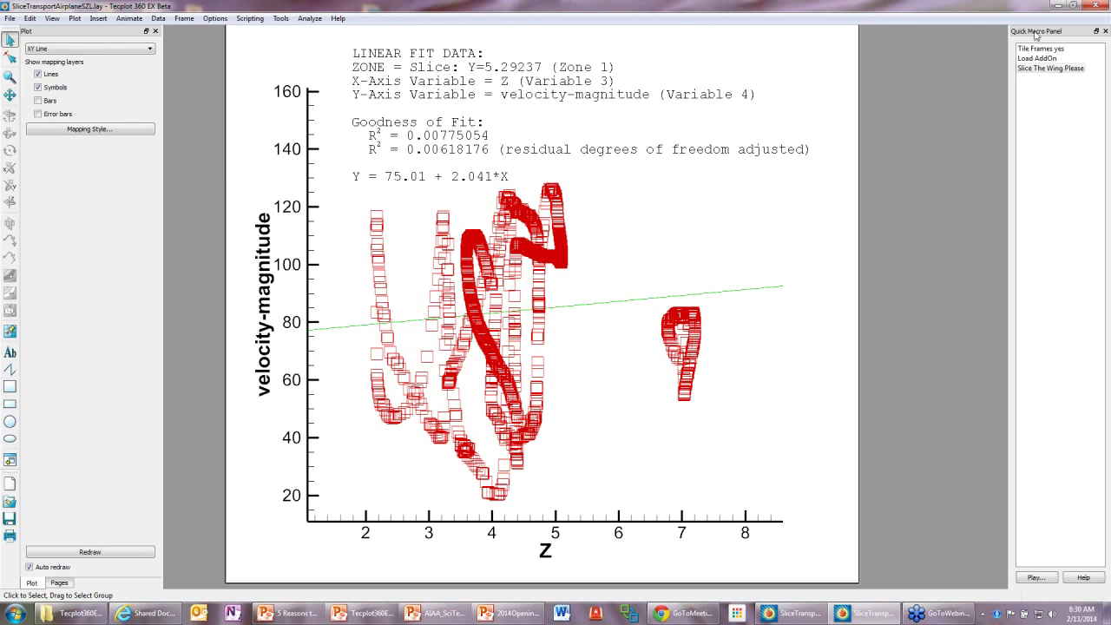
Close the SliceTransportAirplaneSZL layout without saving and start a new session of Tecplot 360 EX Beta.
click(1101, 7)
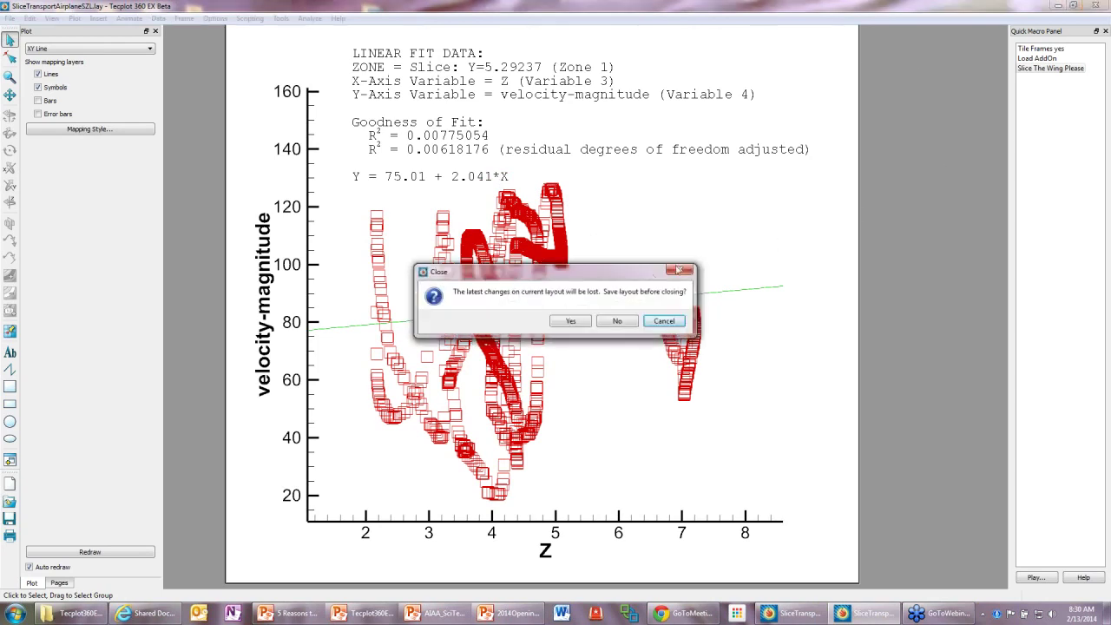
click(614, 323)
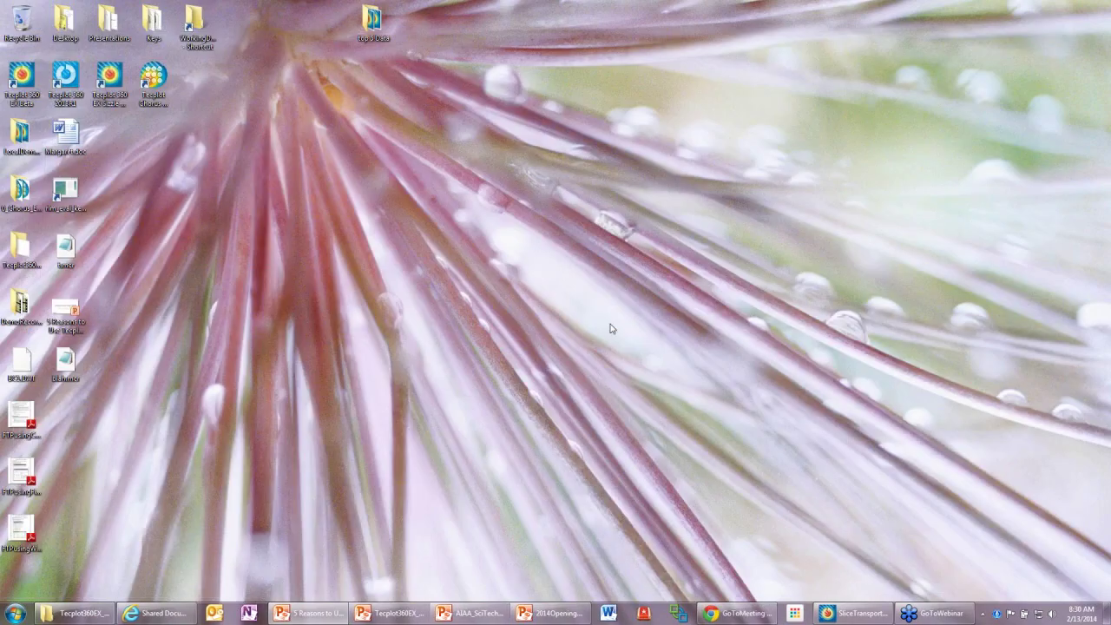
double_click(22, 80)
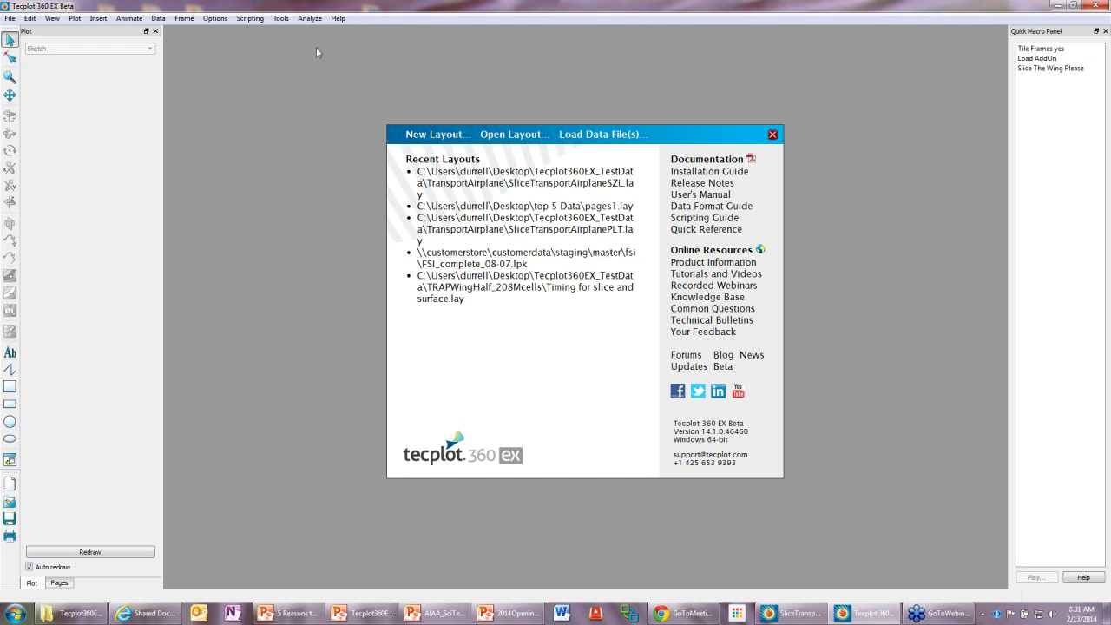
Use Profile Open Layout to load SliceTransportAirplanePLT.lay from the TransportAirplane test data folder and dismiss the resulting dialogs.
click(280, 18)
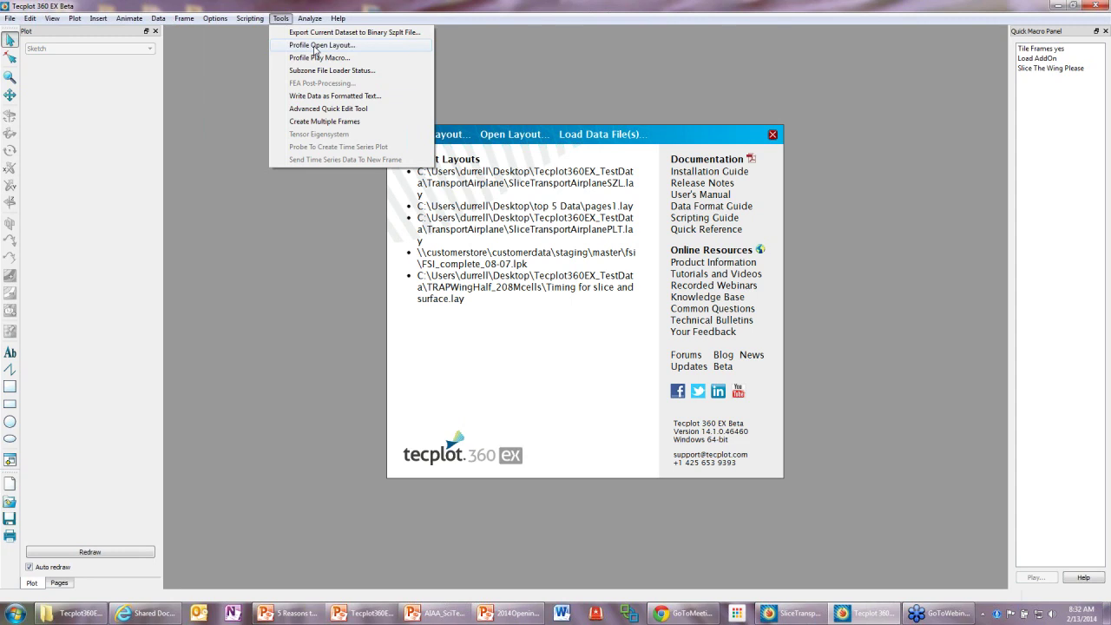
click(314, 46)
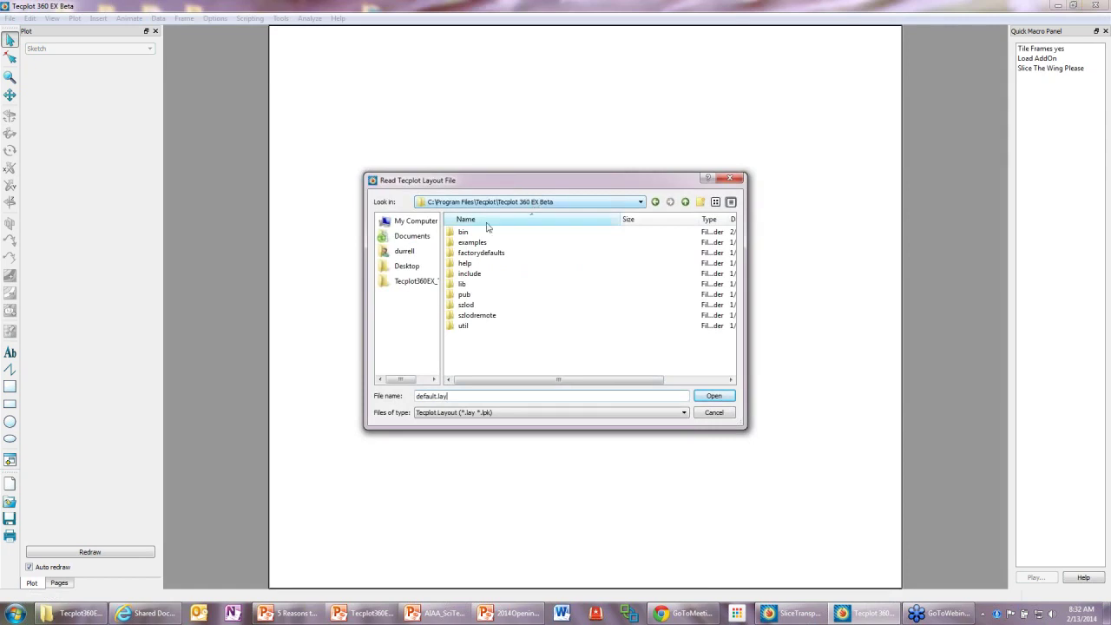
click(413, 280)
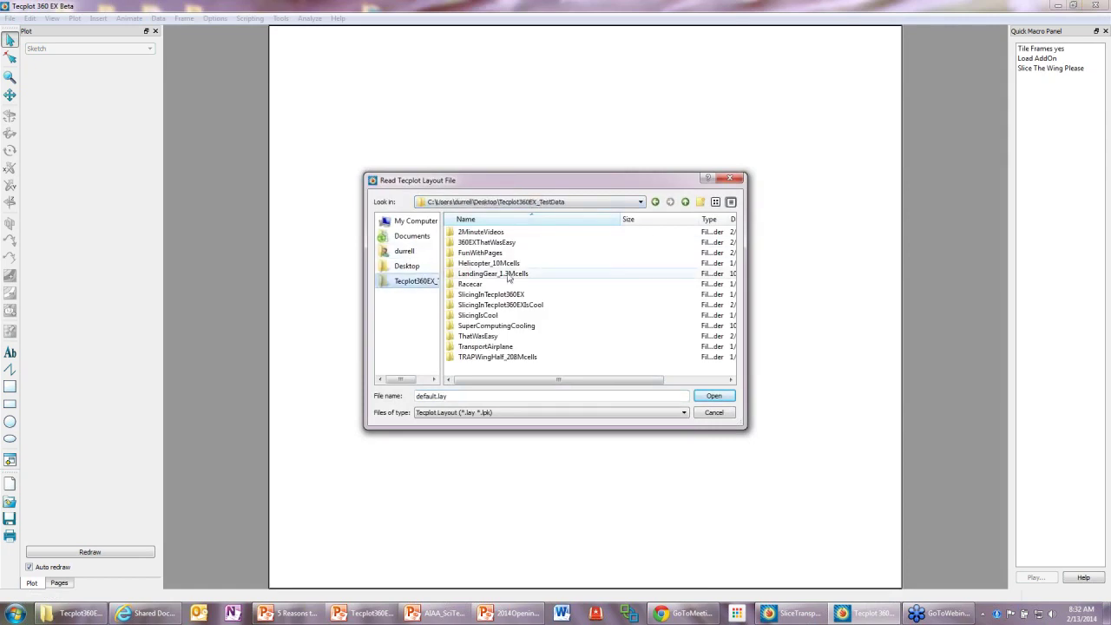
double_click(502, 346)
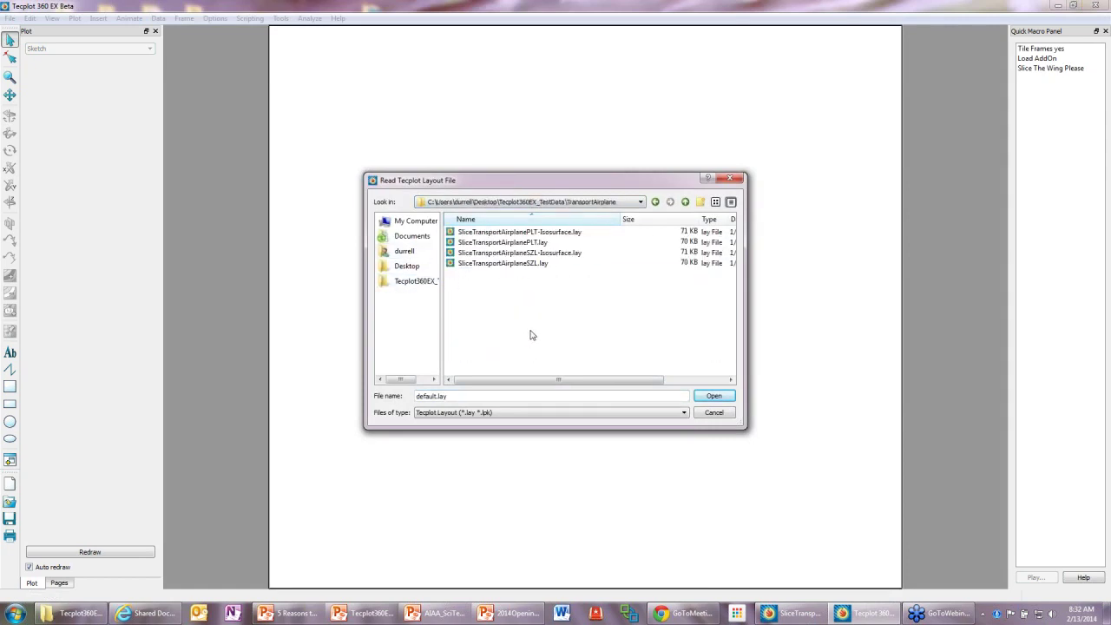
click(529, 244)
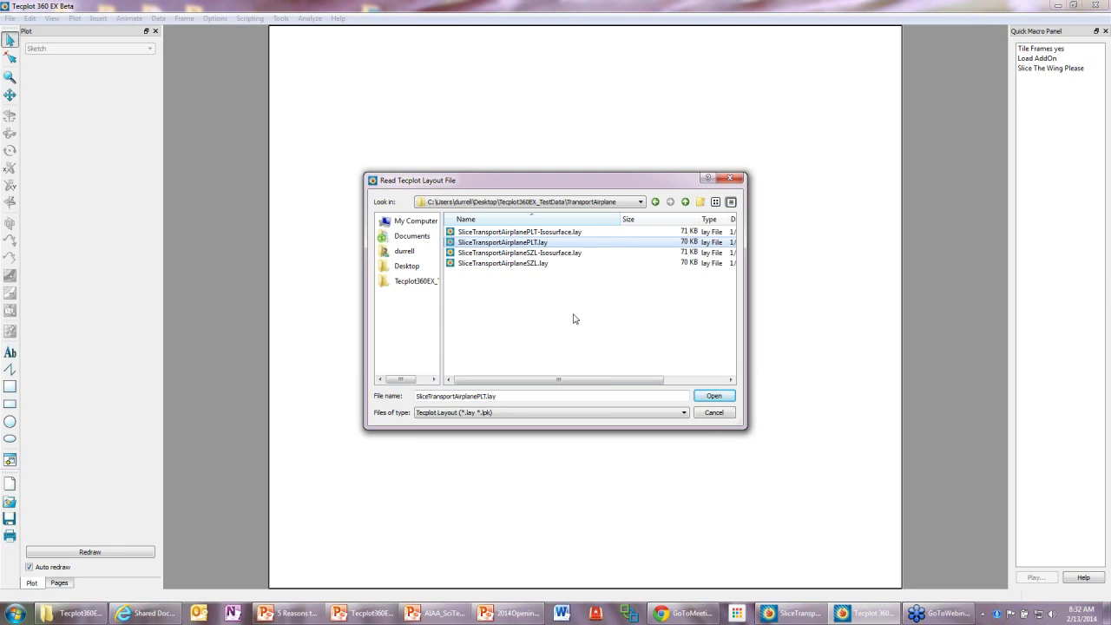
click(711, 397)
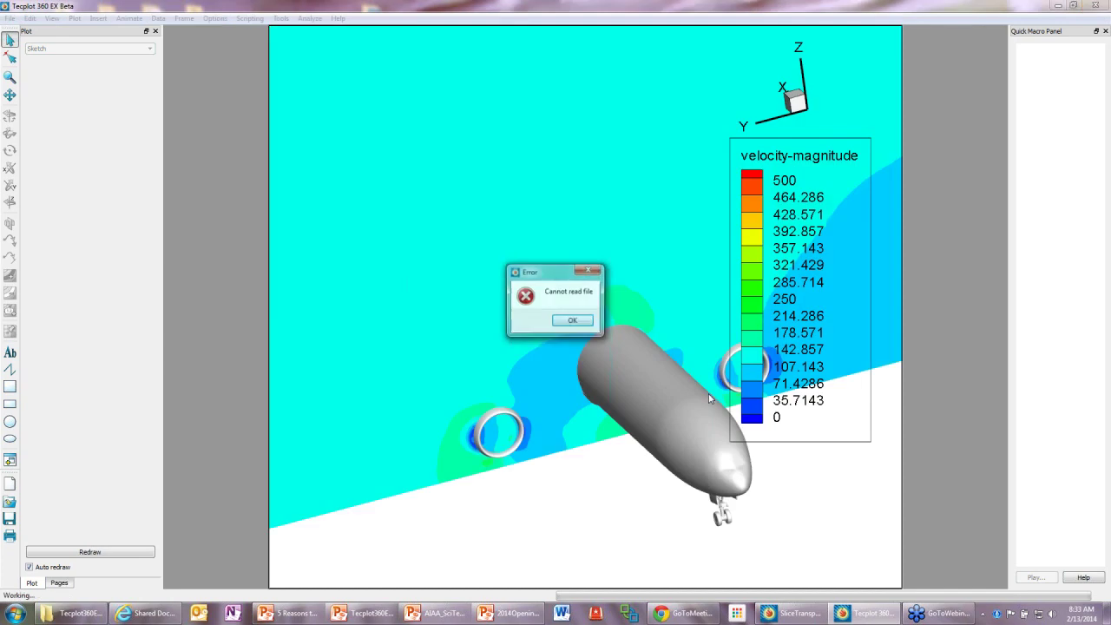
click(581, 323)
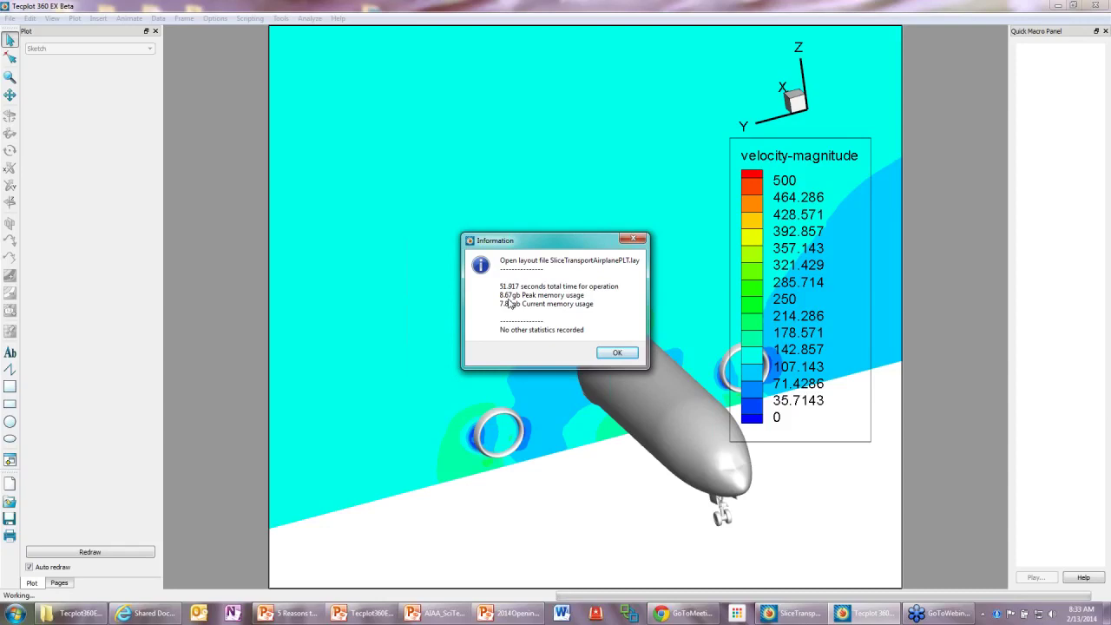
click(616, 354)
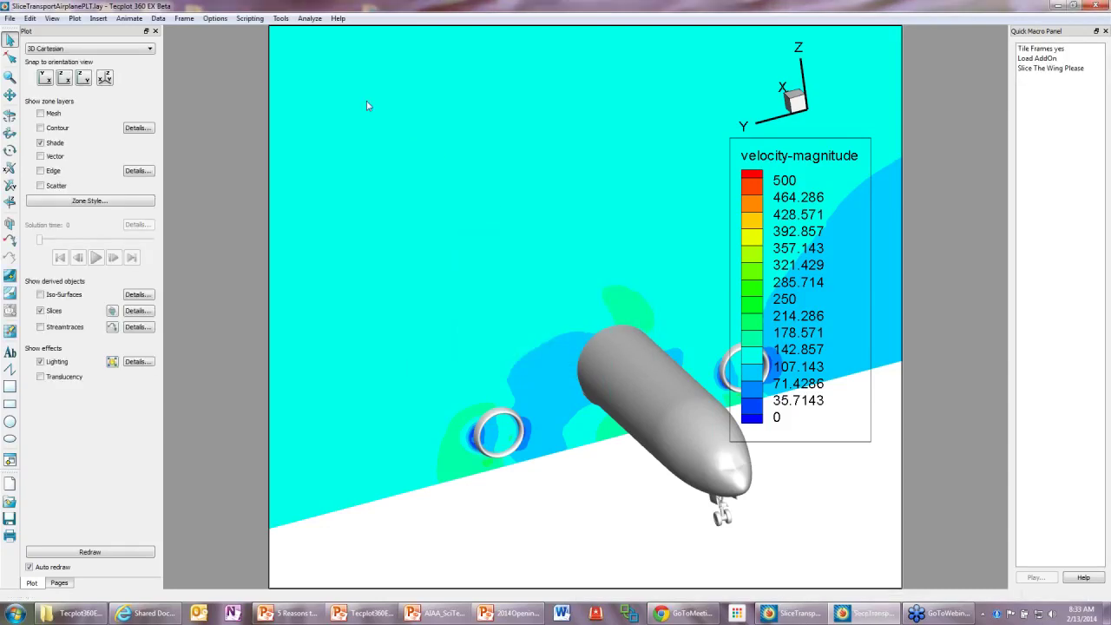
Examine the data set information for the zone, variable, element and point counts of the loaded layout.
click(159, 18)
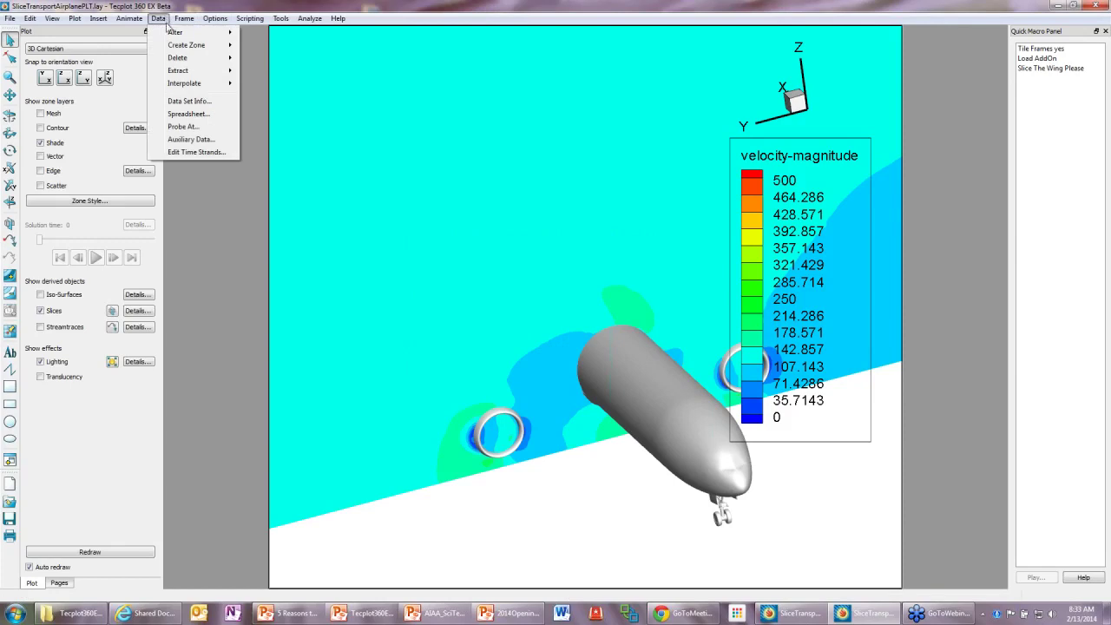
click(188, 101)
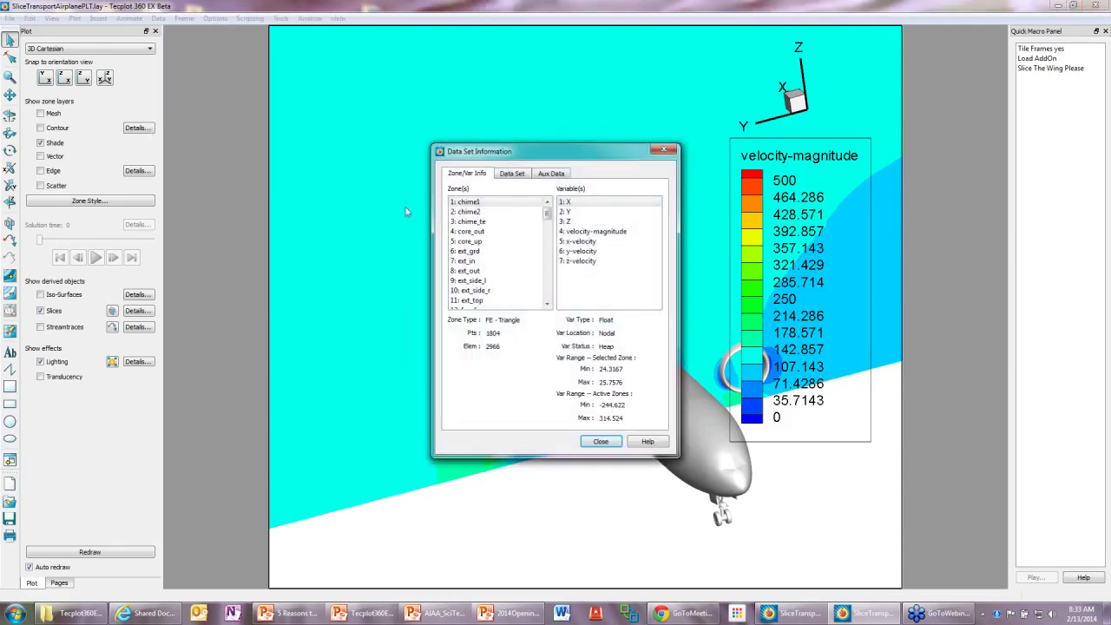
click(512, 174)
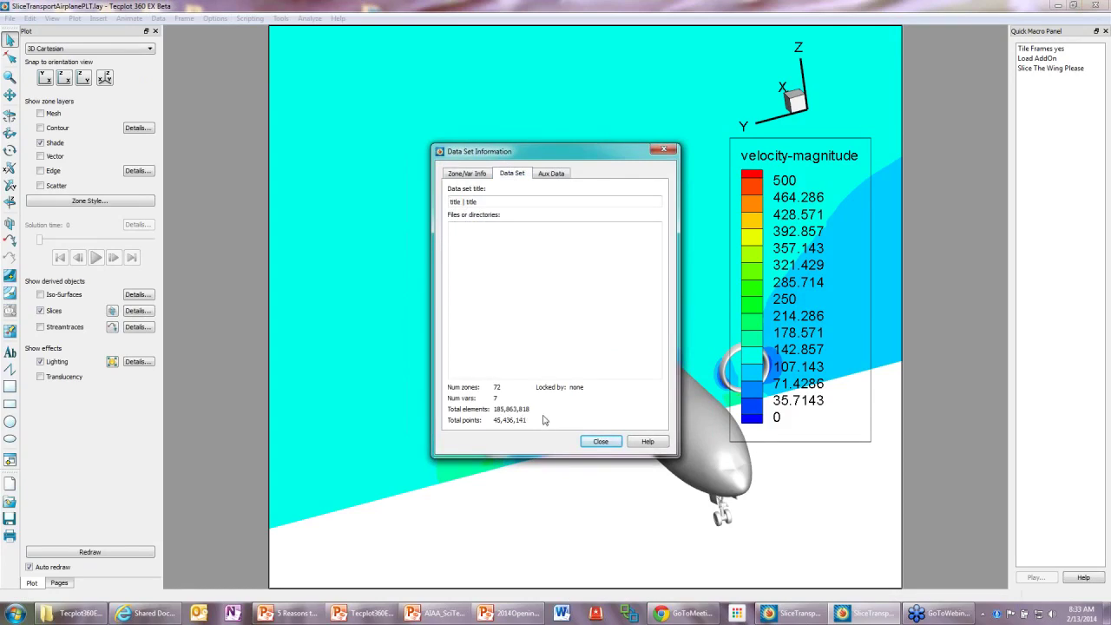
click(602, 442)
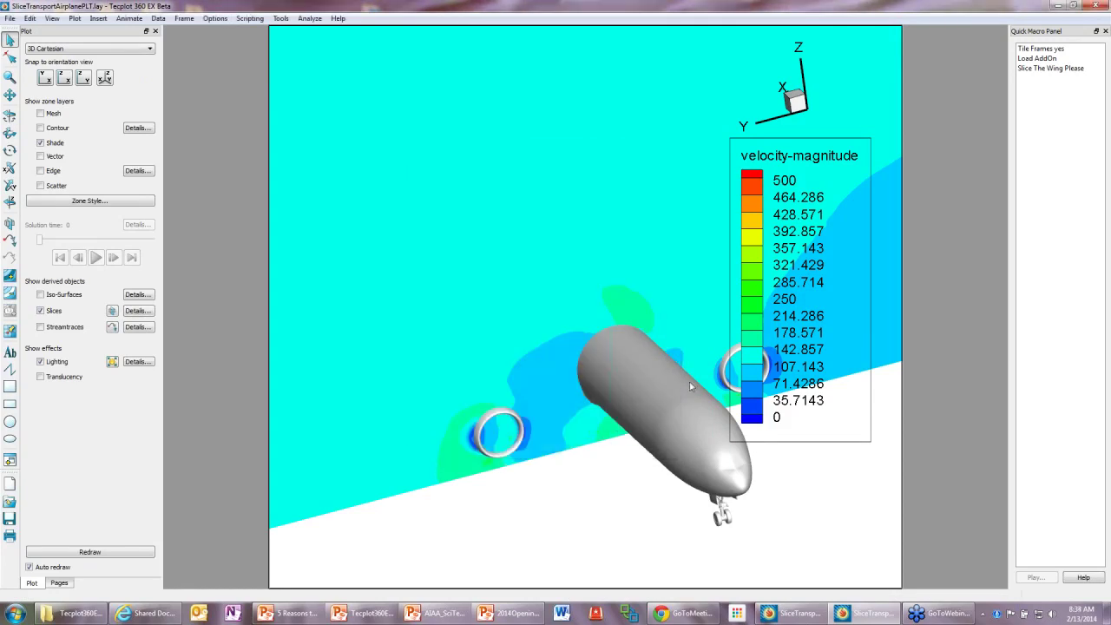
Restart Tecplot 360 EX Beta, use Profile Open Layout to load SliceTransportAirplaneSZL.lay from the TransportAirplane folder, and dismiss the resulting dialogs.
click(1104, 6)
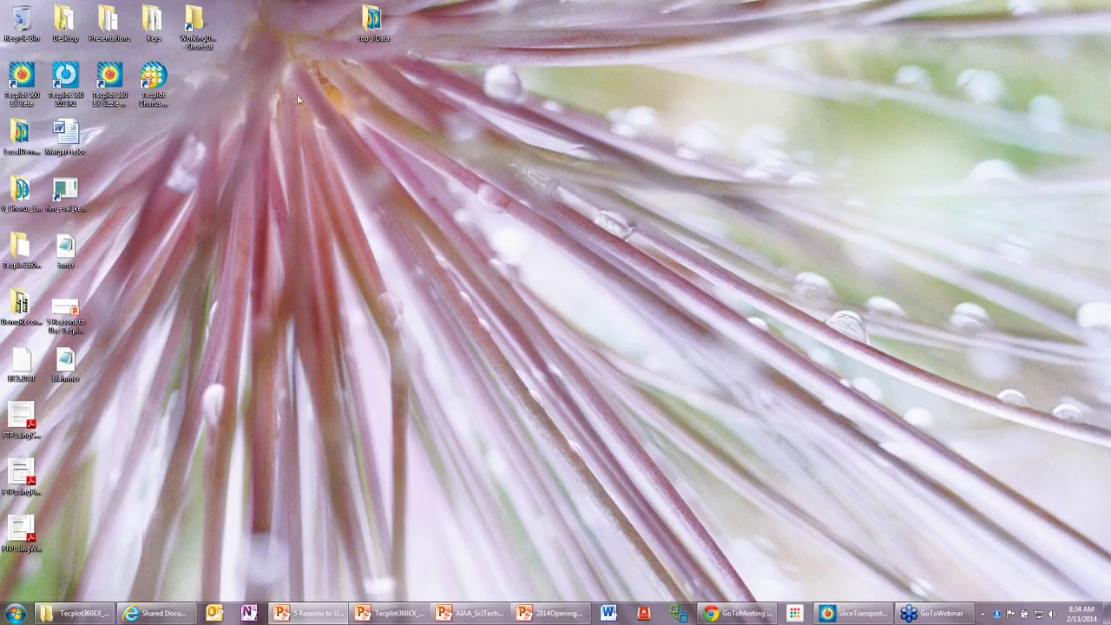
double_click(26, 80)
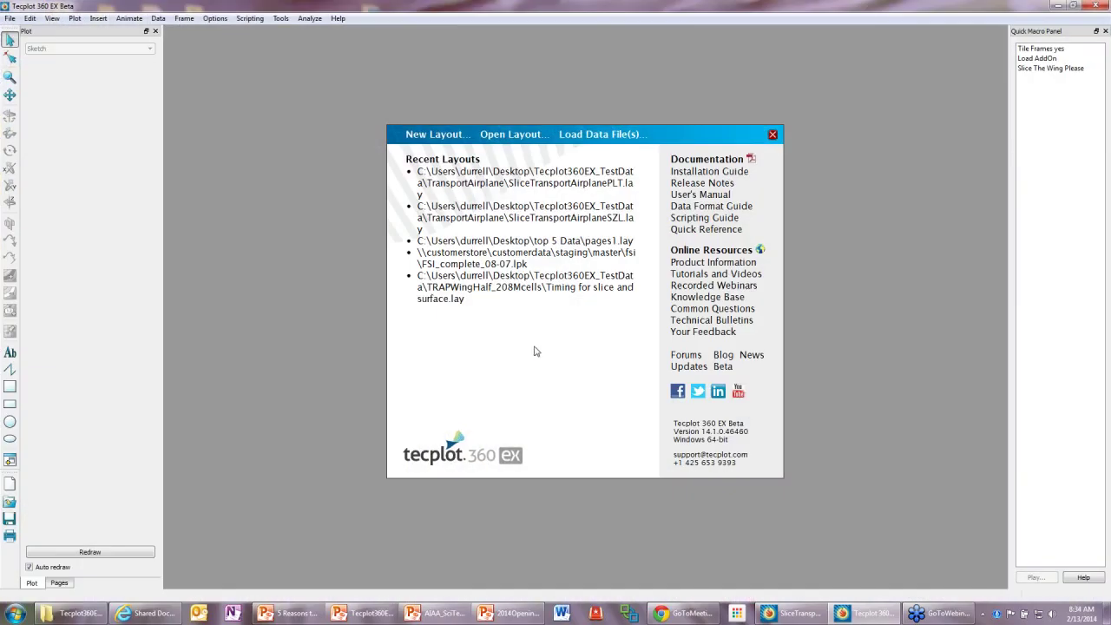
click(283, 19)
click(320, 46)
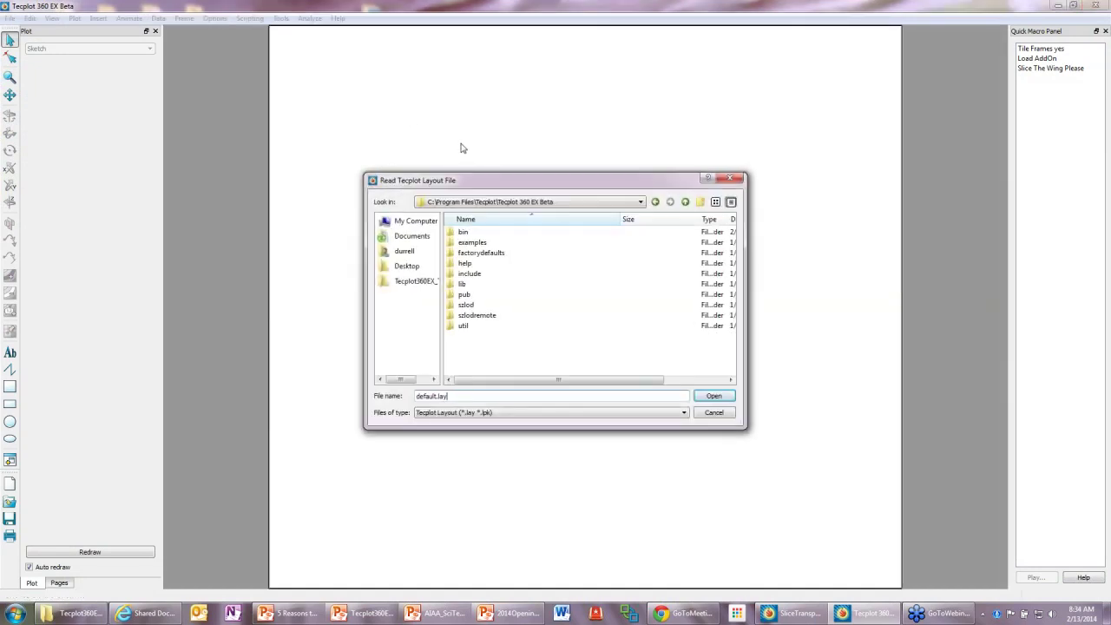
click(416, 283)
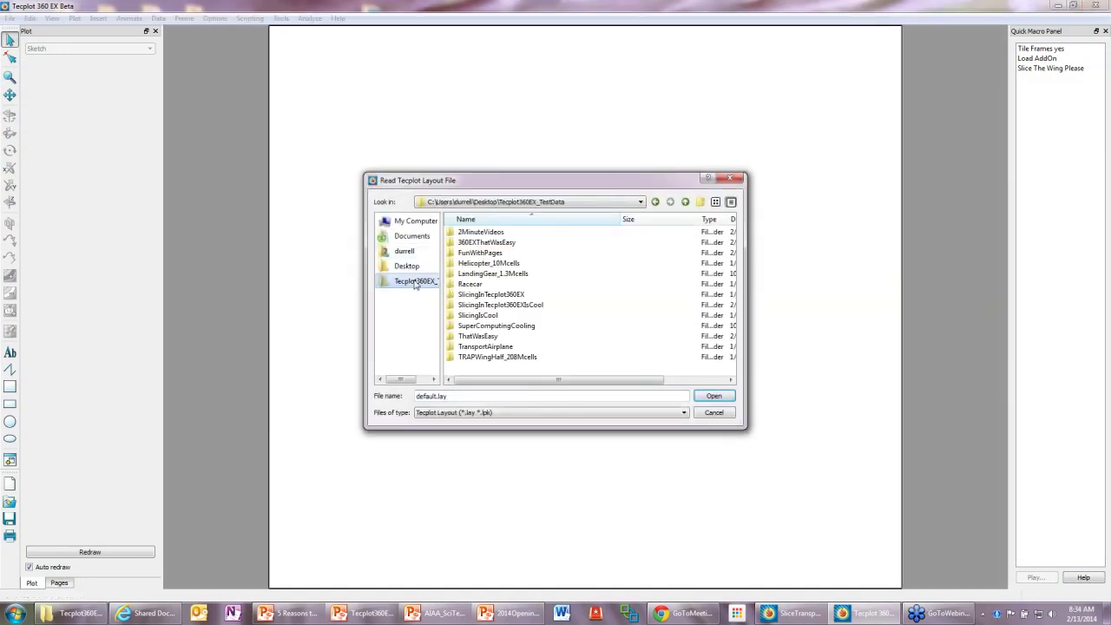
double_click(499, 348)
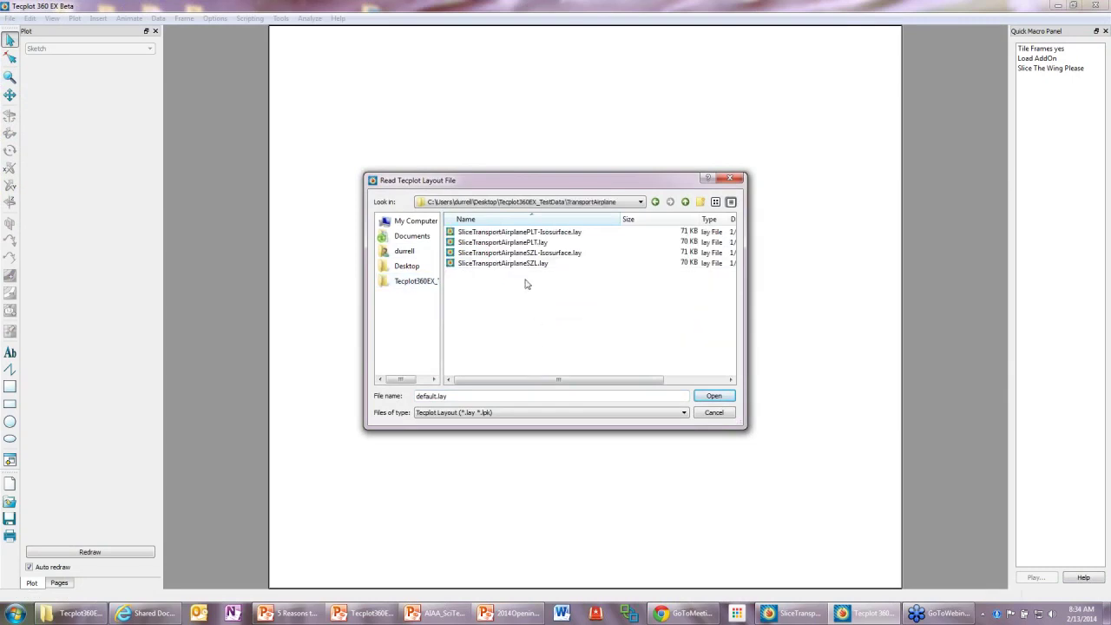
click(526, 264)
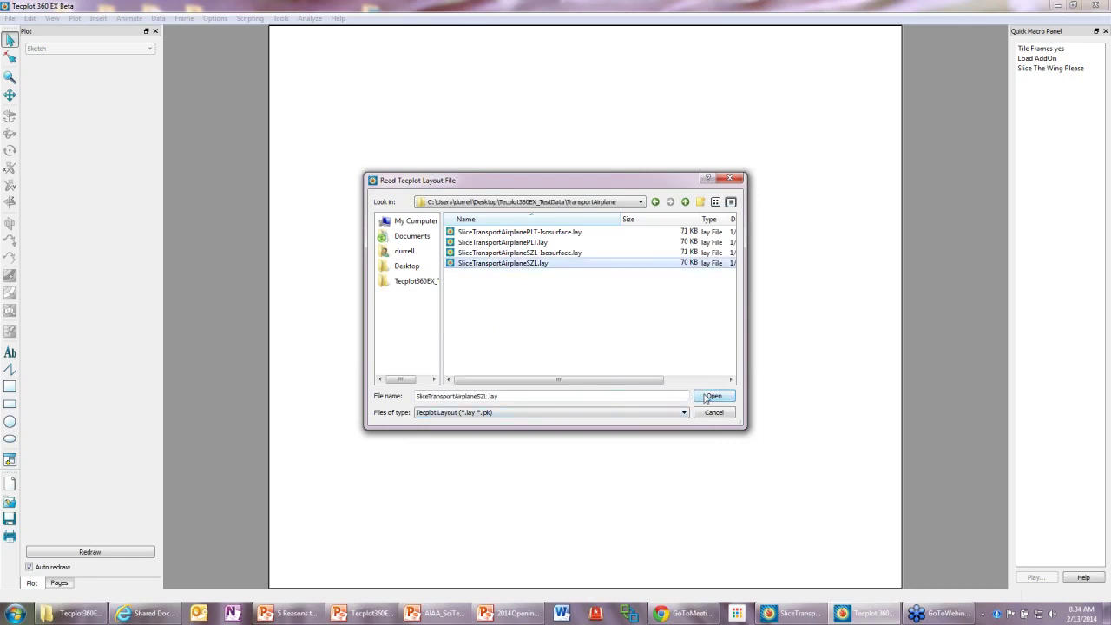
click(711, 395)
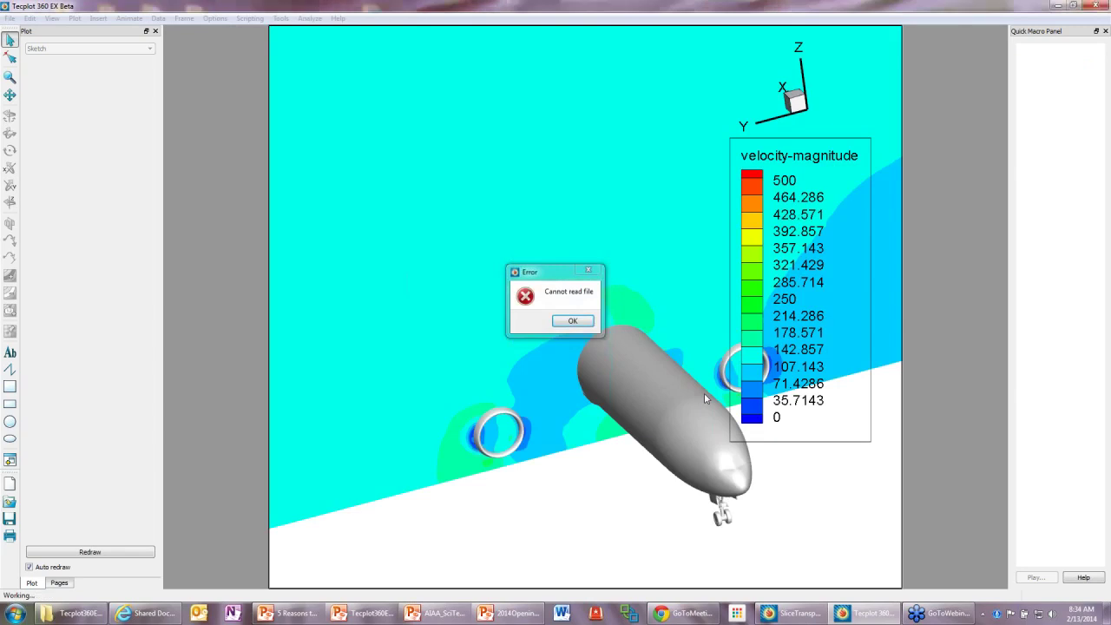
key(Return)
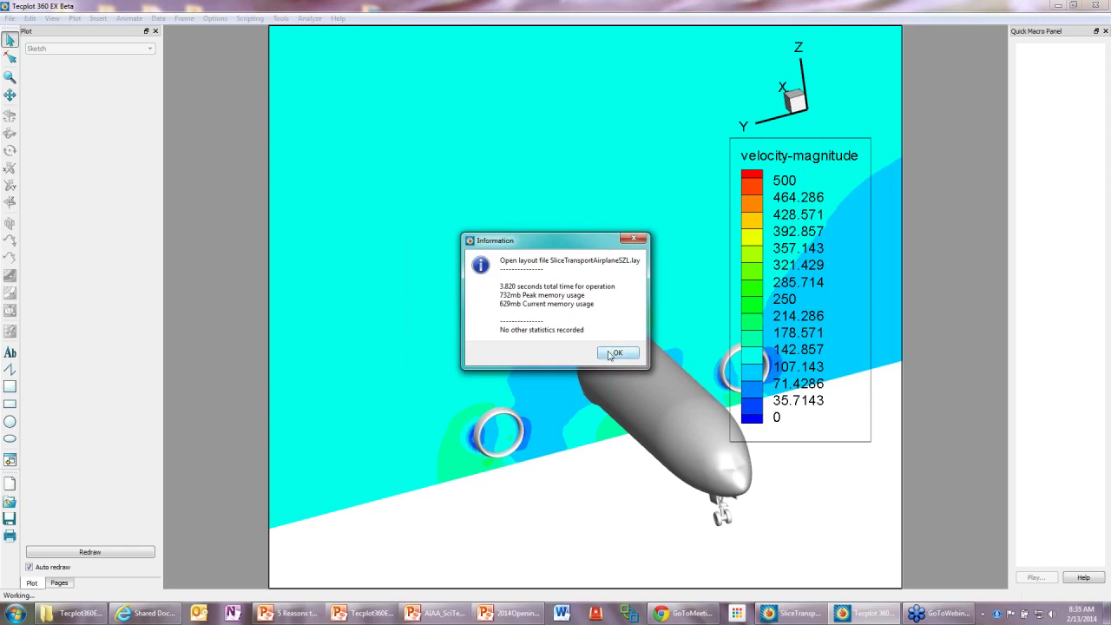
click(613, 353)
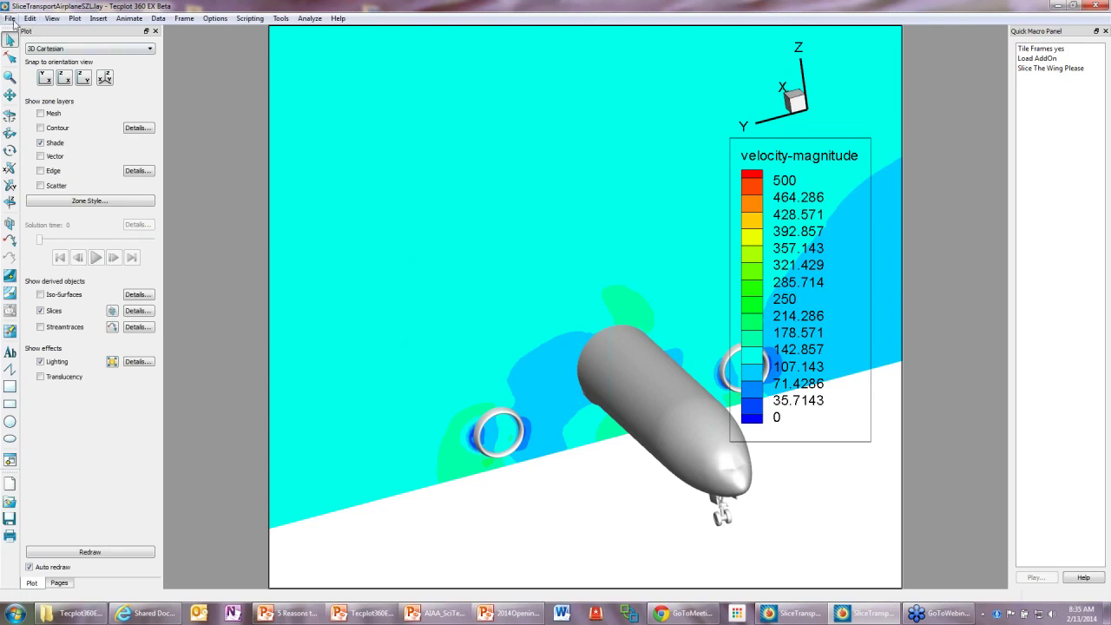
click(285, 21)
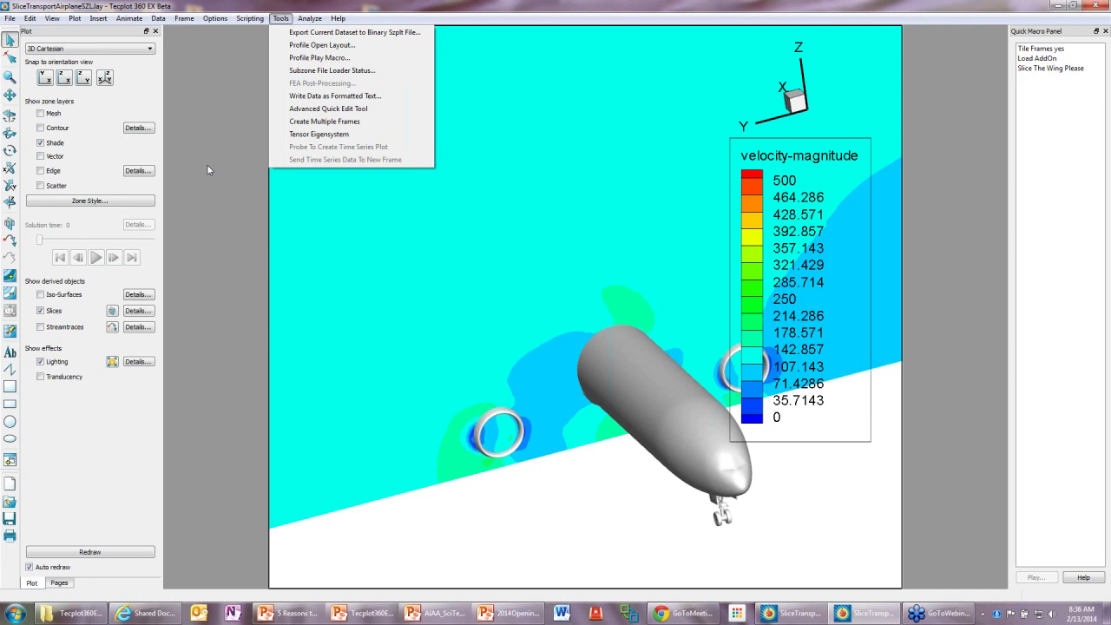
key(Escape)
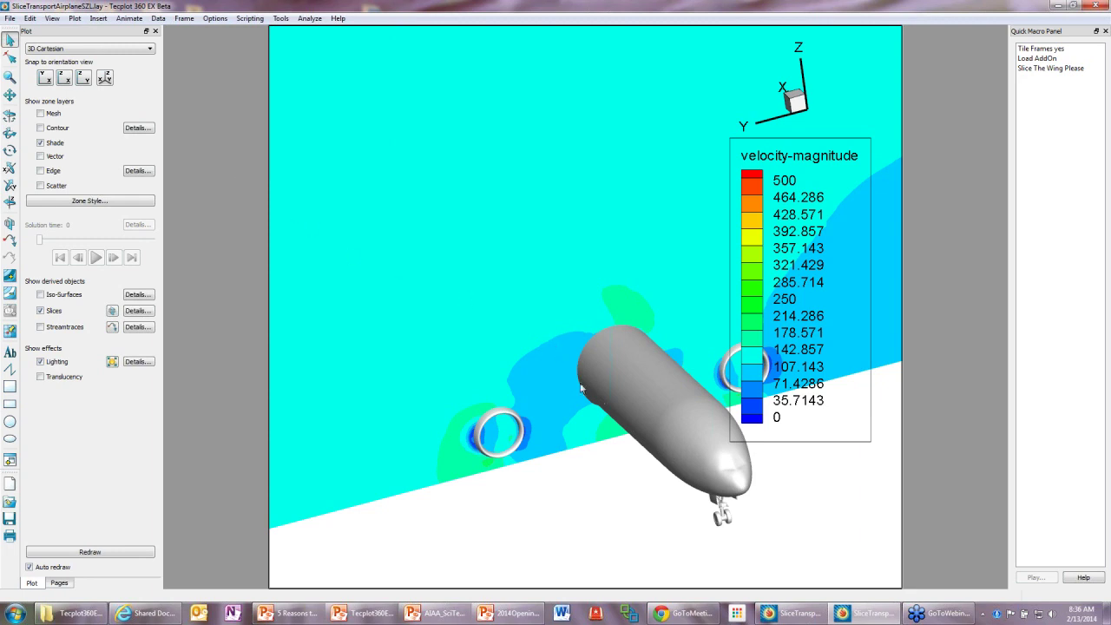
Use the Slice tool to move the velocity-magnitude slice forward along the fuselage near the airplane's nose.
click(112, 311)
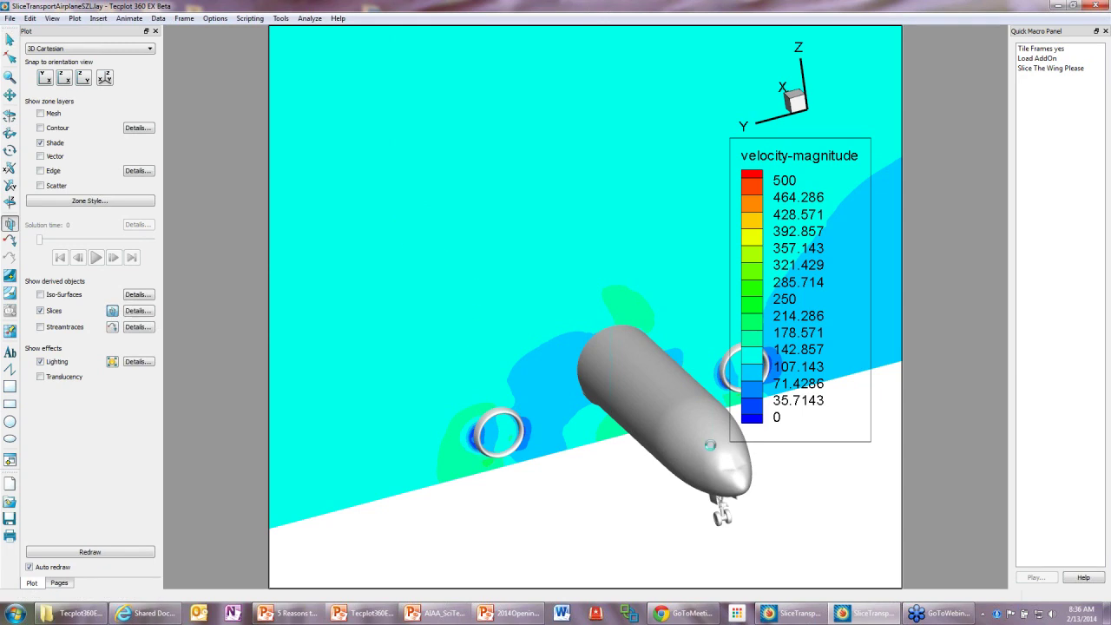
click(710, 445)
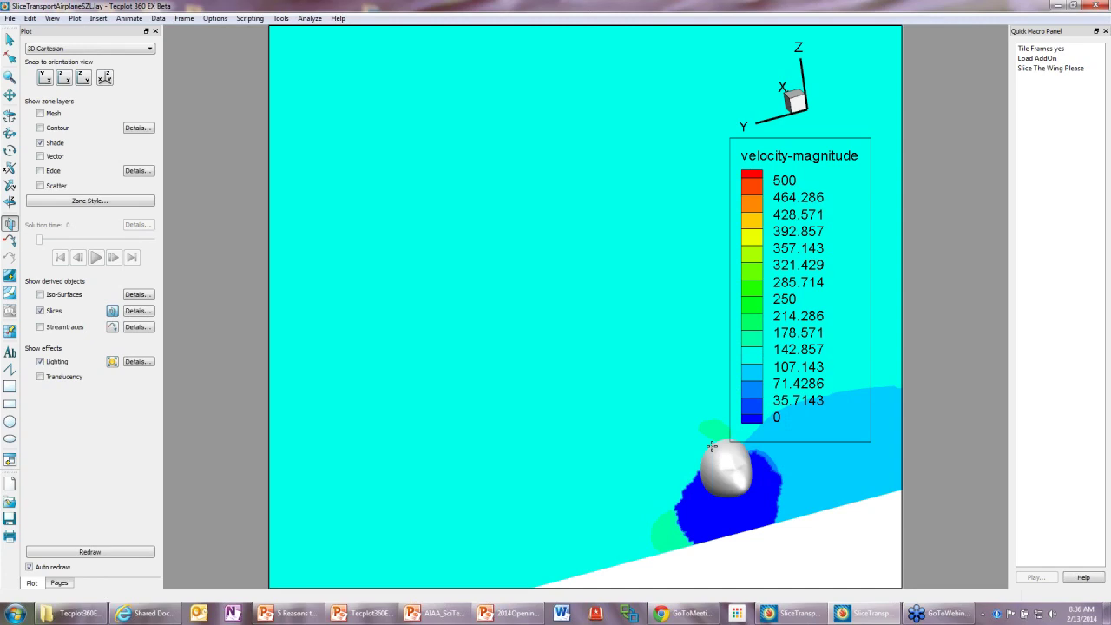
right_drag(608, 436, 699, 454)
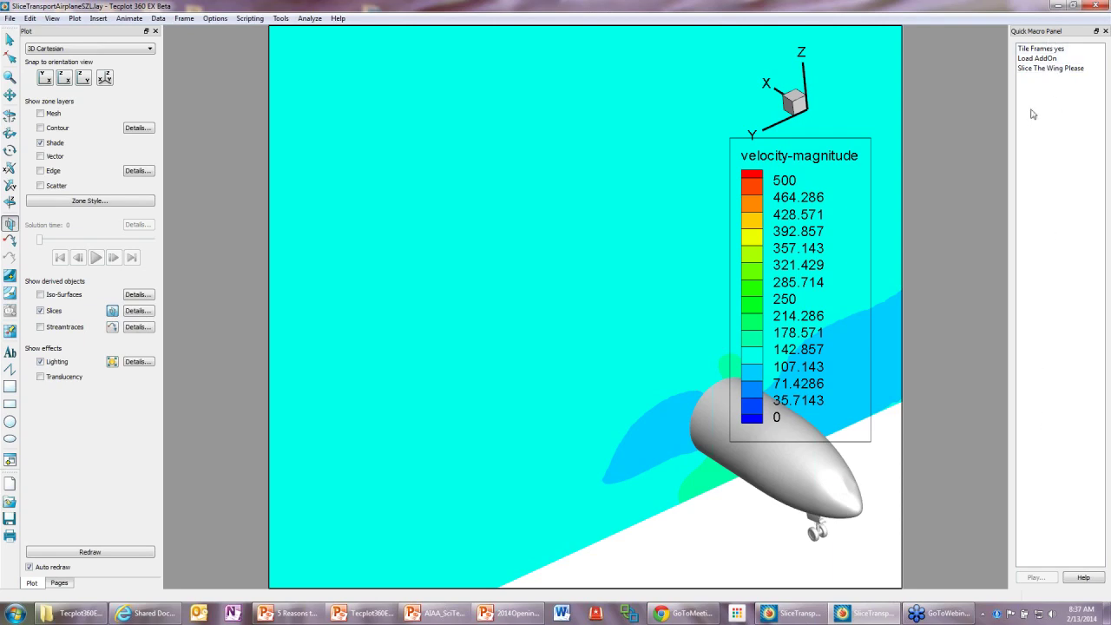
Play the Slice The Wing Please quick macro and take a closer look at the slices along the wing.
click(1049, 68)
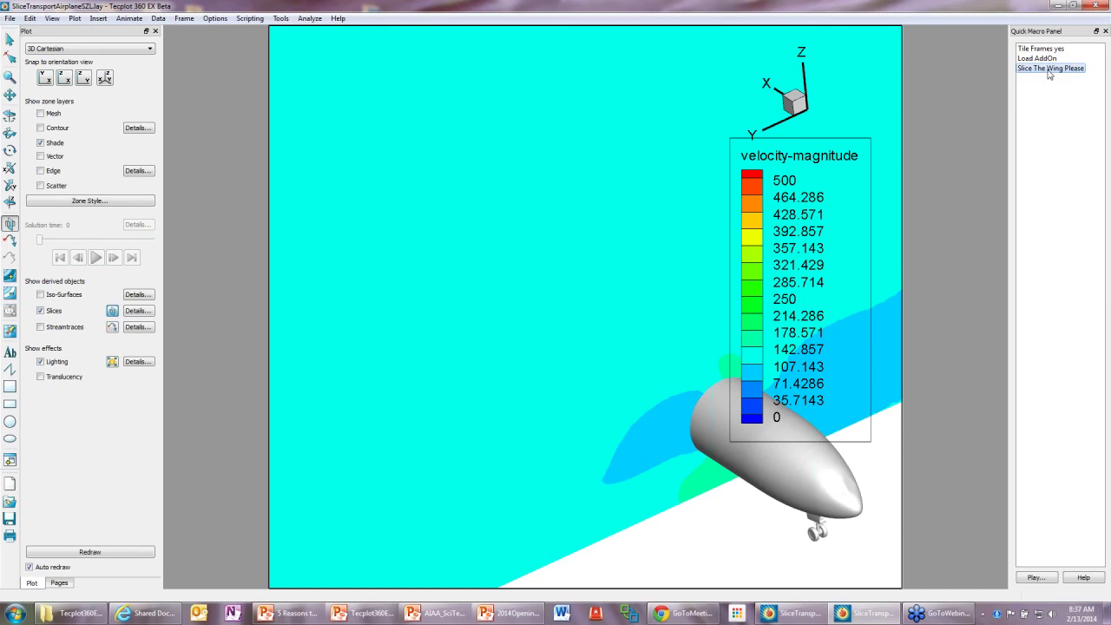
click(1038, 577)
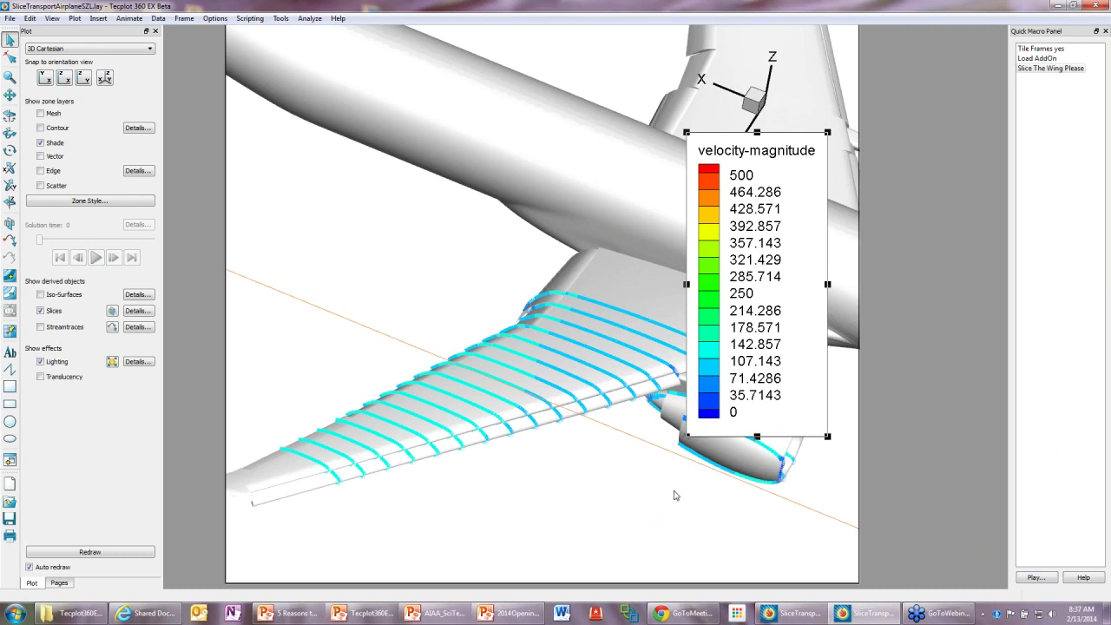
middle_drag(367, 221, 538, 441)
click(894, 245)
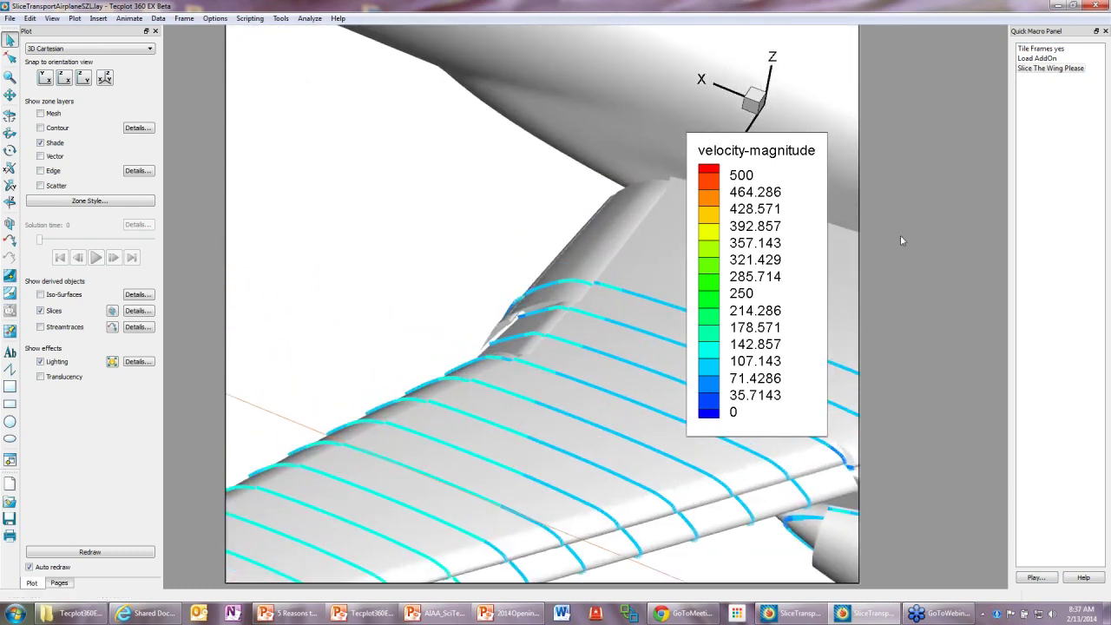
Close this session without saving, switch to the other open Tecplot session, and replace its layout with a new one without saving.
click(1095, 5)
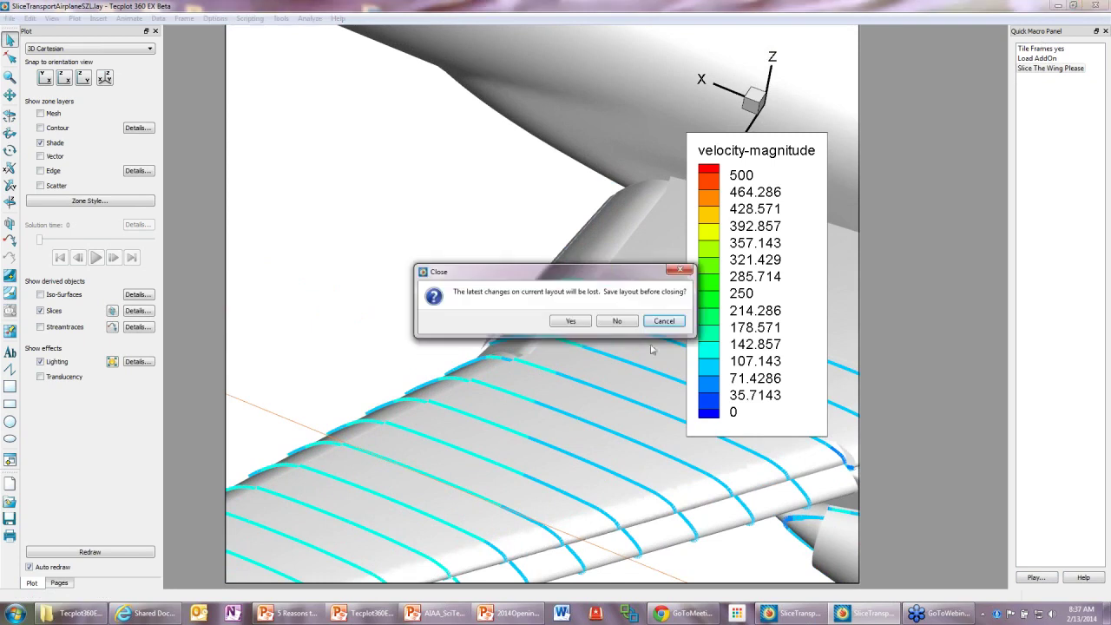
click(616, 322)
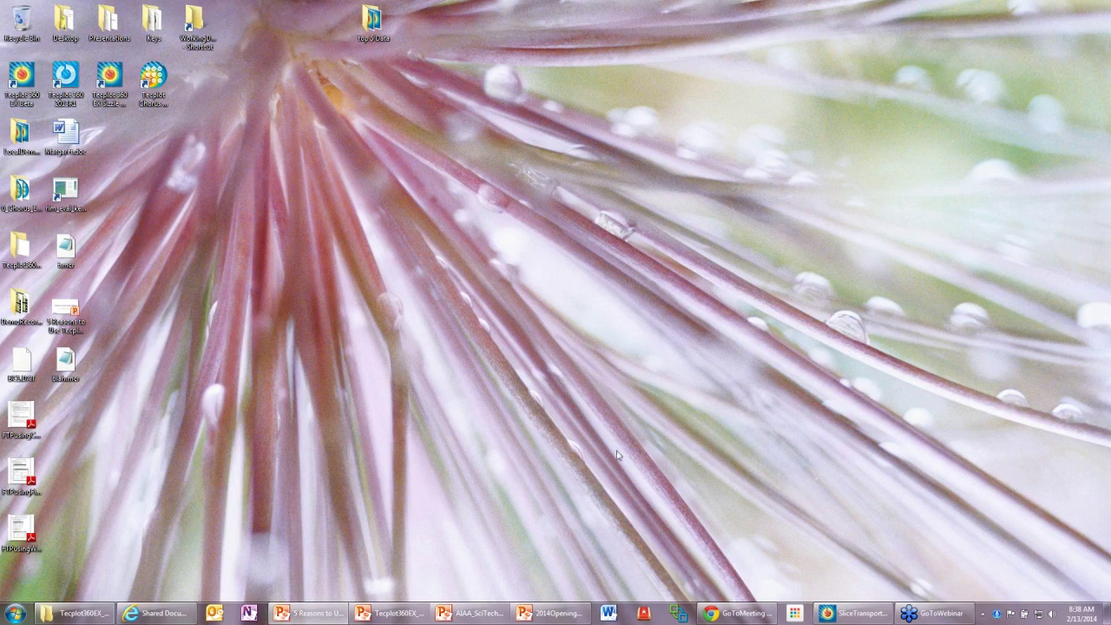
click(855, 613)
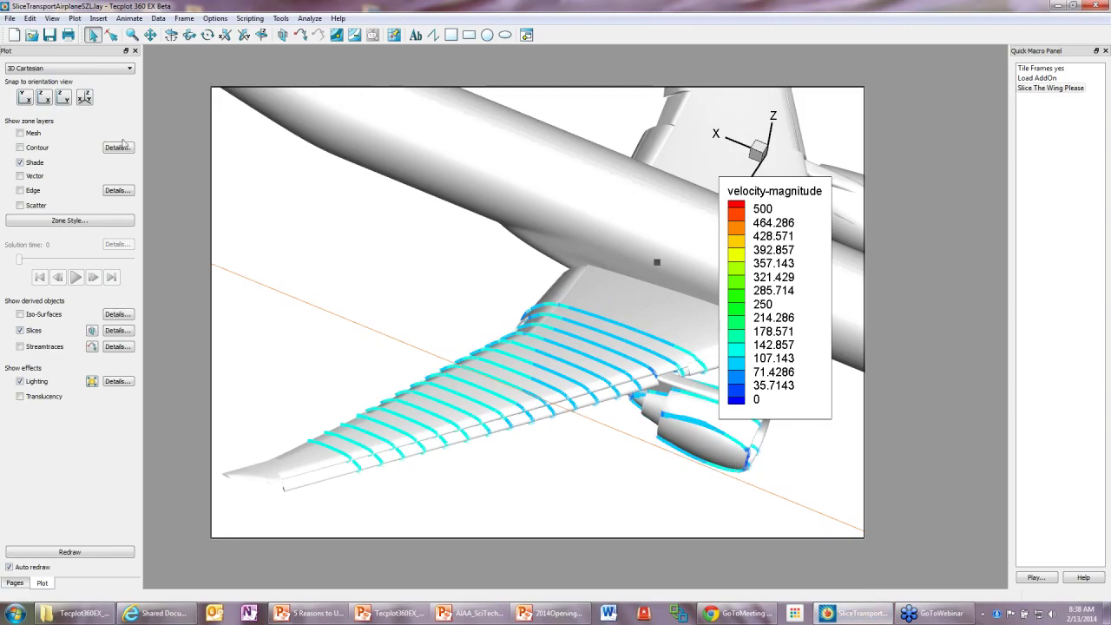
click(10, 18)
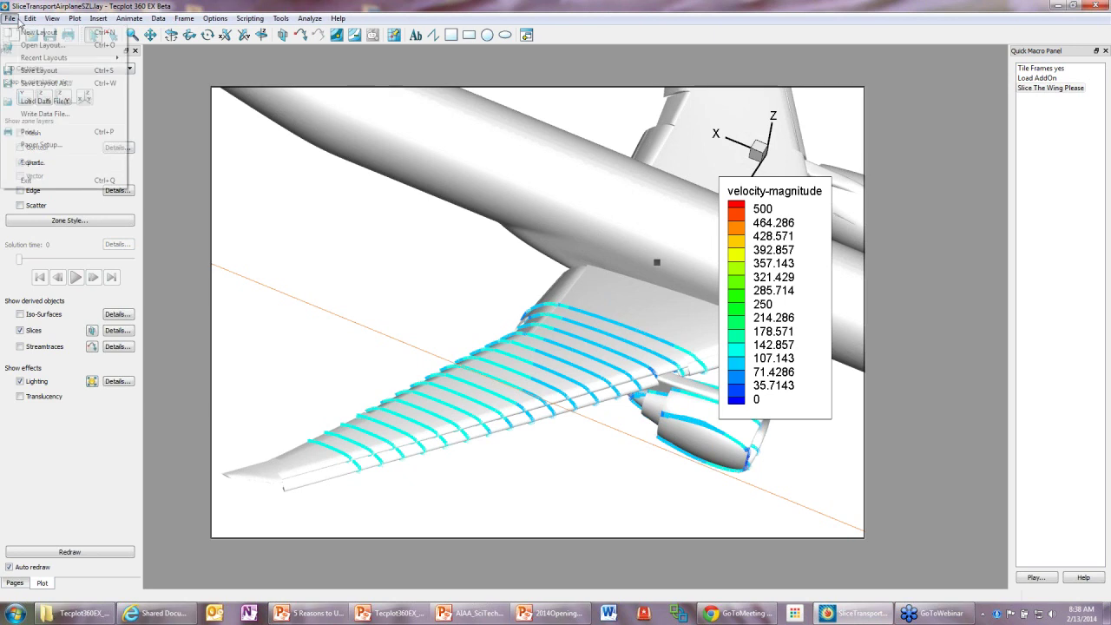
click(311, 124)
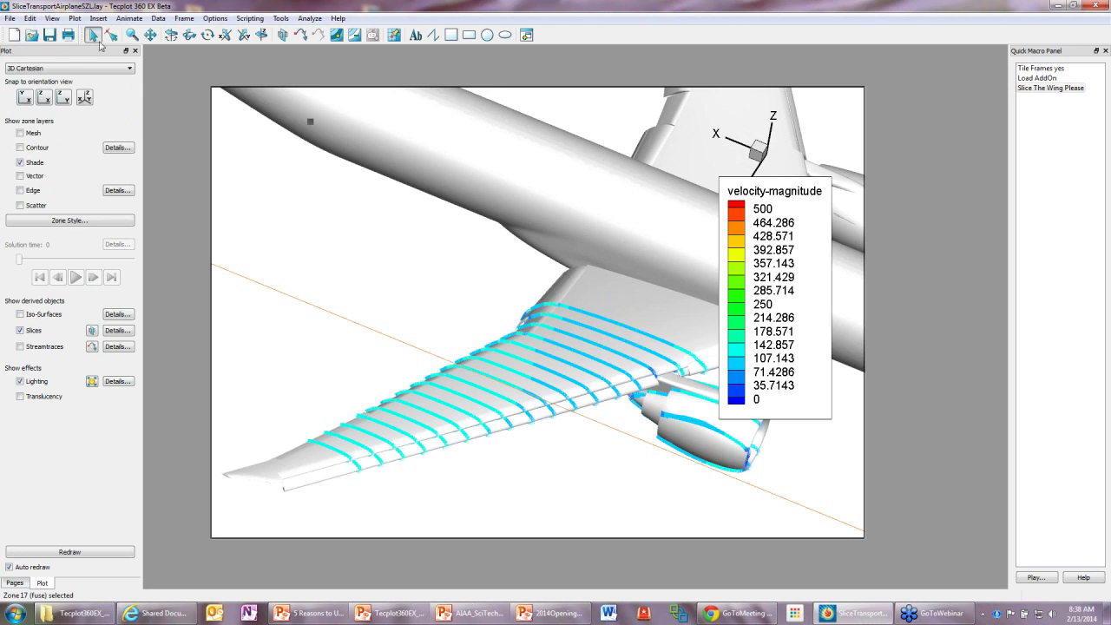
click(14, 36)
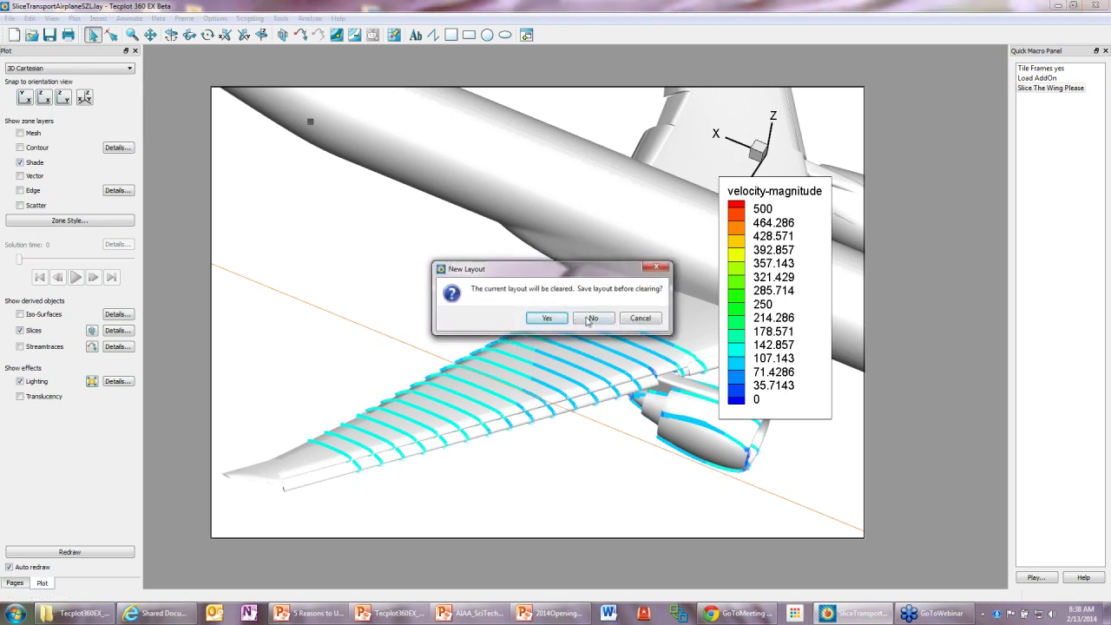
click(579, 319)
Load the Highspeed.plt data file from the top 5 Data folder.
click(31, 35)
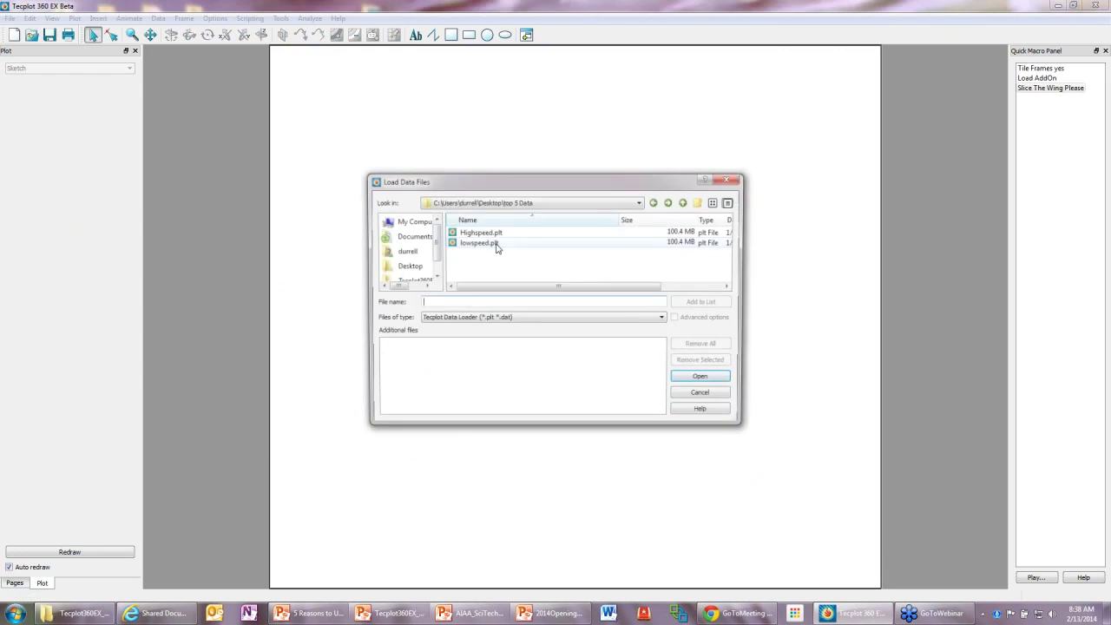
click(481, 232)
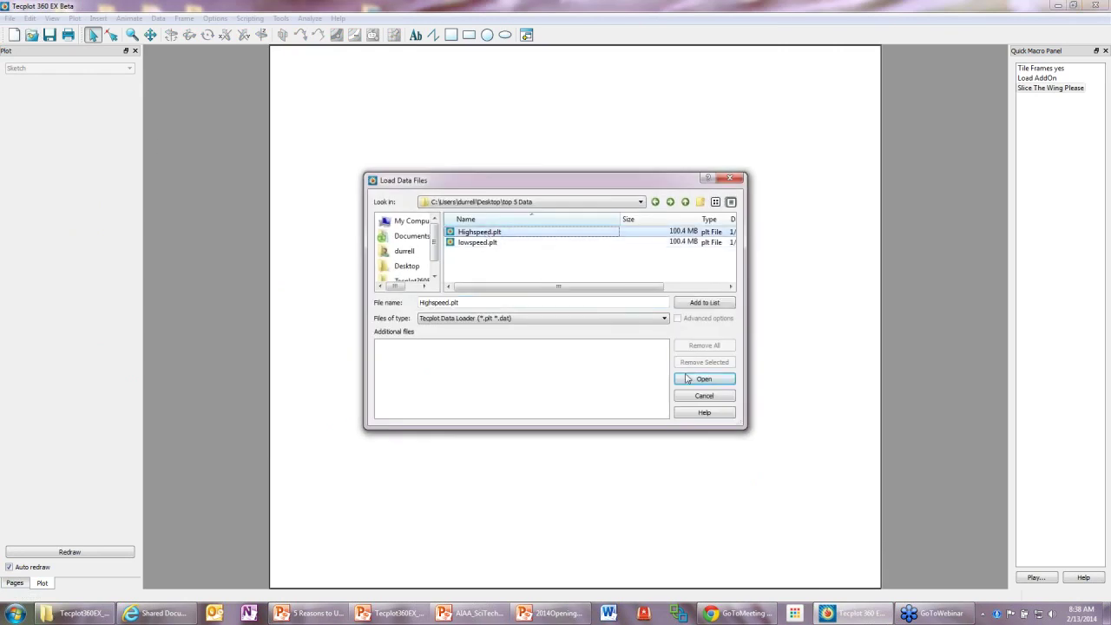
click(690, 378)
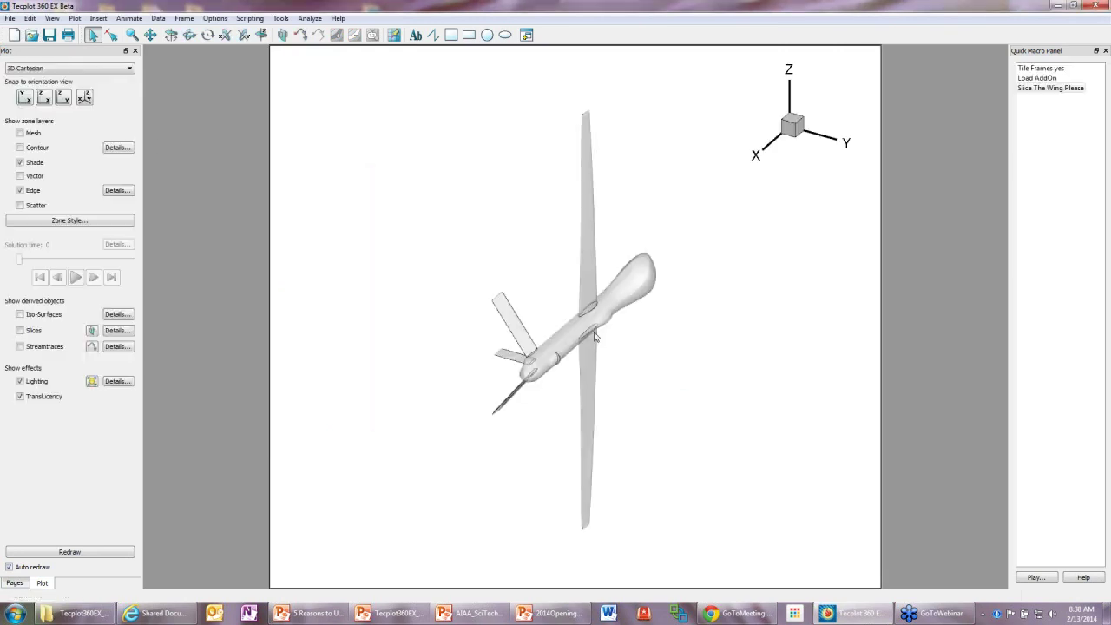
Turn off translucency for the aircraft plot and orient the model to an angled view from the front.
middle_drag(501, 132, 748, 401)
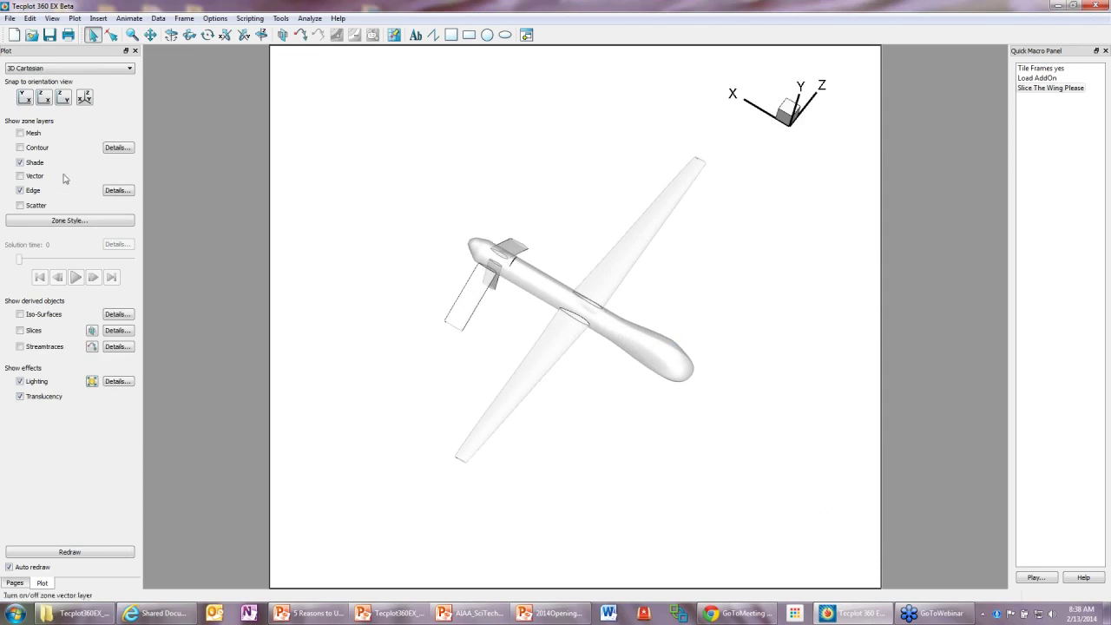
click(19, 397)
middle_drag(578, 377, 621, 493)
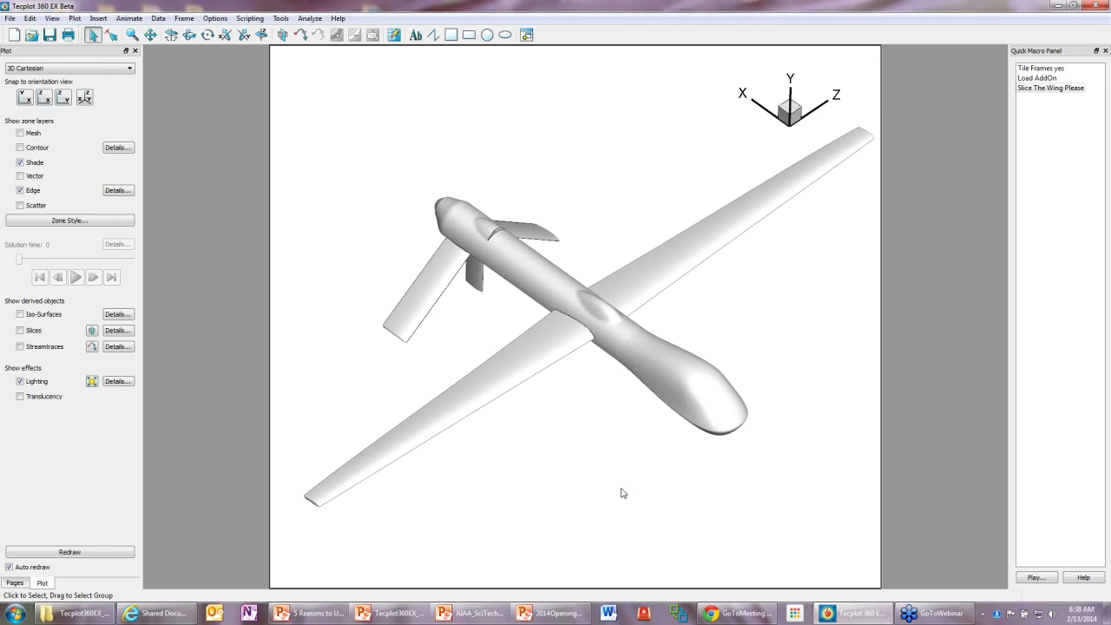
Start exporting the current dataset to a binary szplt file and create and open a folder named SZData inside Desktop\top 5 Data.
click(281, 19)
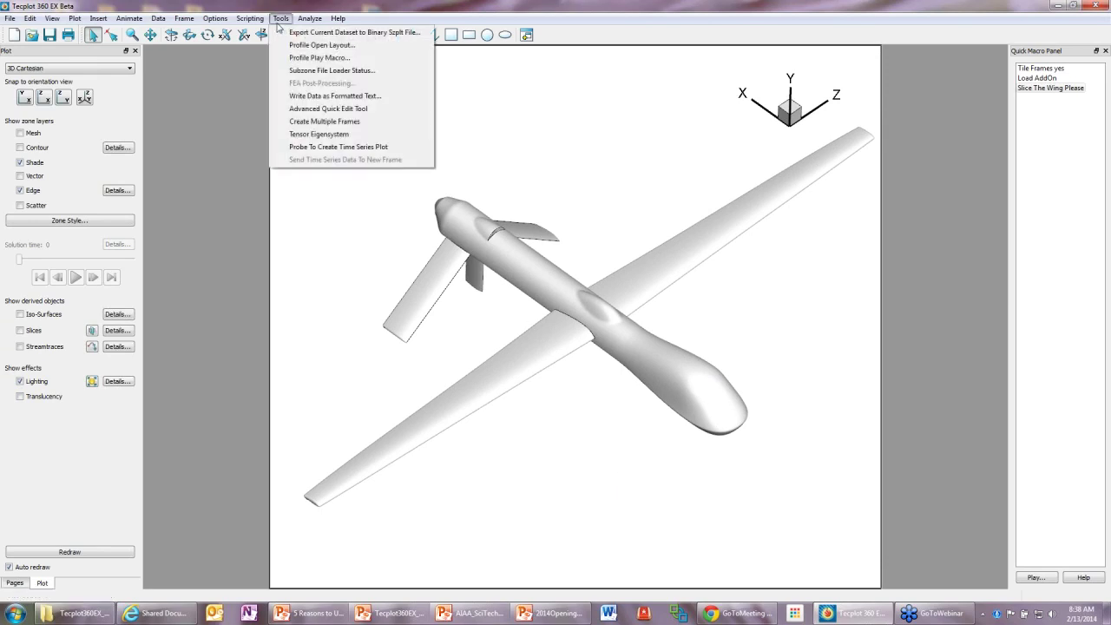
click(295, 32)
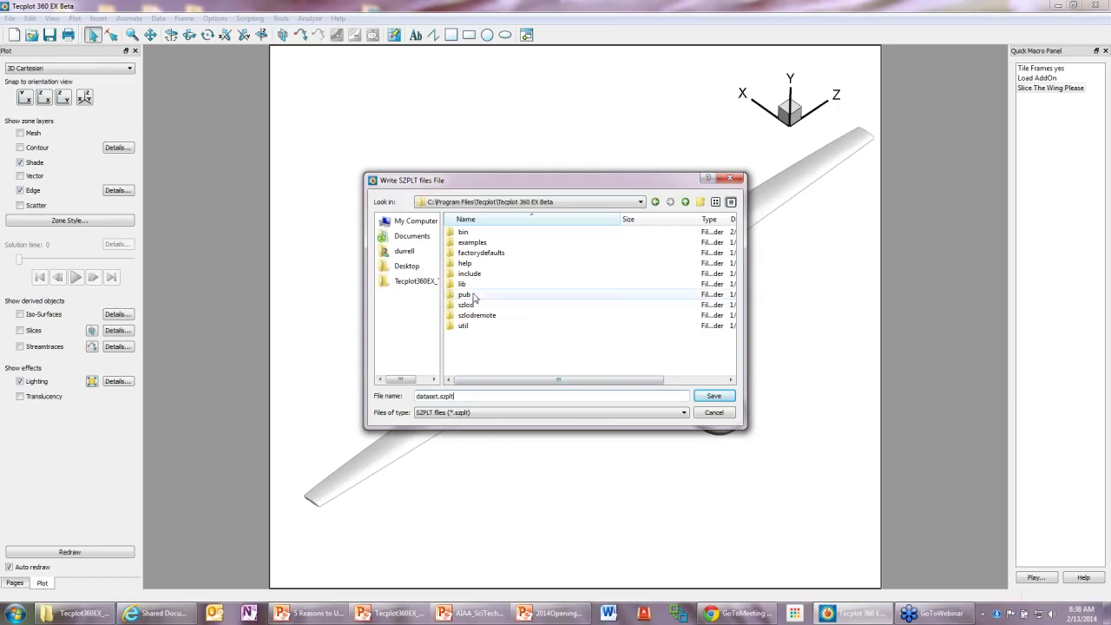
click(415, 266)
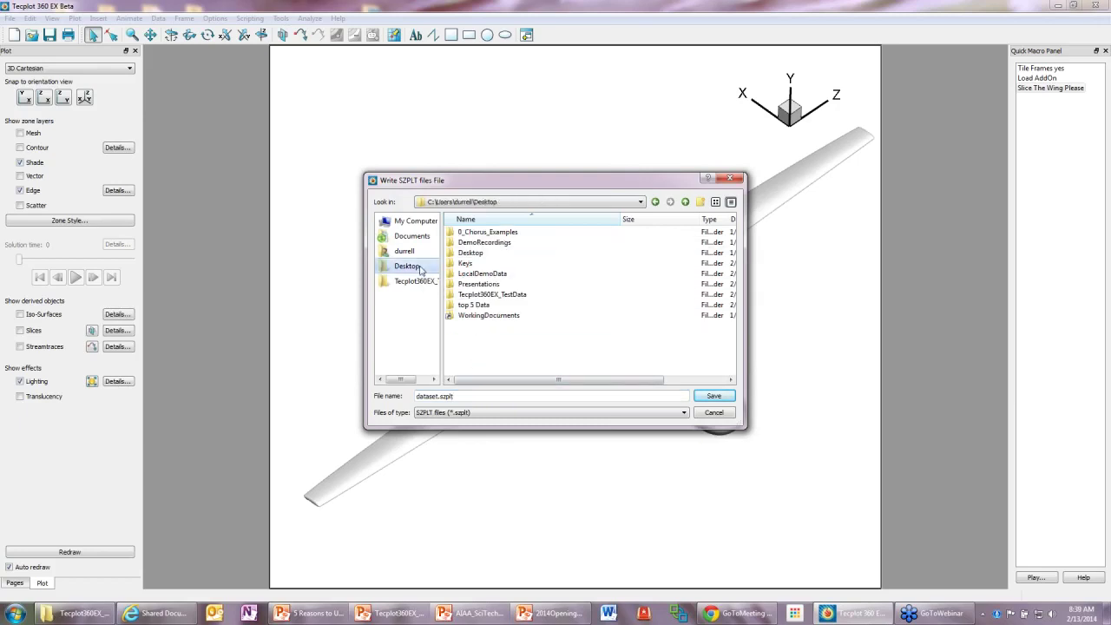
double_click(480, 305)
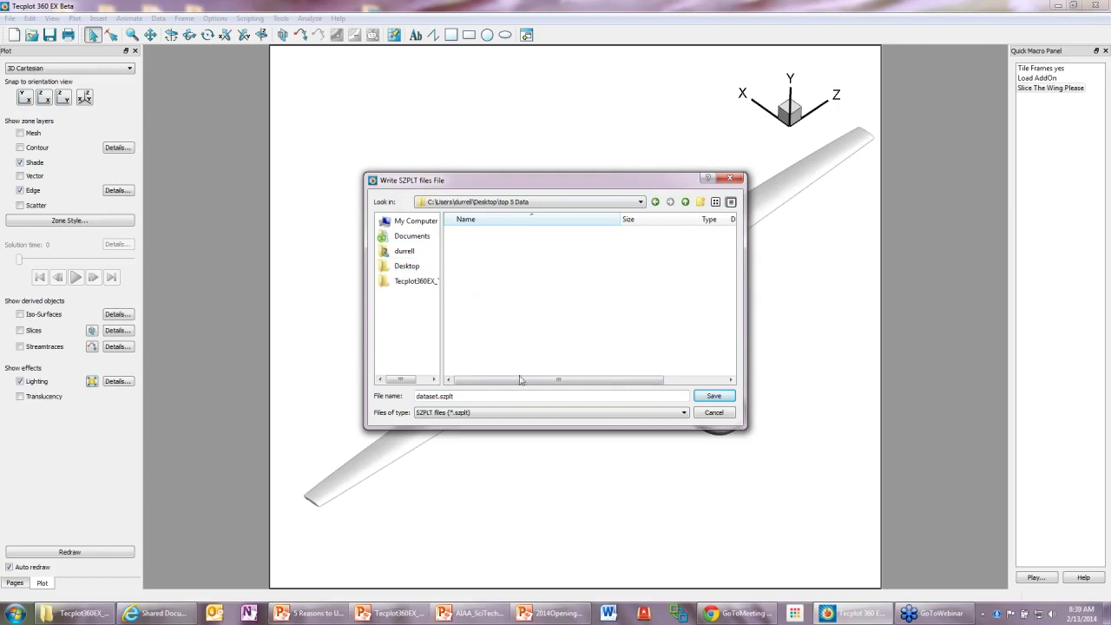
click(700, 203)
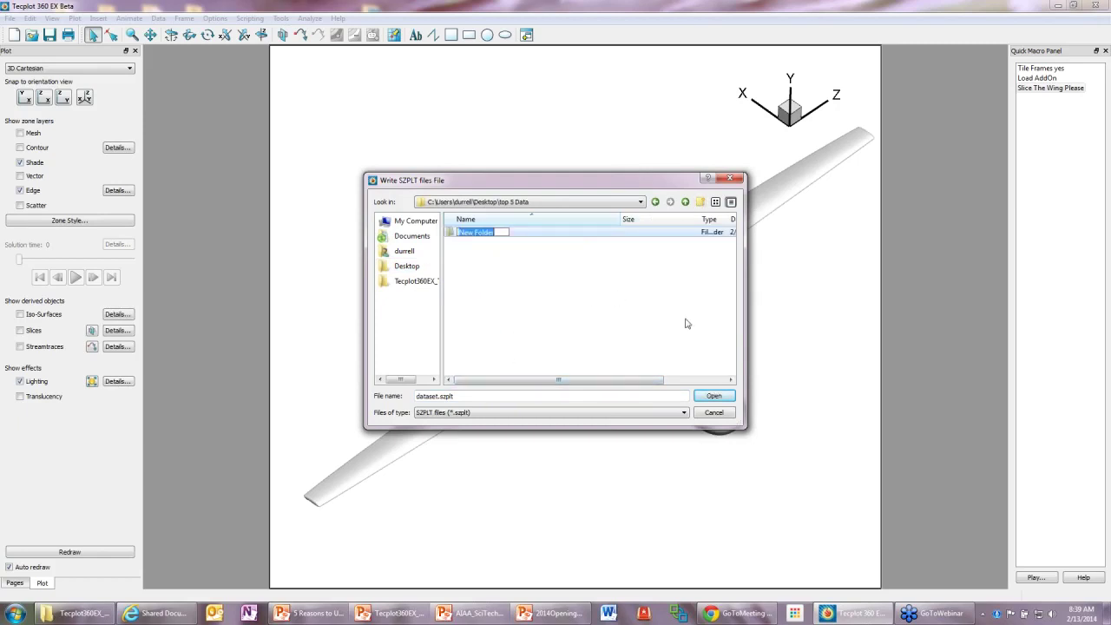
text(SZData)
key(Return)
double_click(479, 231)
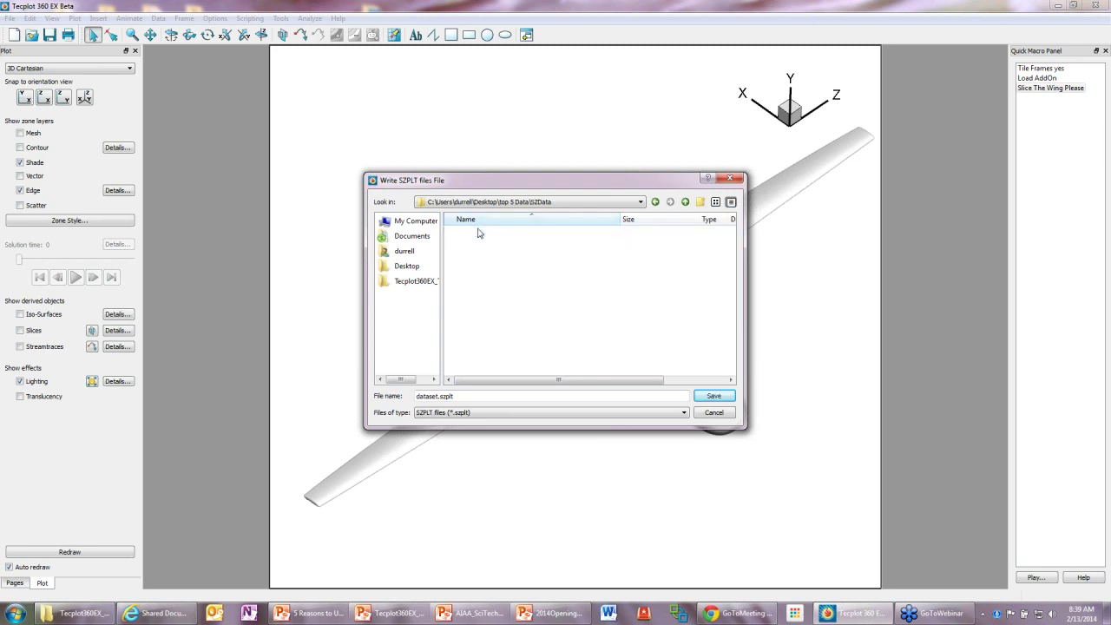
Name the export file HighSpeed.szplt and save it in the SZData folder.
double_click(439, 397)
text(HighSpee)
click(720, 396)
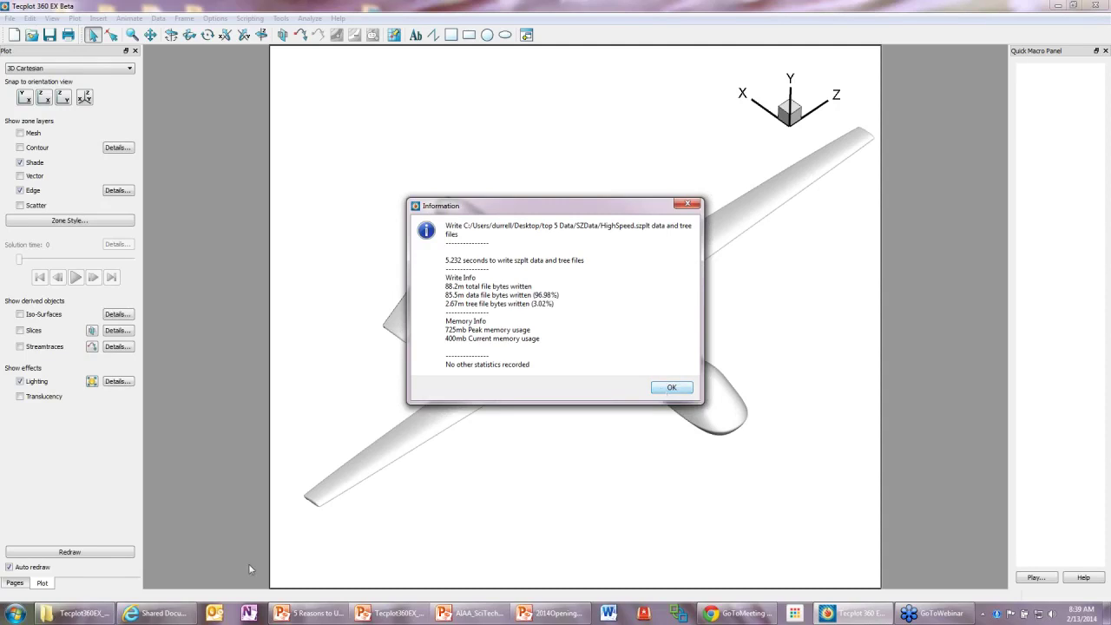
Switch to Windows Explorer, dock the Tecplot360EX_TestData window to half of the screen, and move the export report clear of it.
right_click(91, 620)
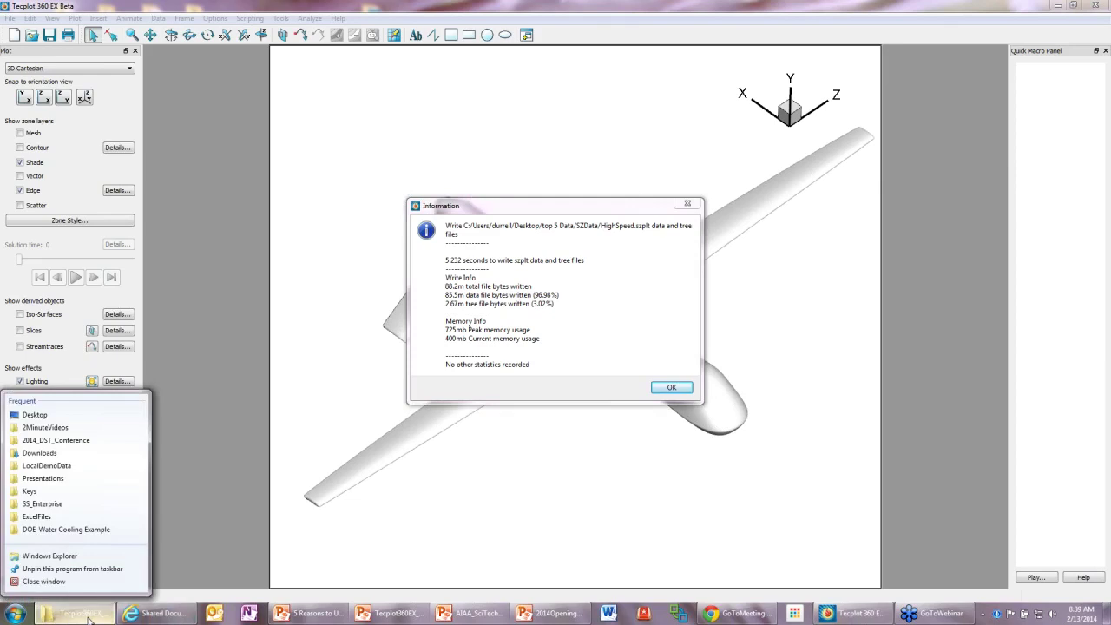
click(49, 556)
drag(501, 43, 835, 114)
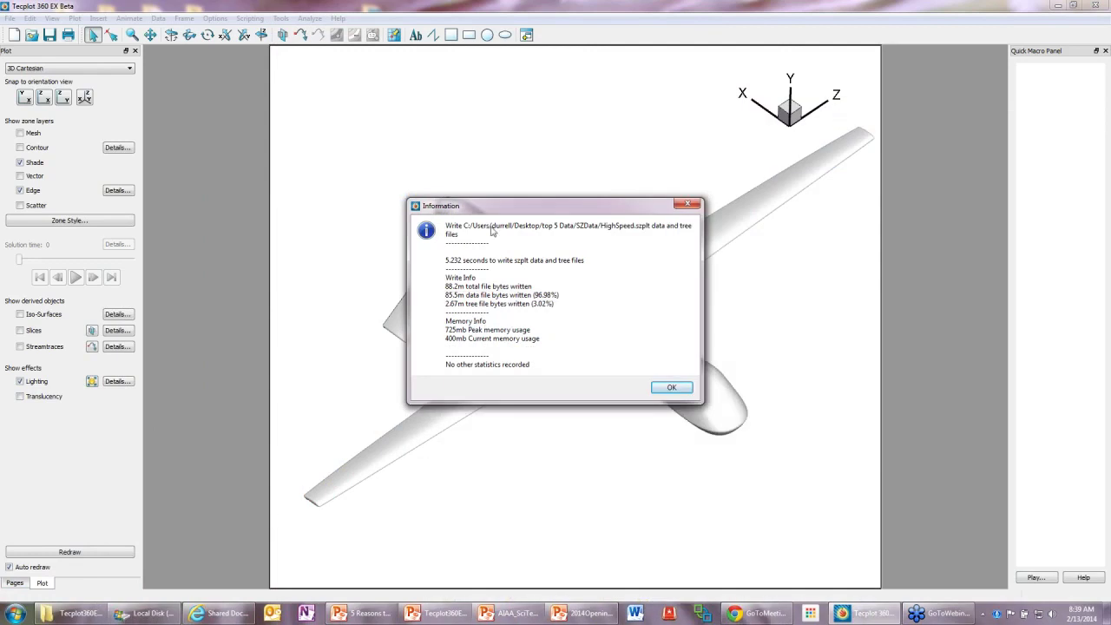
click(69, 613)
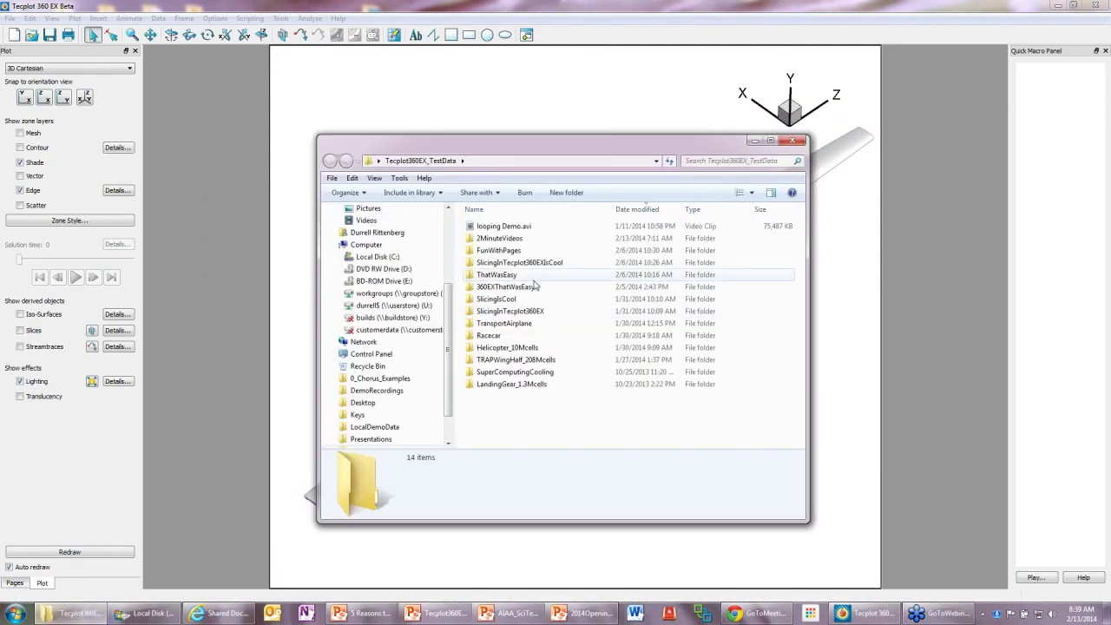
key(super+Right)
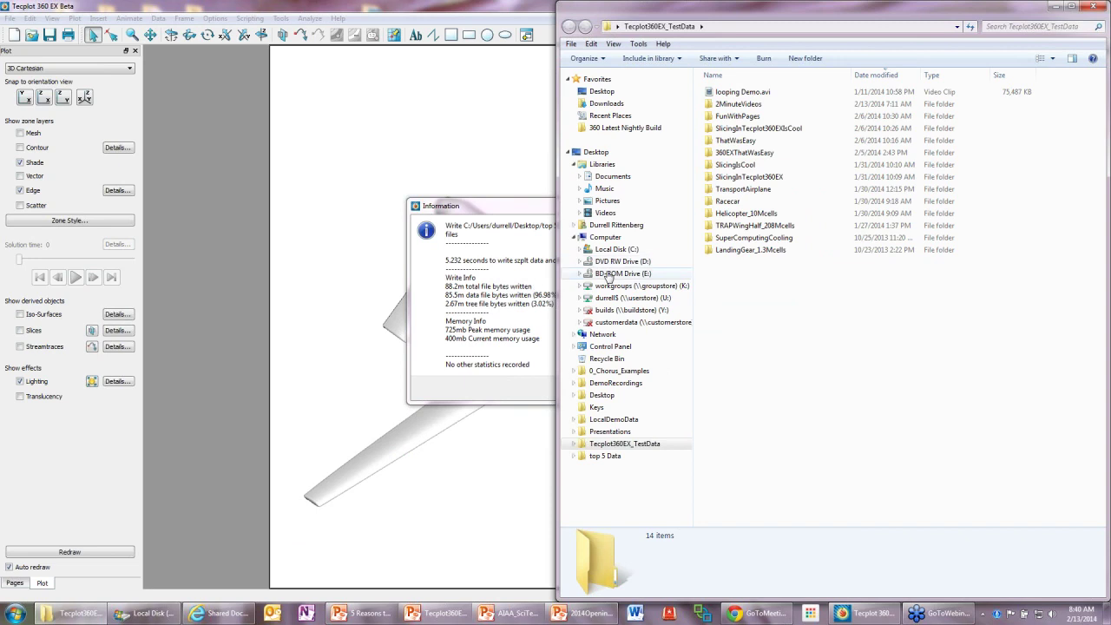
click(532, 213)
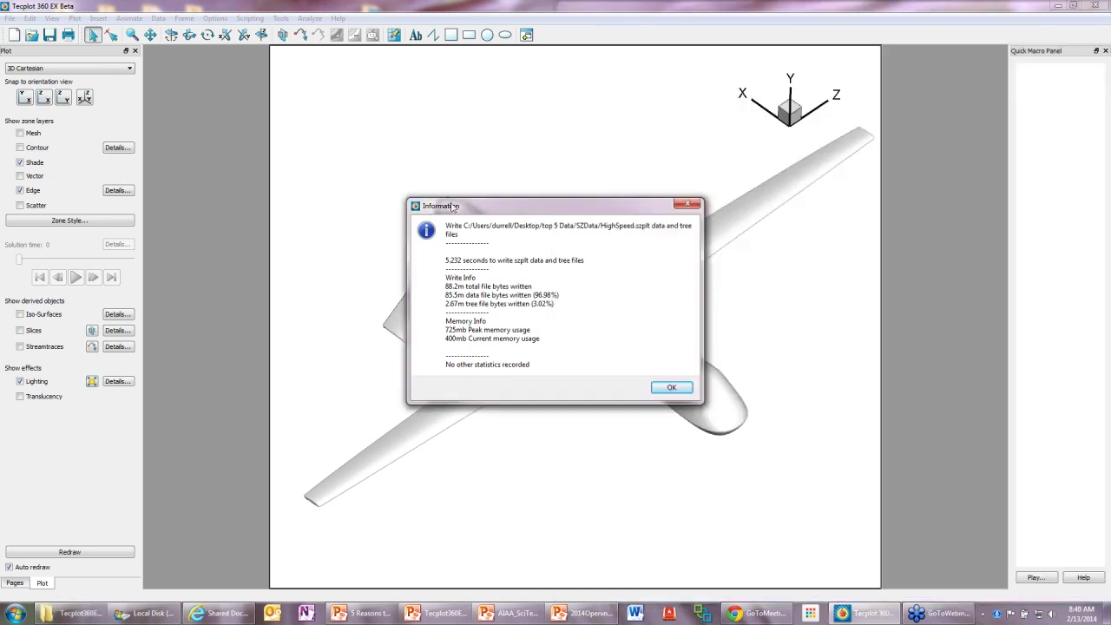
drag(490, 211, 281, 207)
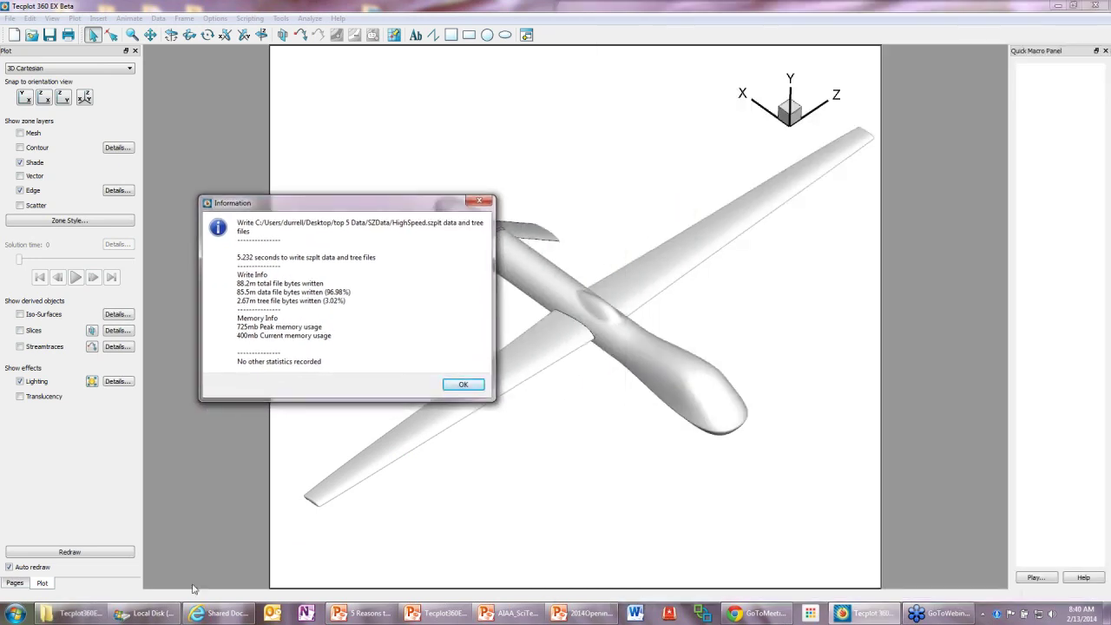
Check the SZData folder's size in its properties within Desktop\top 5 Data, and open the folder to examine its exported files.
click(87, 613)
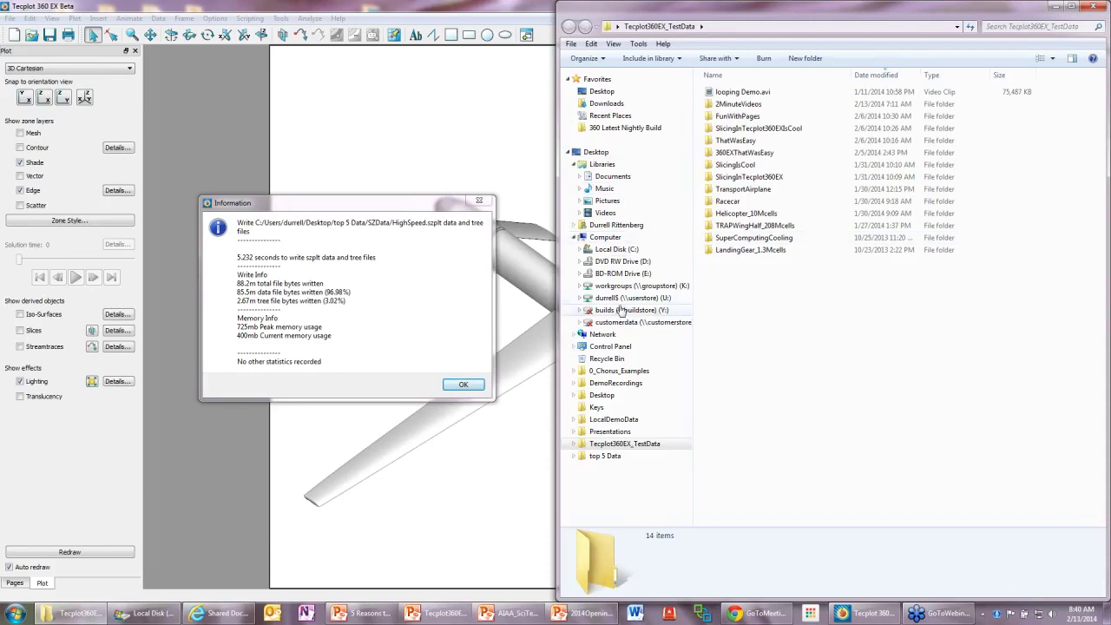
click(595, 152)
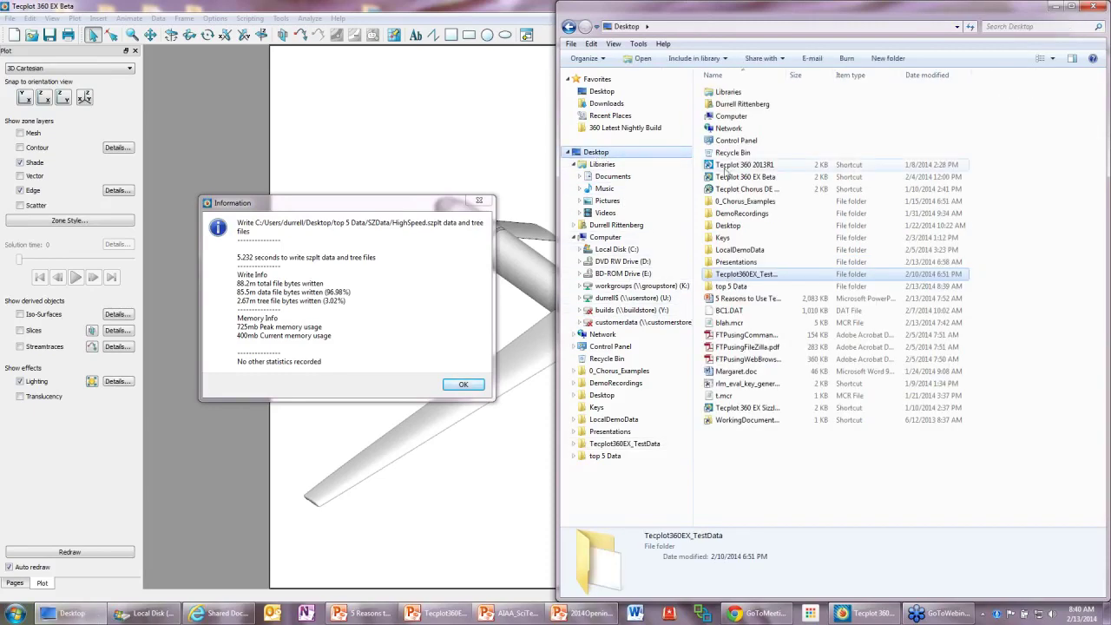
double_click(745, 287)
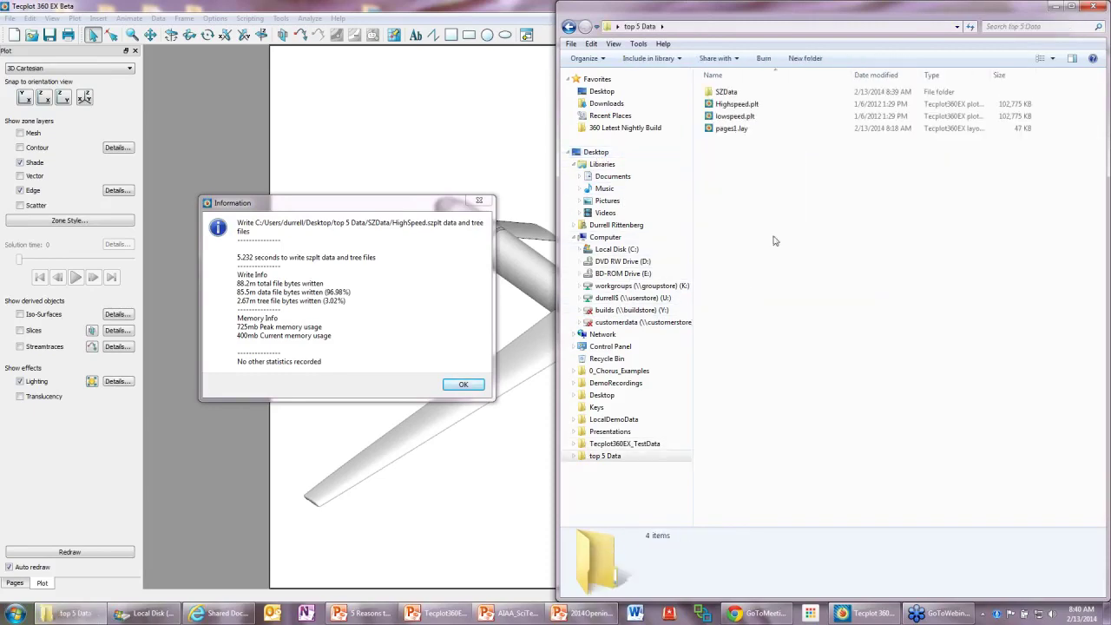
right_click(734, 92)
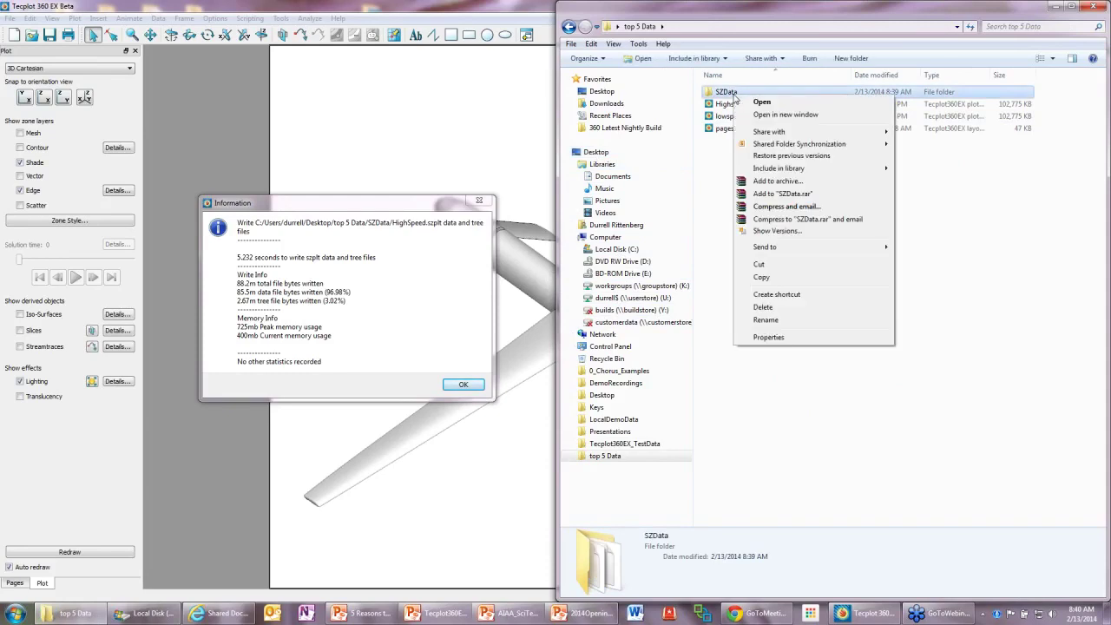
click(773, 337)
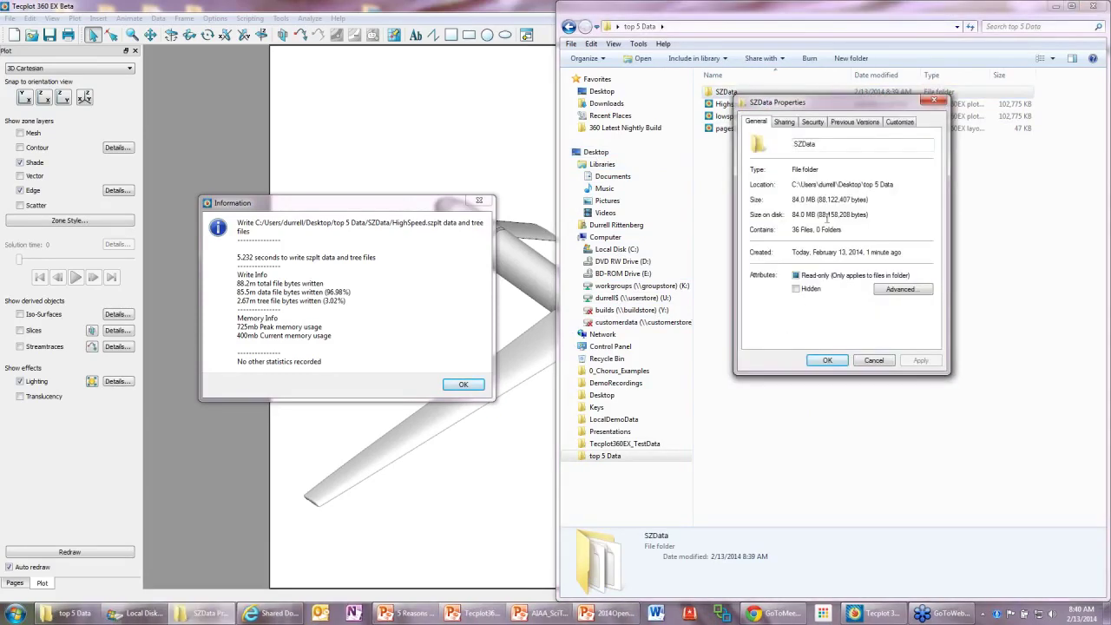
click(933, 100)
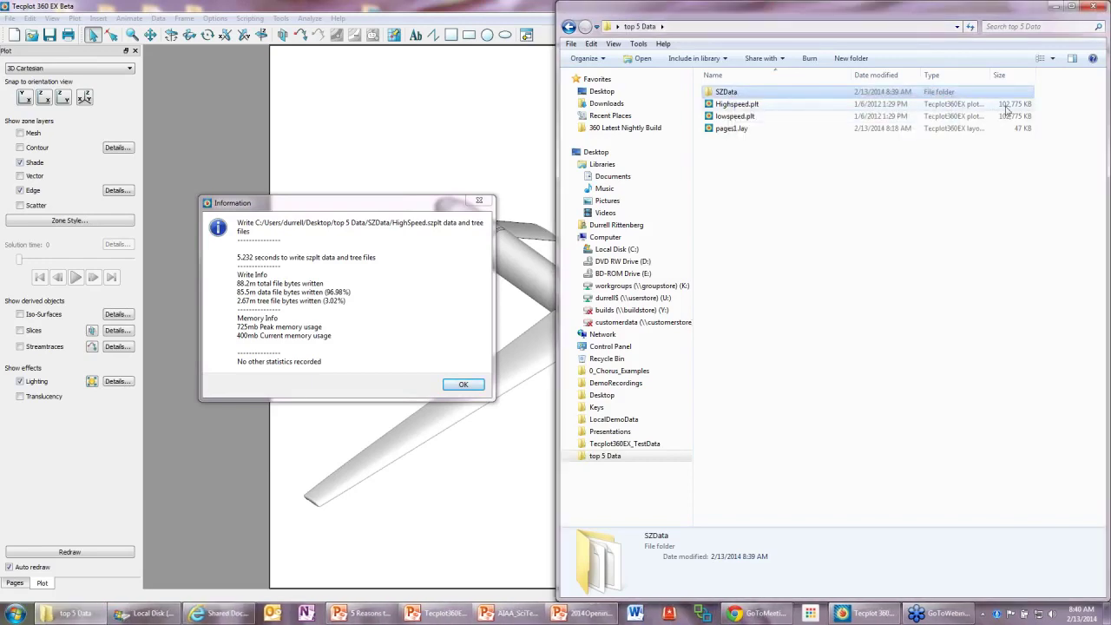
double_click(734, 94)
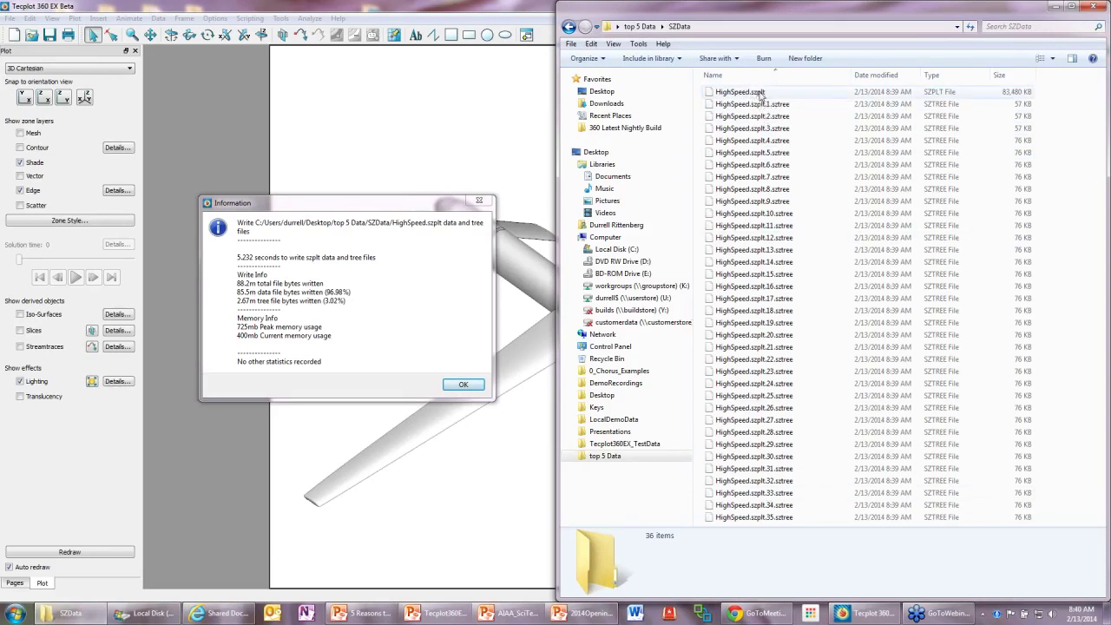
mouse_move(753, 97)
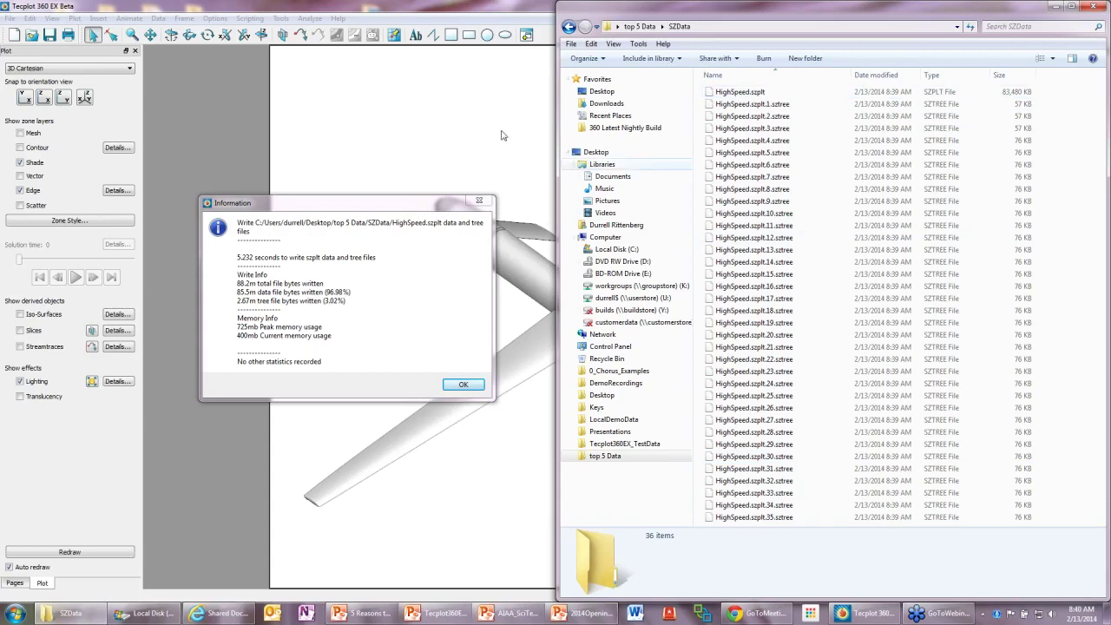
Dismiss the export report in Tecplot 360 EX and start a new blank layout.
click(469, 381)
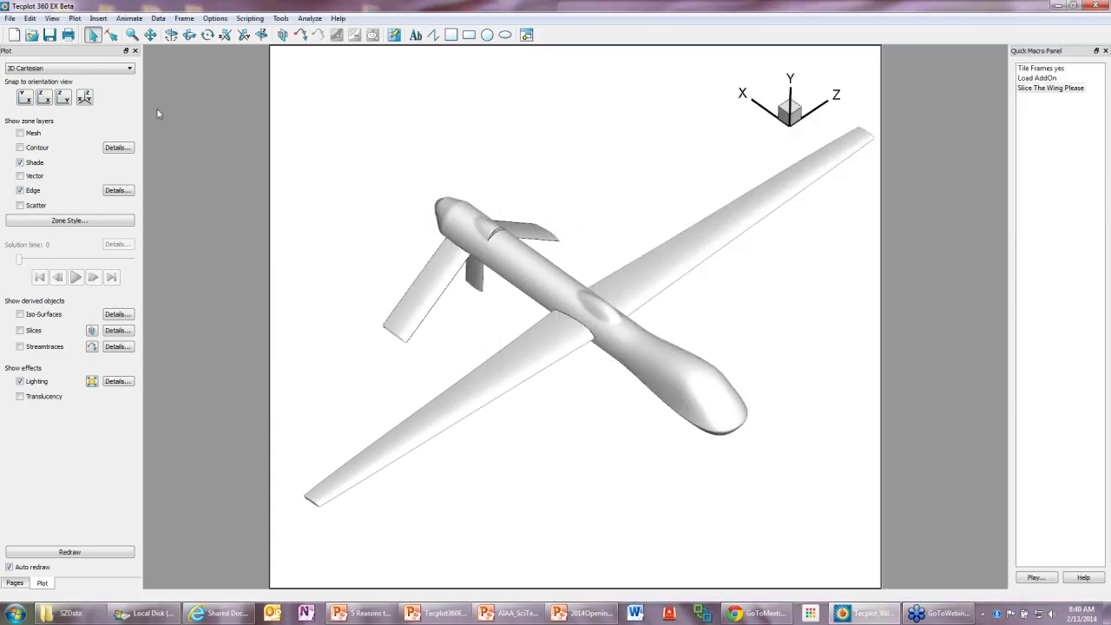
click(14, 34)
click(594, 319)
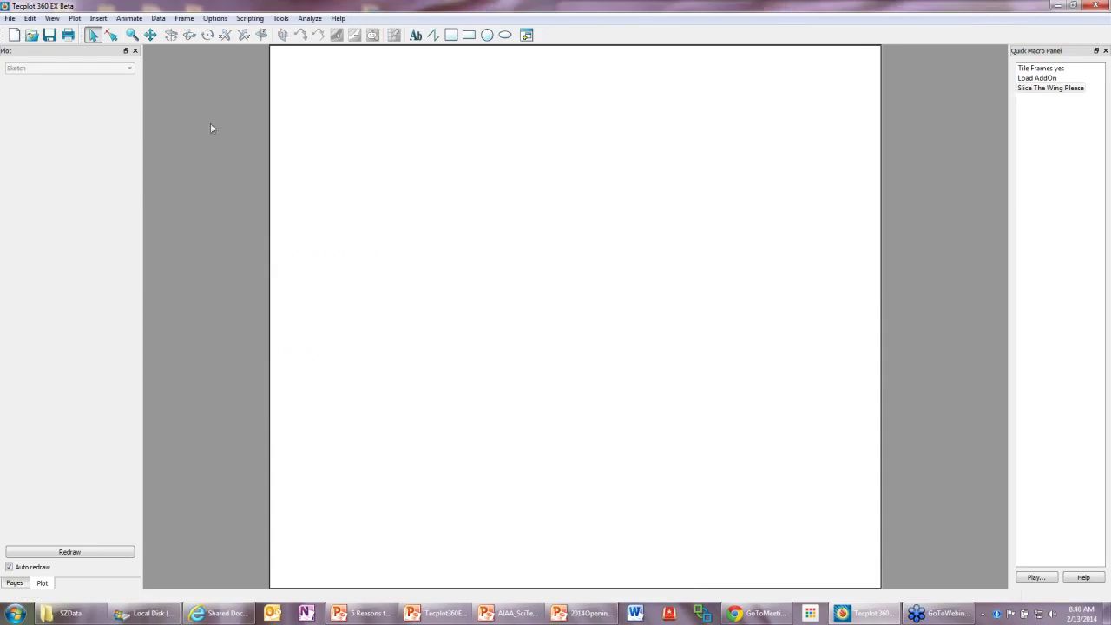
Load HighSpeed.szplt from the SZData folder with the Tecplot Subzone Data Loader as a 3D plot with no preset style.
click(31, 35)
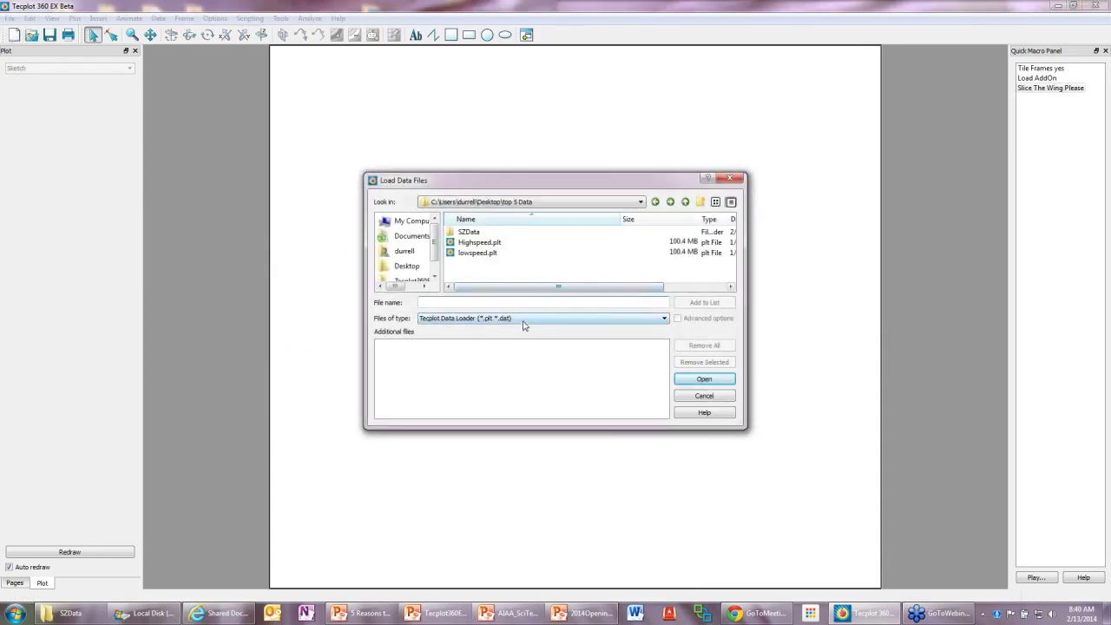
click(520, 319)
click(512, 343)
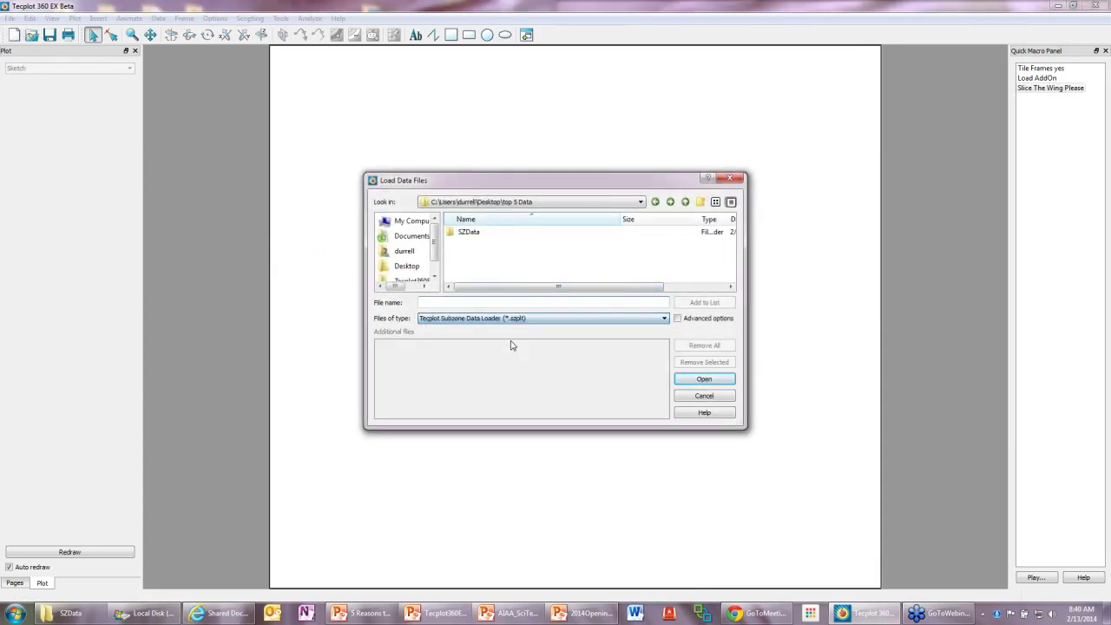
double_click(508, 234)
click(495, 235)
click(700, 380)
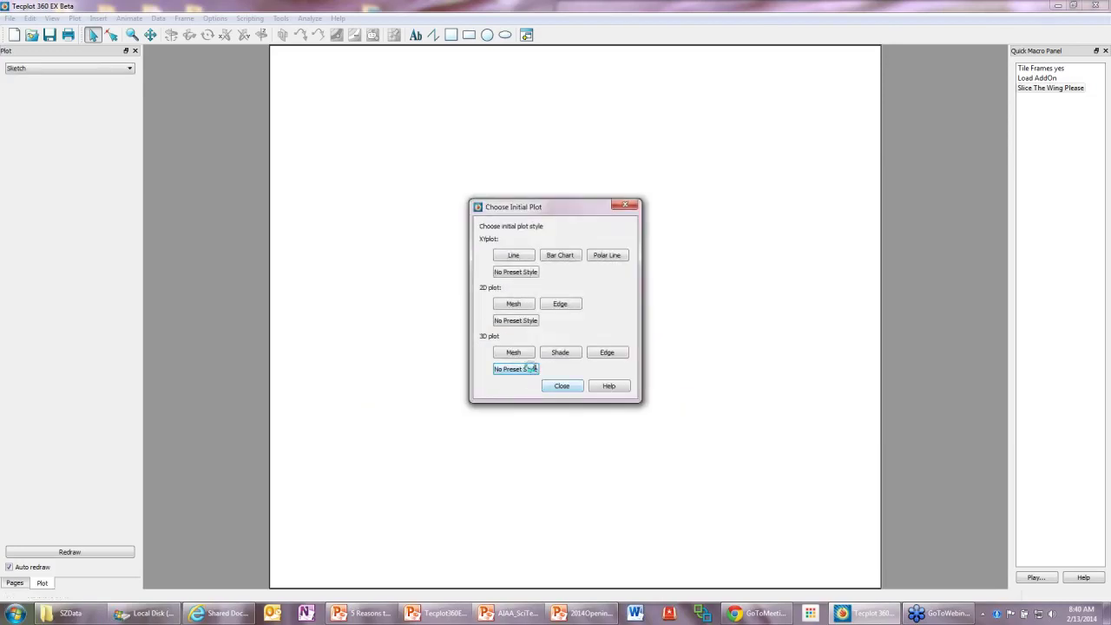
click(518, 370)
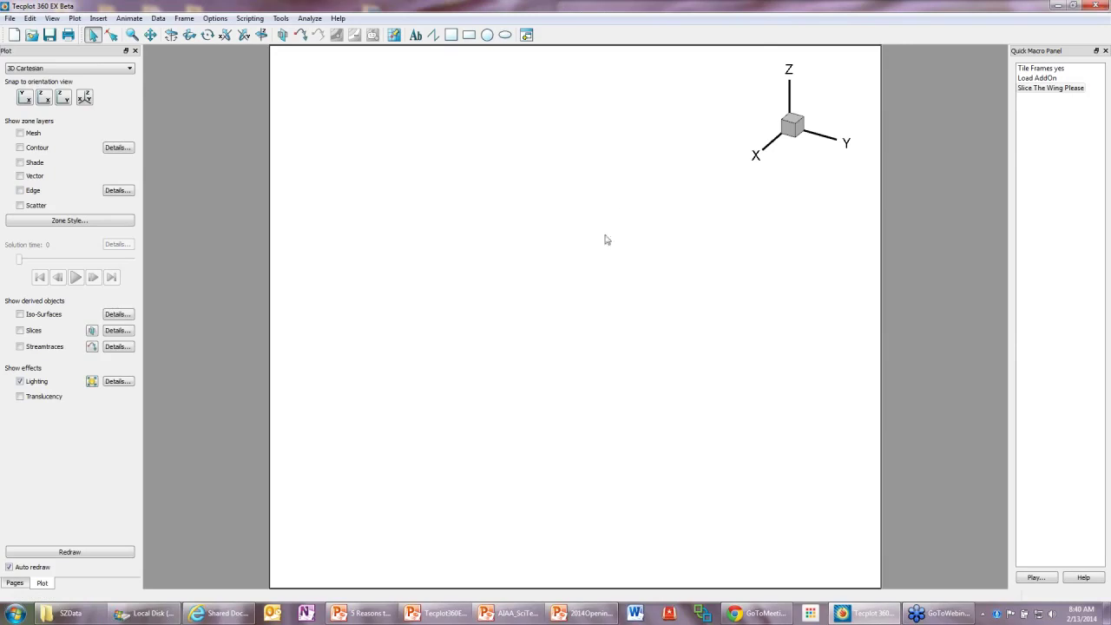
Select the zones down to tail-right in the Zone Style settings and turn on the Shade layer for the aircraft.
middle_drag(631, 413, 538, 377)
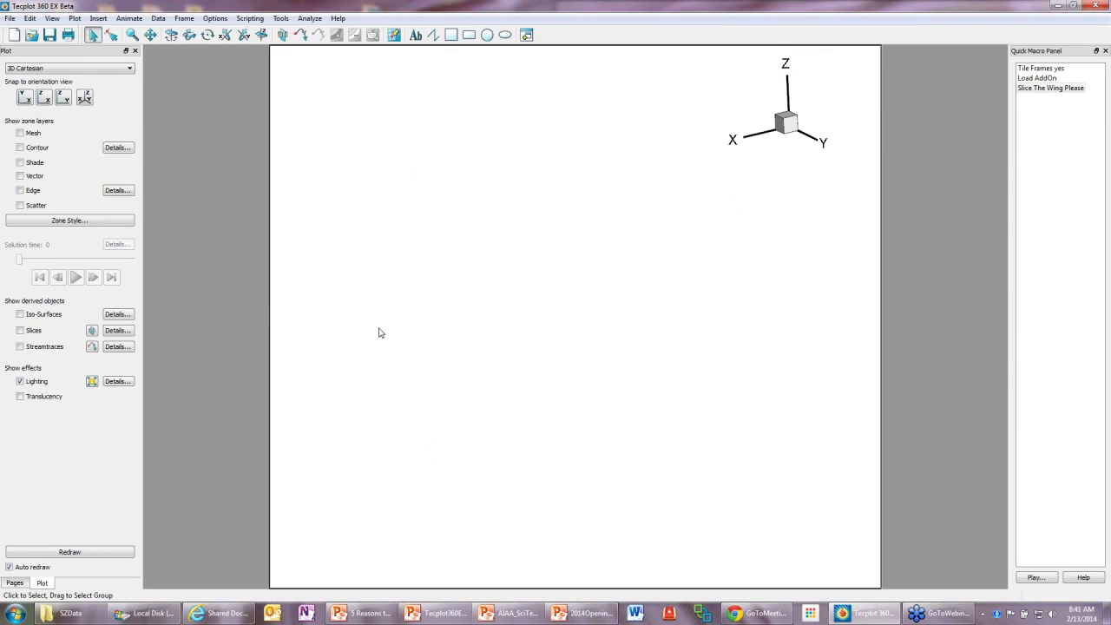
click(52, 221)
mouse_move(435, 305)
mouse_down()
mouse_move(438, 335)
mouse_move(440, 313)
mouse_up()
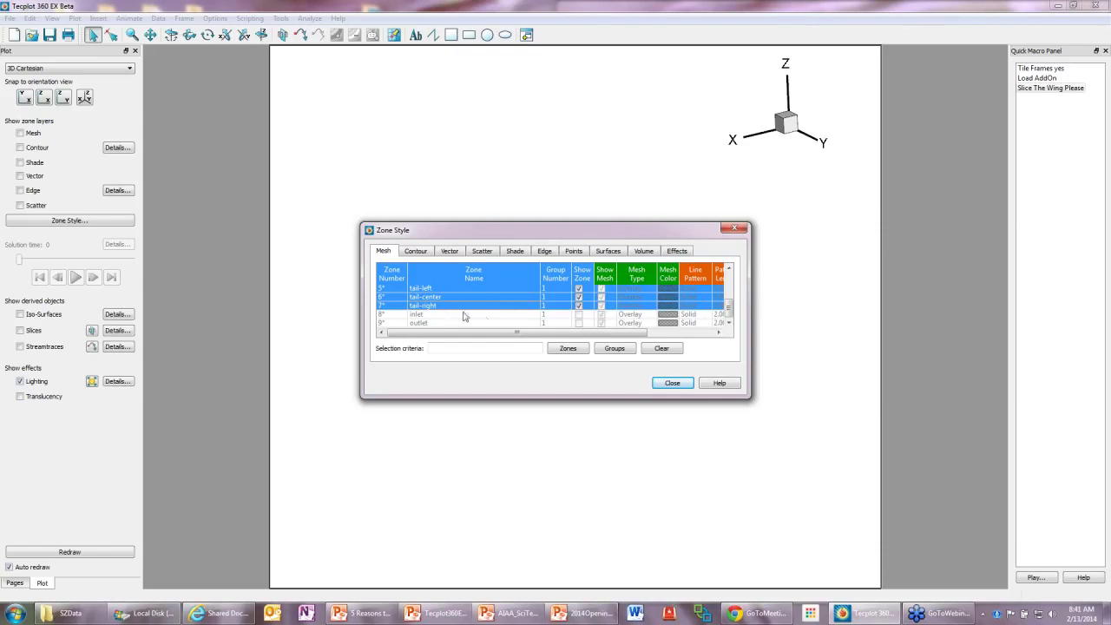
click(20, 162)
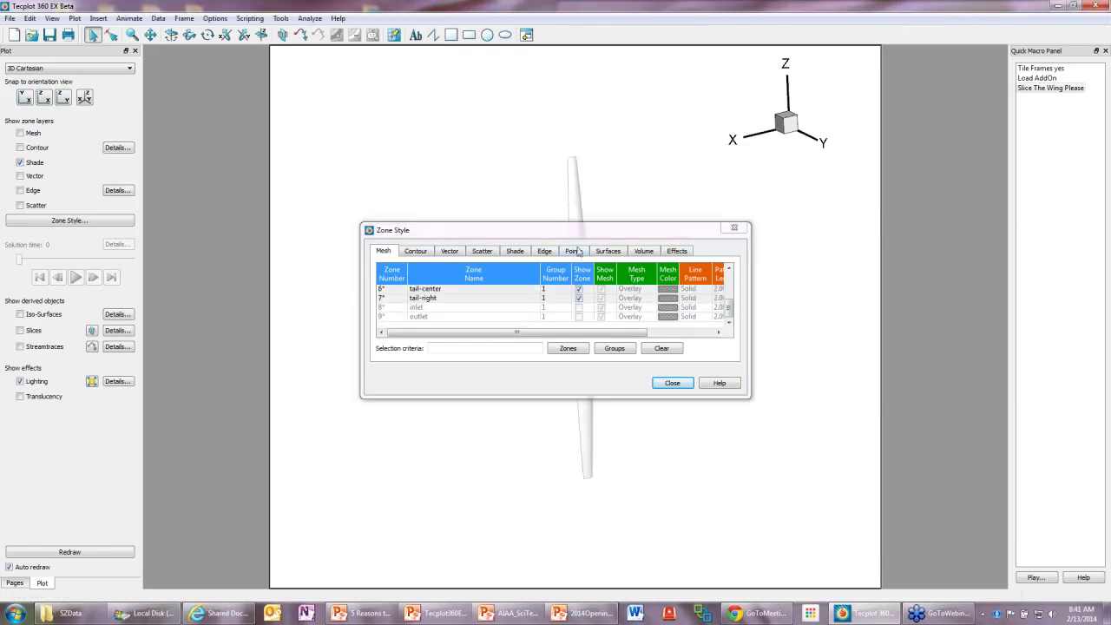
Place a slice through the aircraft and reposition it as a Z-plane slice across the near wing.
drag(645, 232, 916, 342)
ctrl+right_drag(605, 409, 546, 319)
ctrl+right_drag(546, 362, 437, 341)
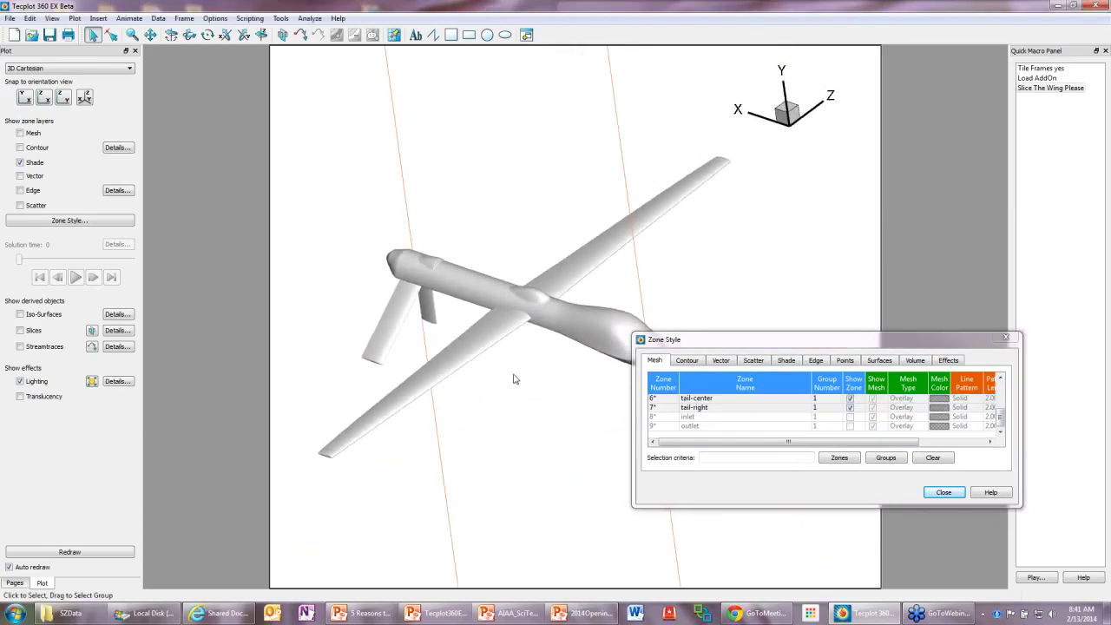
scroll(560, 336, down, 3)
ctrl+right_drag(585, 306, 709, 206)
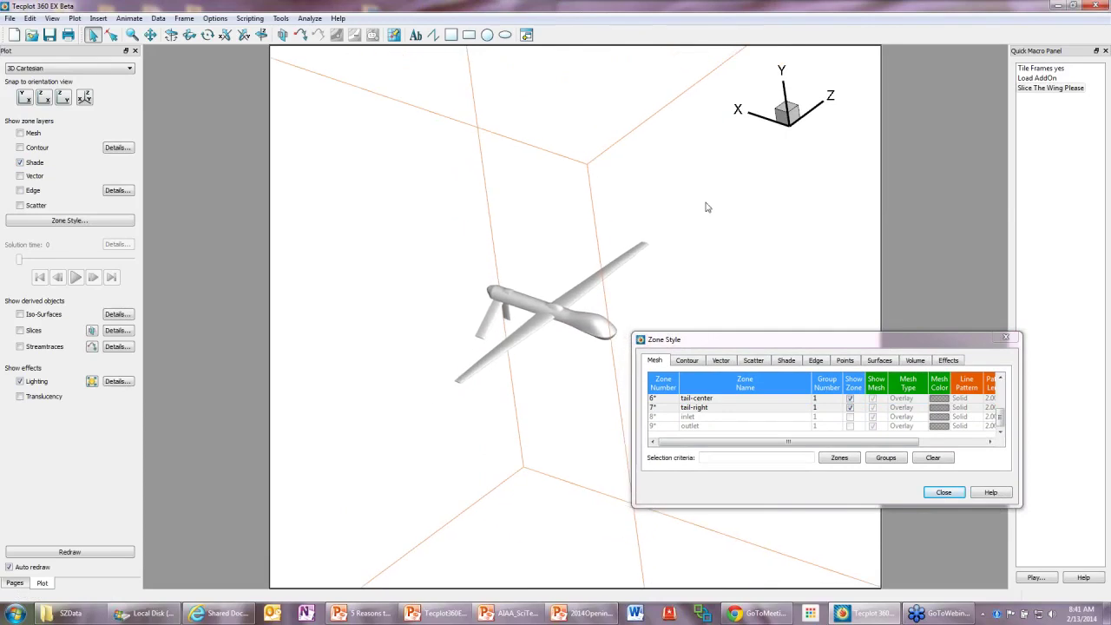
ctrl+right_drag(451, 303, 641, 192)
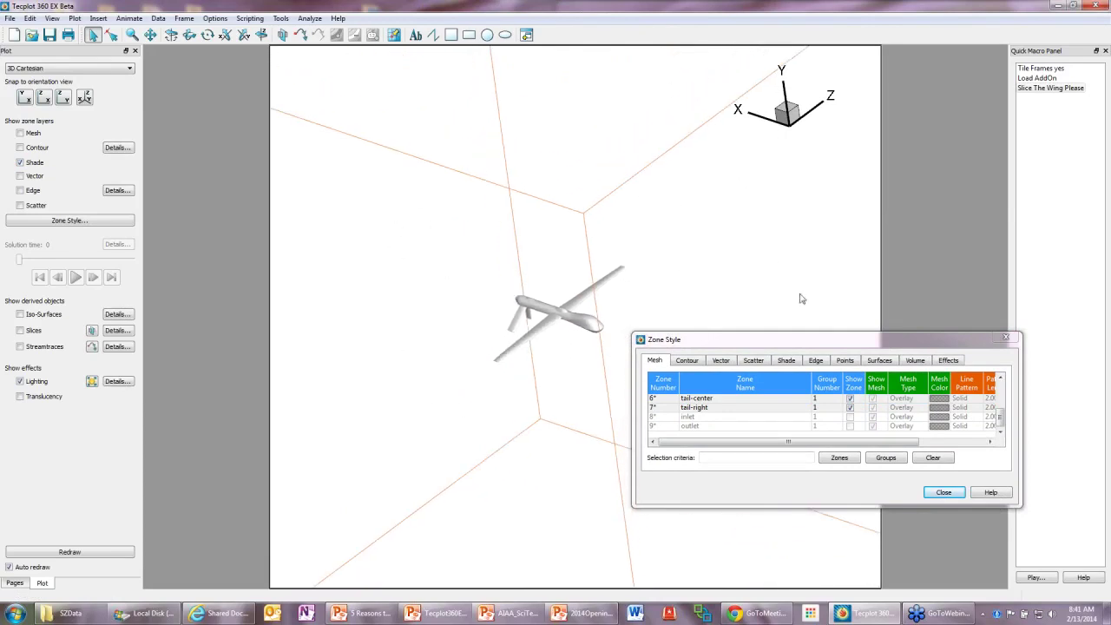
ctrl+right_drag(563, 342, 655, 157)
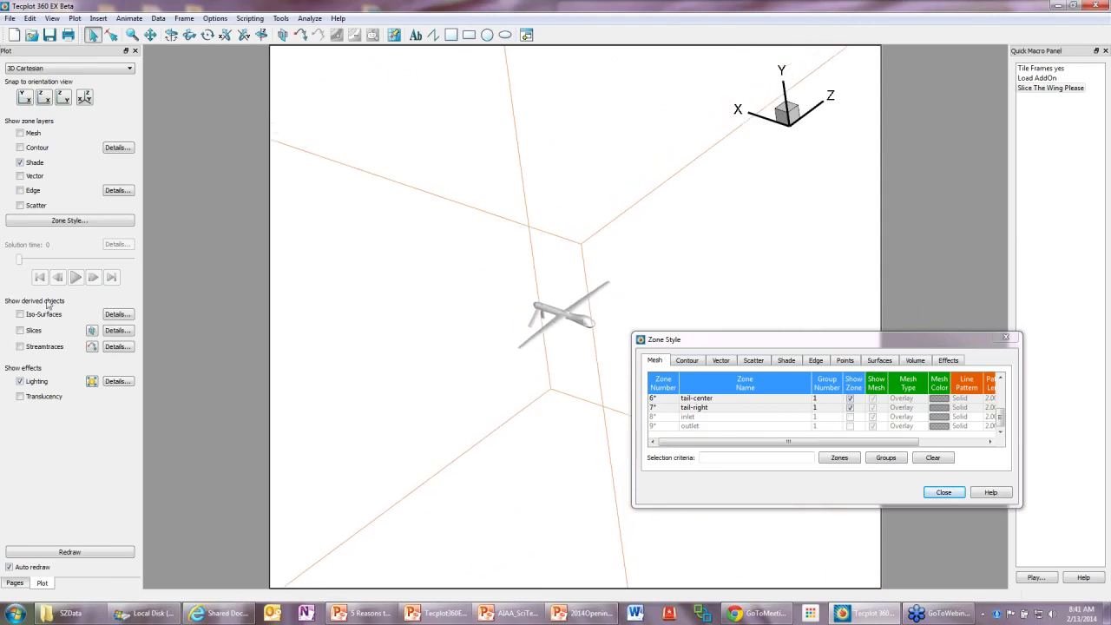
click(91, 332)
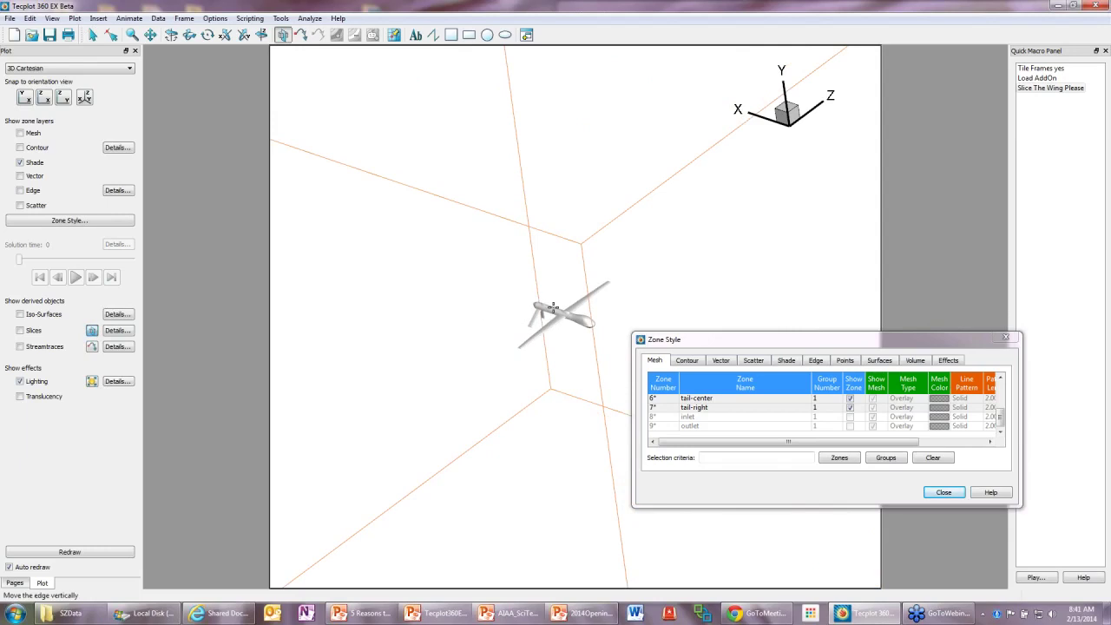
click(552, 309)
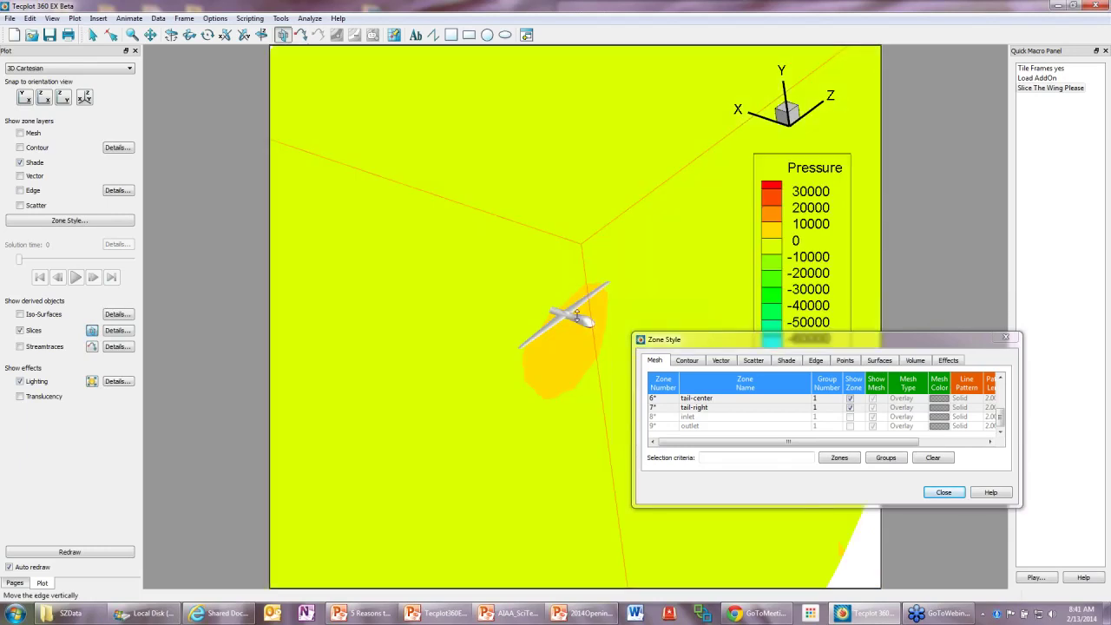
mouse_move(577, 316)
mouse_down()
mouse_move(553, 314)
mouse_move(542, 340)
mouse_move(598, 309)
mouse_move(570, 302)
mouse_up()
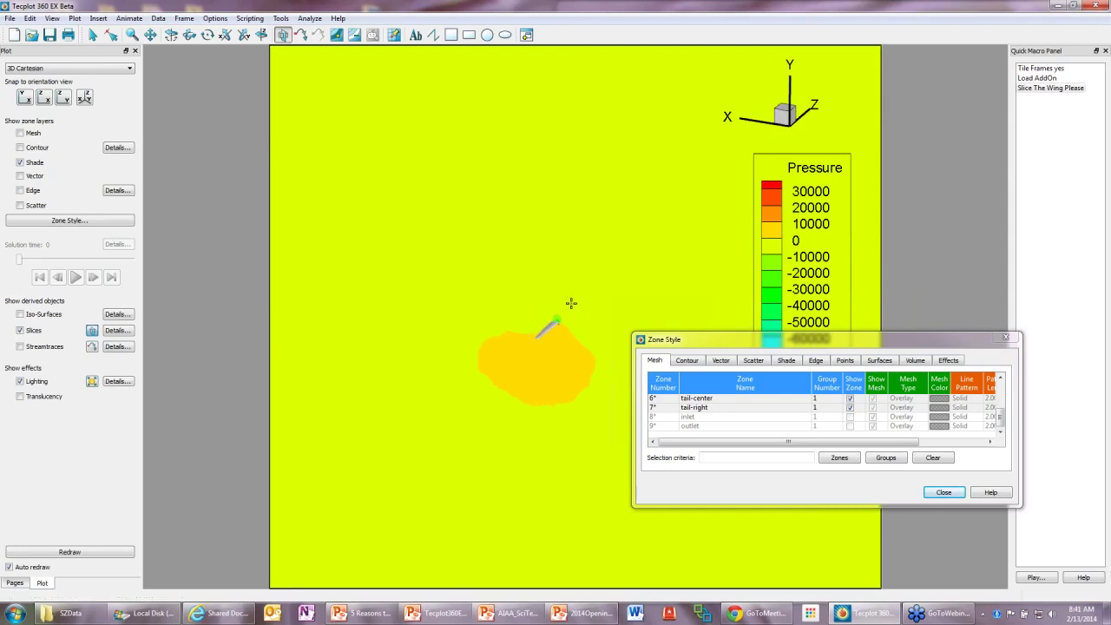
Make the slice translucent in its slice details so the aircraft shows through it.
double_click(570, 303)
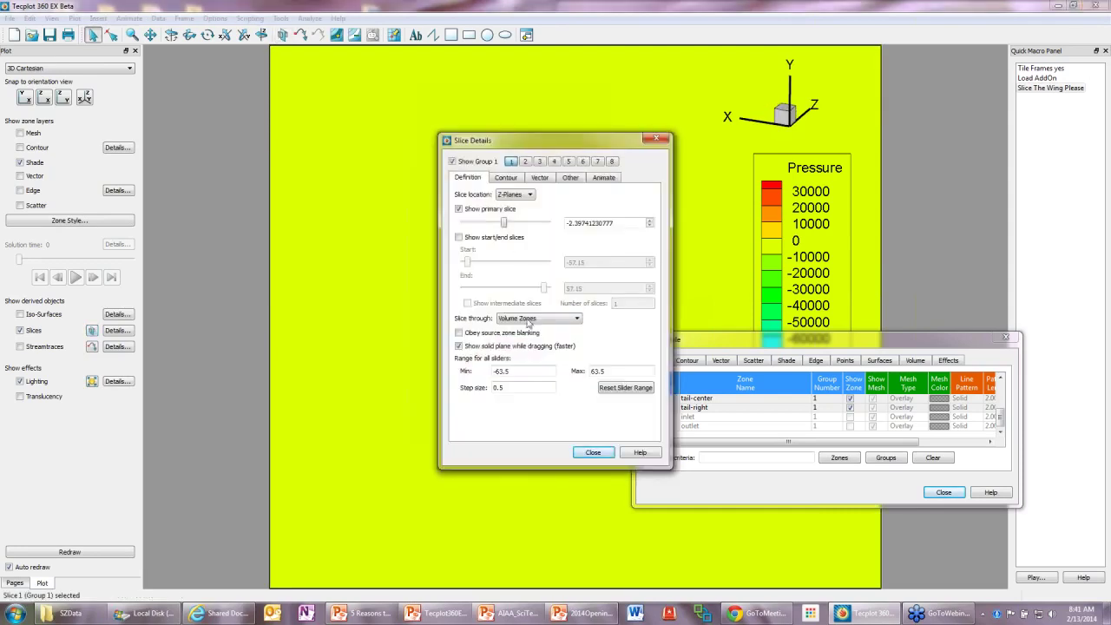
click(514, 179)
click(501, 300)
click(633, 296)
click(632, 296)
click(592, 452)
middle_drag(495, 393, 533, 399)
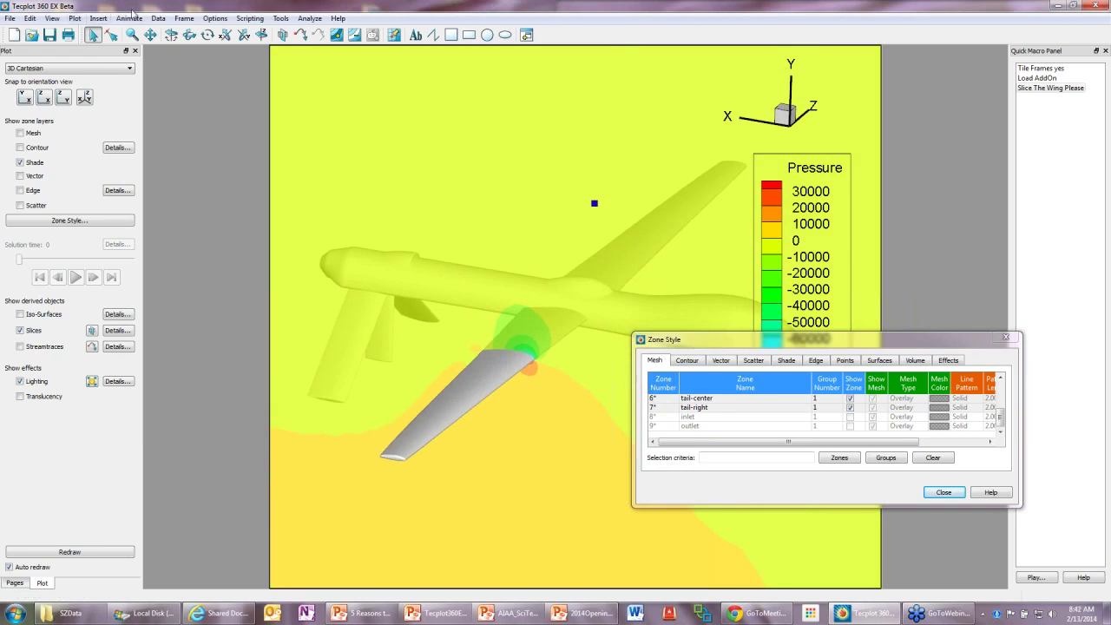
Save the current frame style as sliceInz.sty in the SZData folder inside top 5 Data.
click(183, 18)
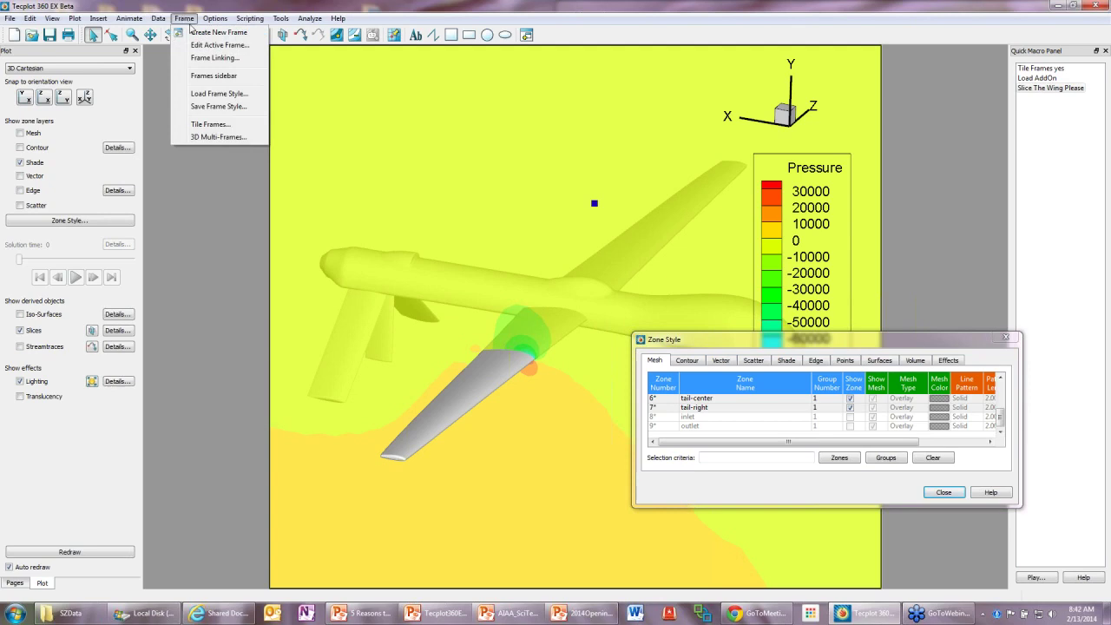
click(222, 106)
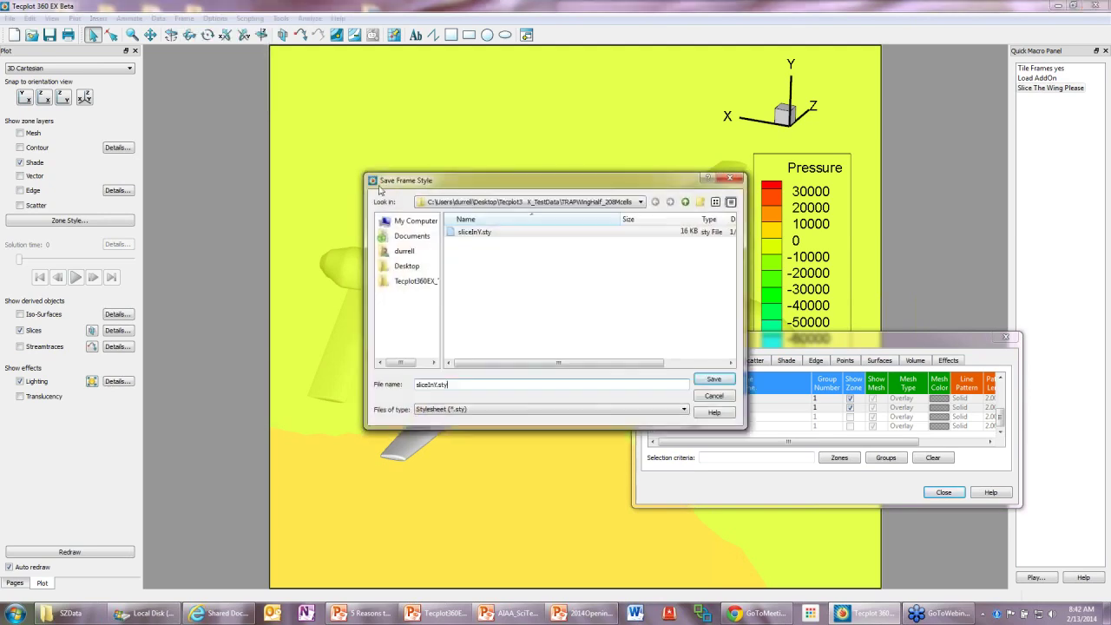
click(404, 250)
click(406, 265)
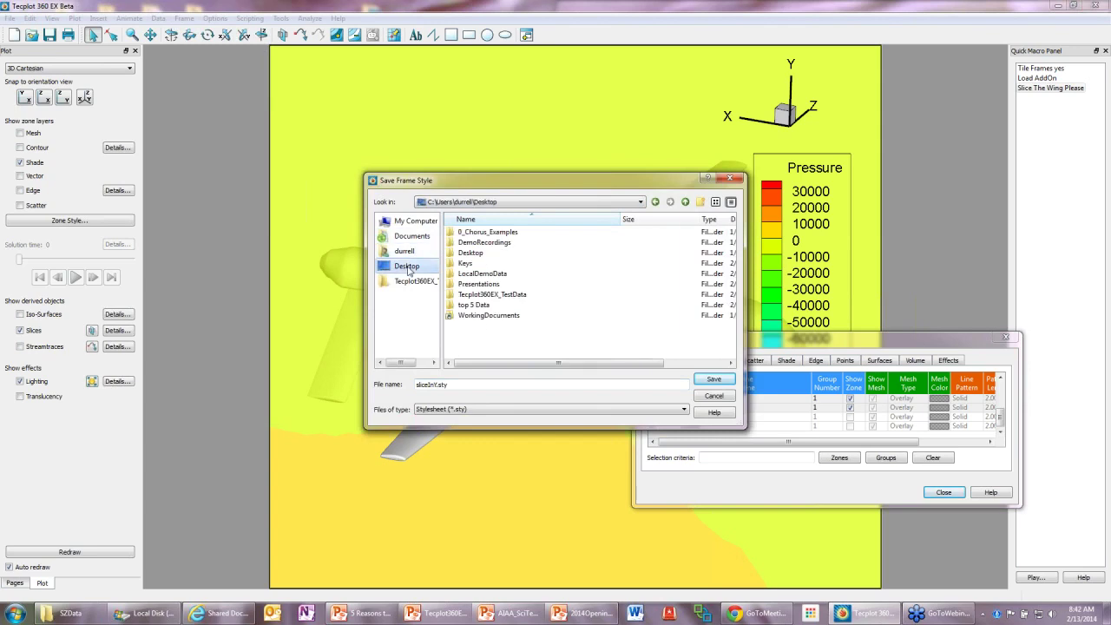
double_click(474, 305)
double_click(486, 234)
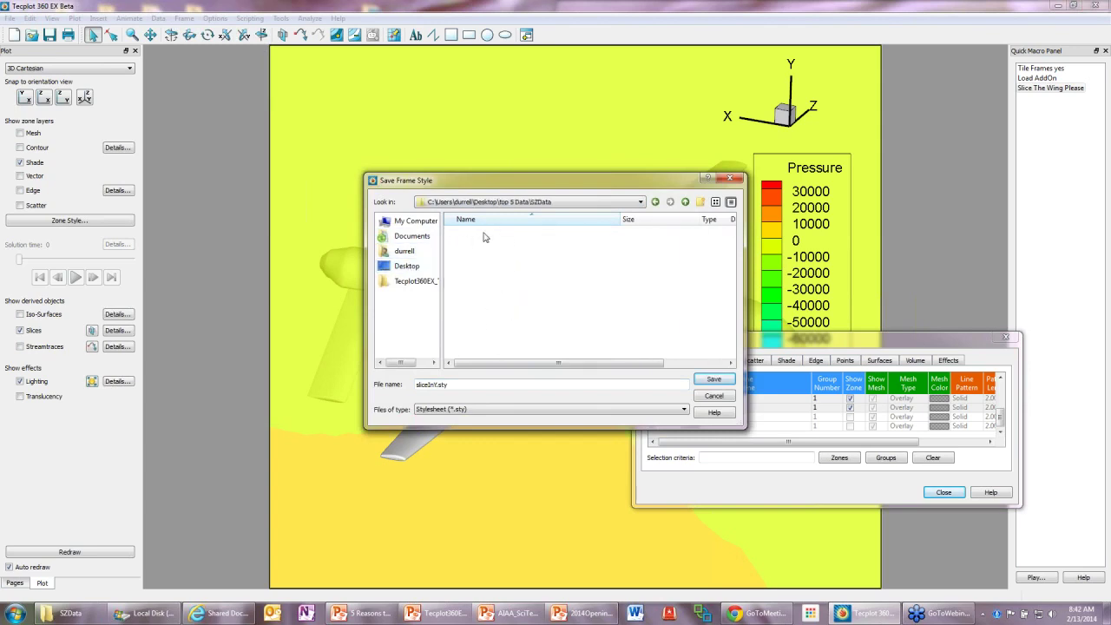
click(499, 384)
click(713, 379)
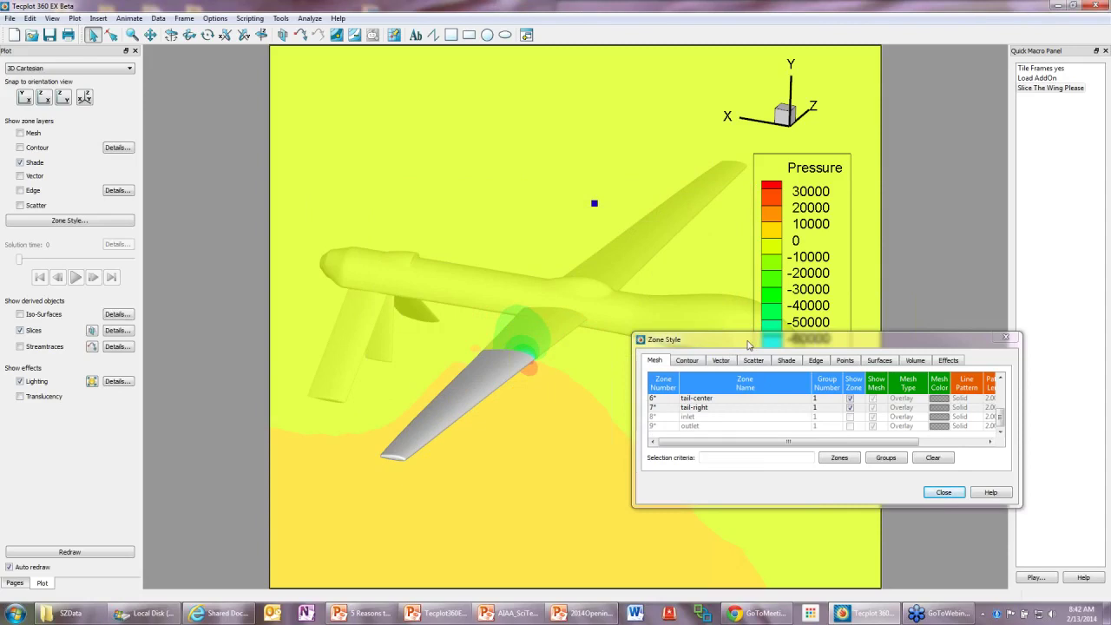
Save the layout as AirplaneSZLSlice.lay in the top 5 Data folder with linked data.
click(49, 34)
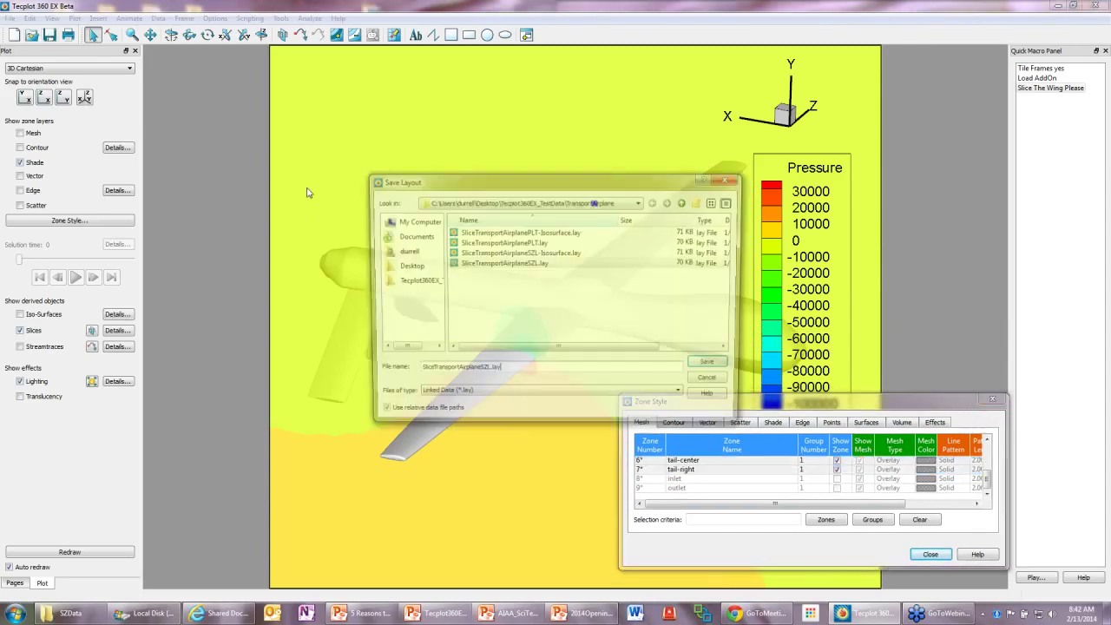
click(407, 265)
double_click(487, 306)
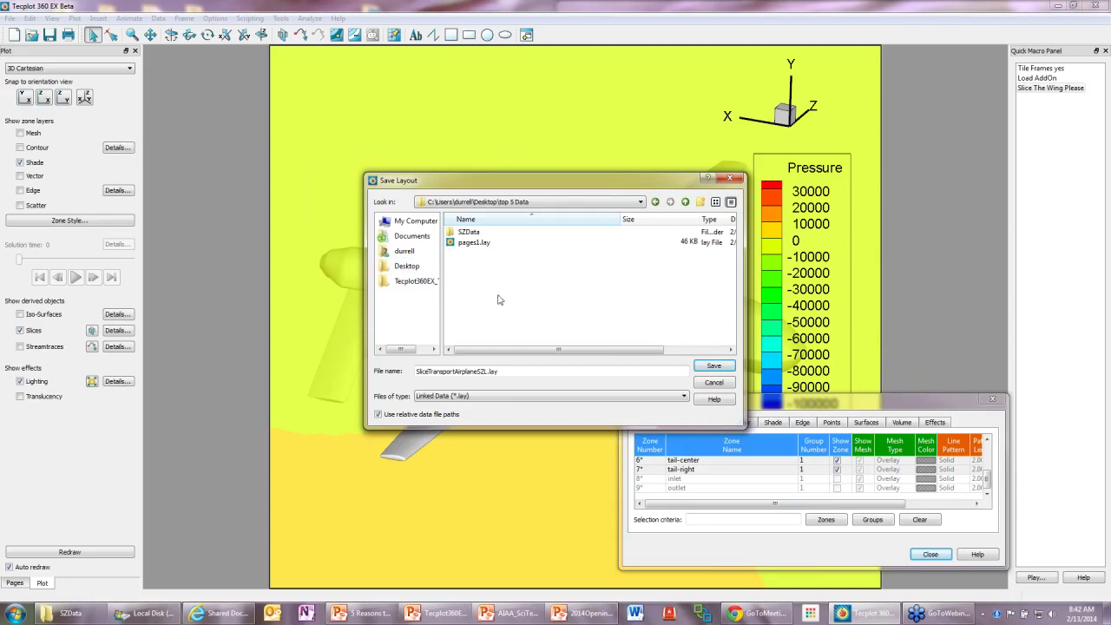
double_click(474, 232)
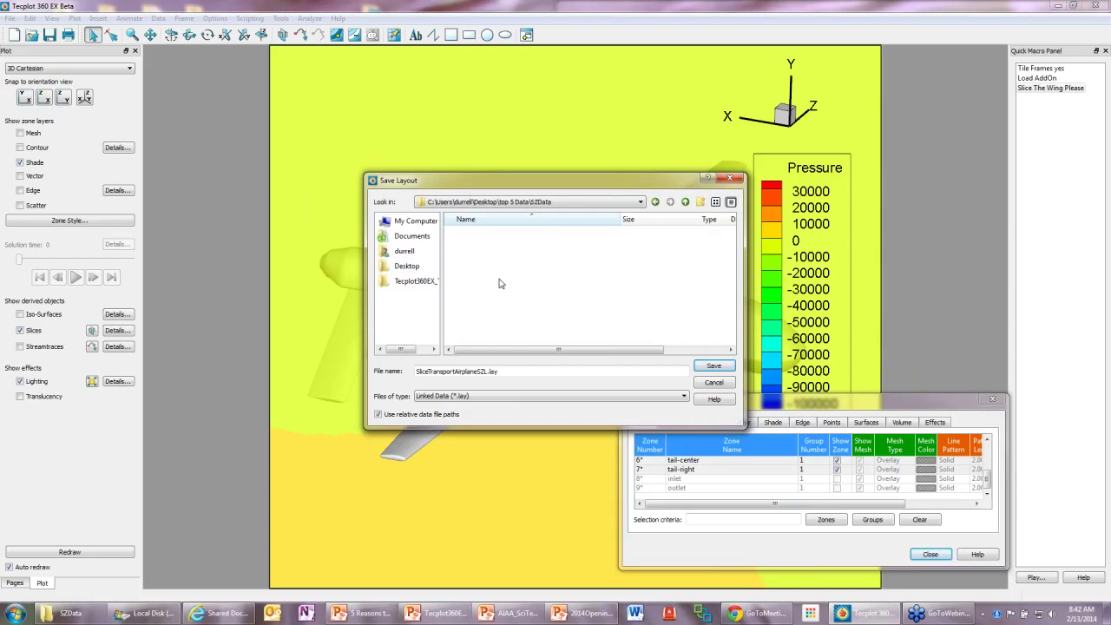
click(684, 202)
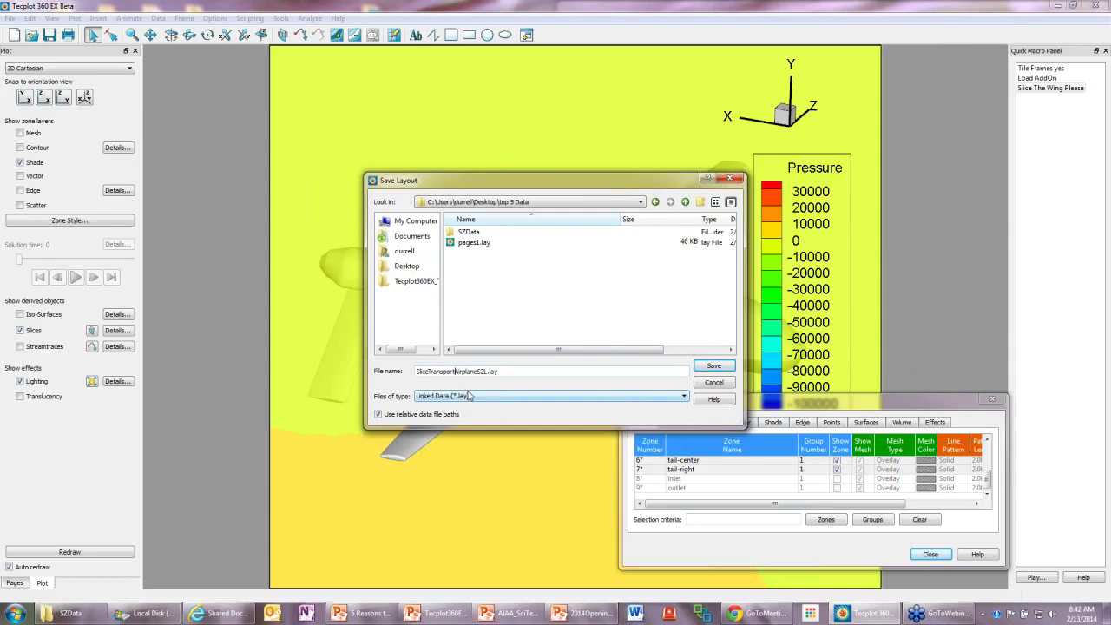
key(shift+Home)
key(BackSpace)
text(Slice)
click(722, 368)
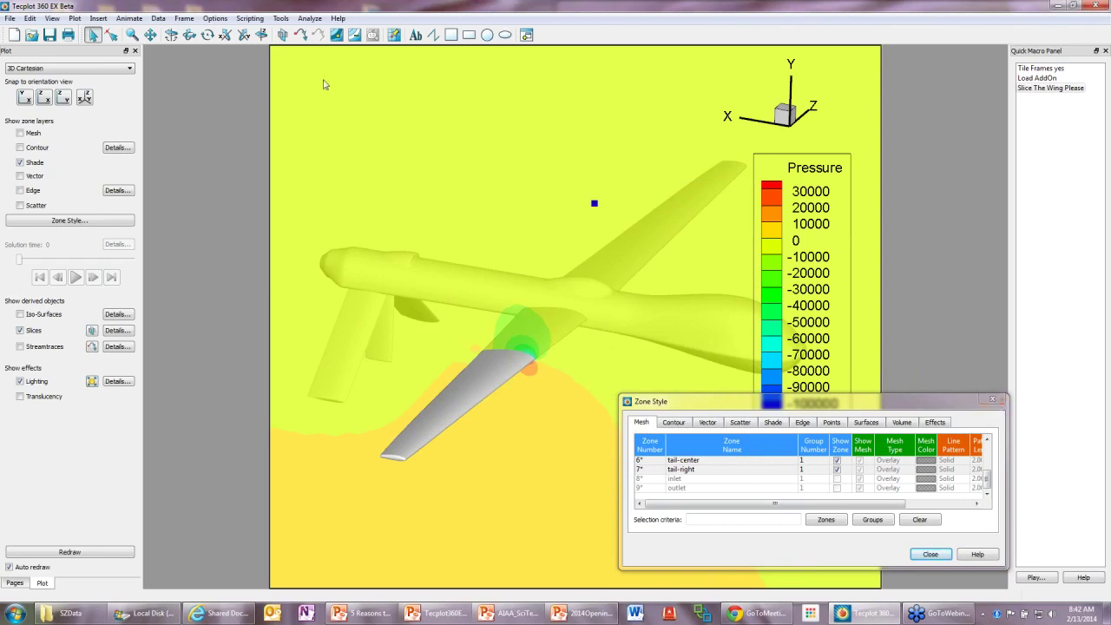
Relaunch Tecplot 360 EX Beta without saving a diagnostic file and start a new layout.
click(14, 35)
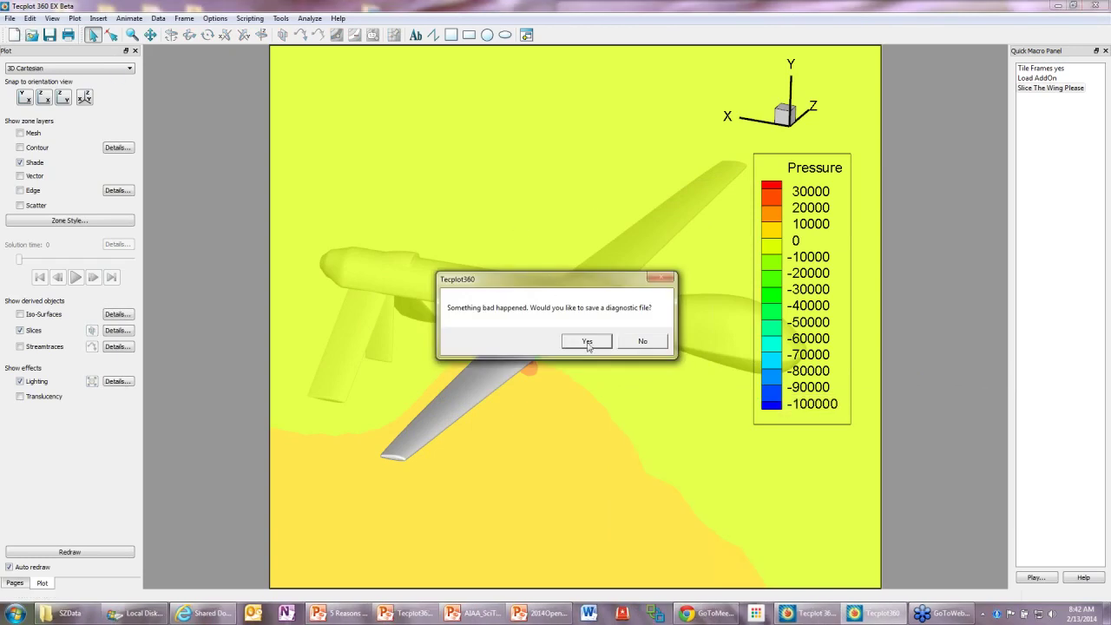
click(642, 341)
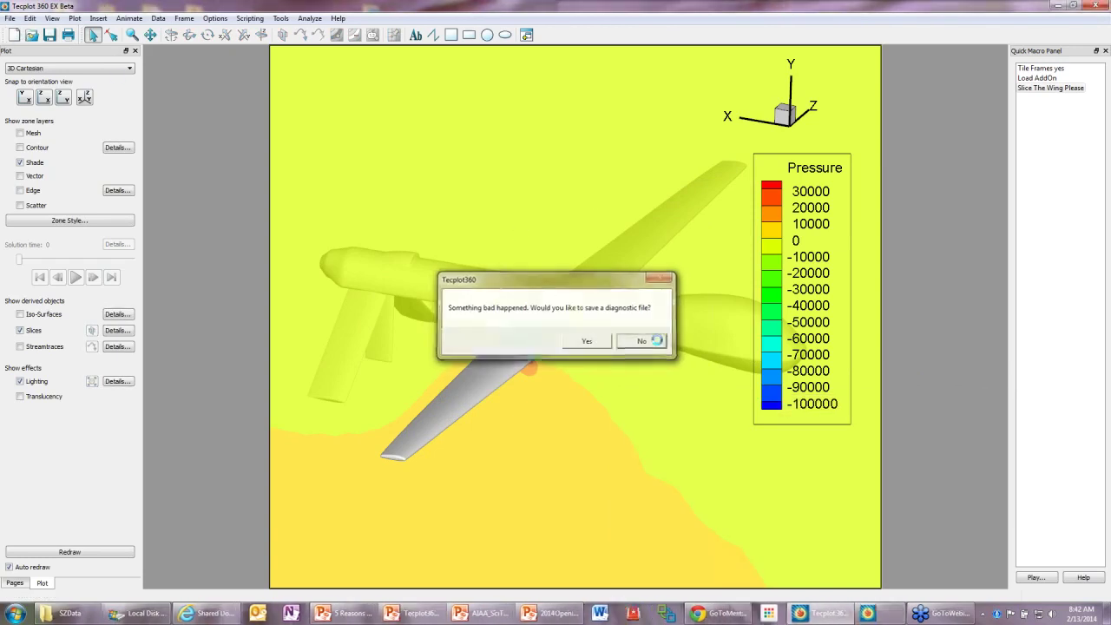
click(540, 335)
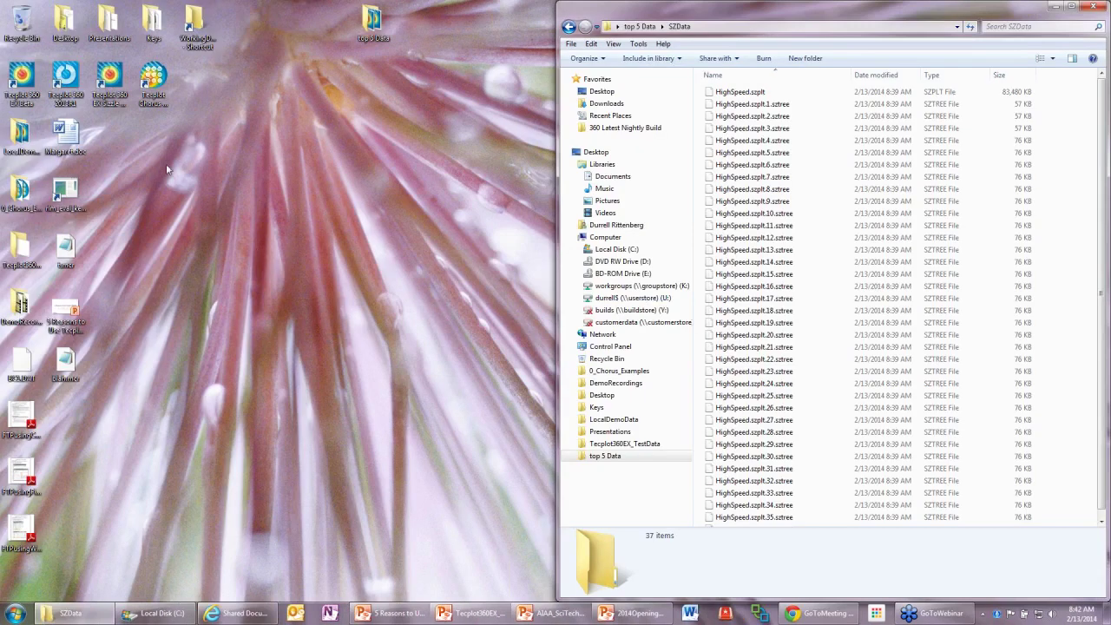
double_click(21, 83)
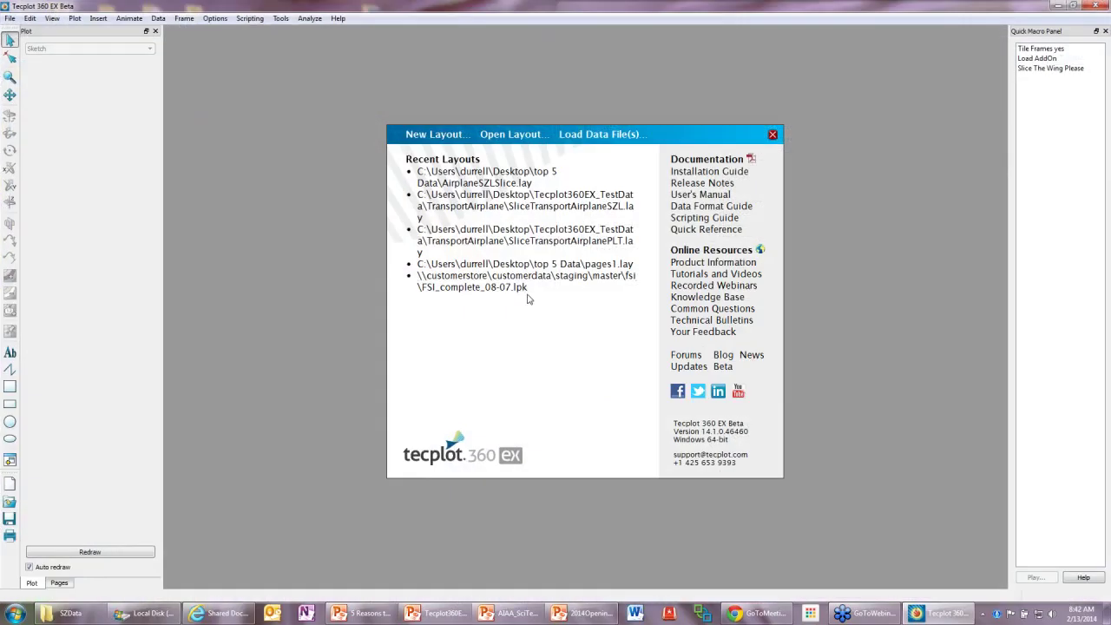
click(9, 18)
click(35, 35)
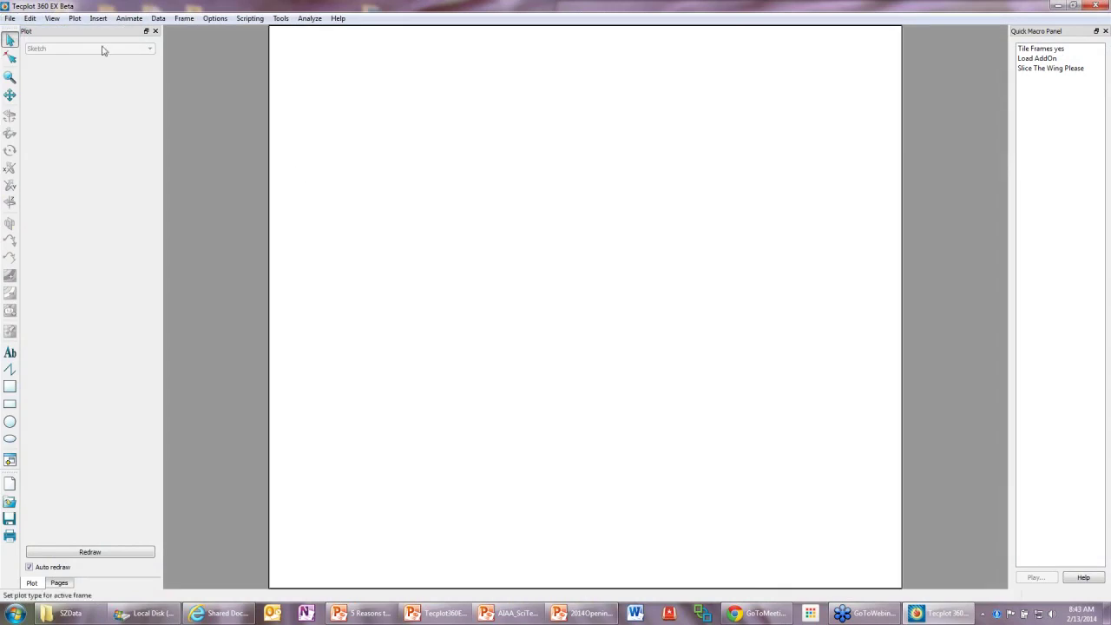
Load Highspeed.plt from the top 5 Data folder with the Tecplot Data Loader.
click(9, 18)
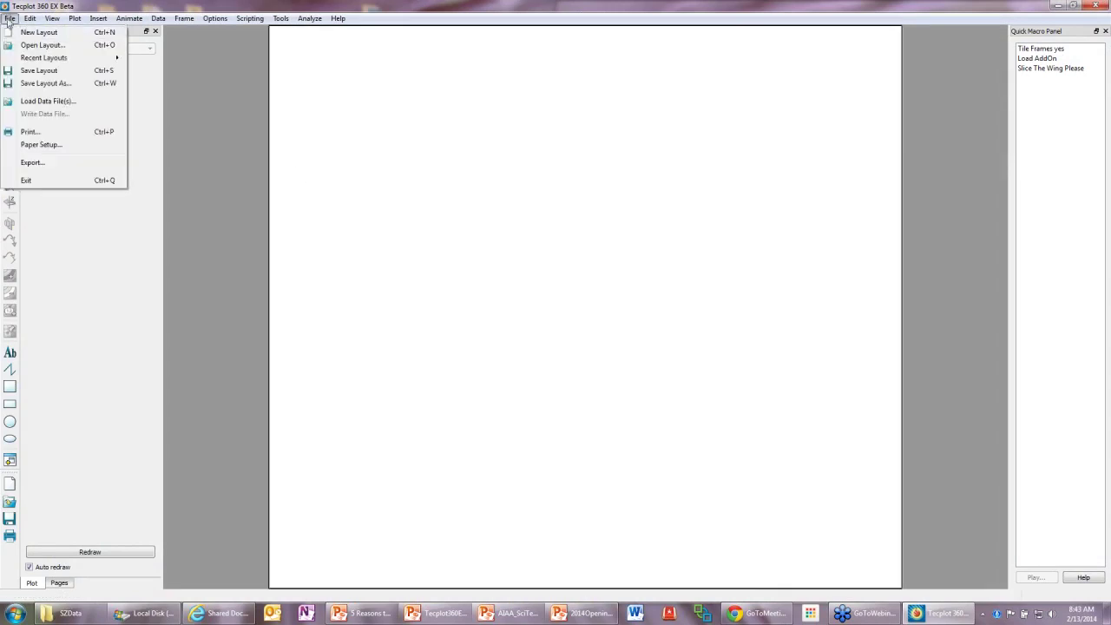
click(48, 101)
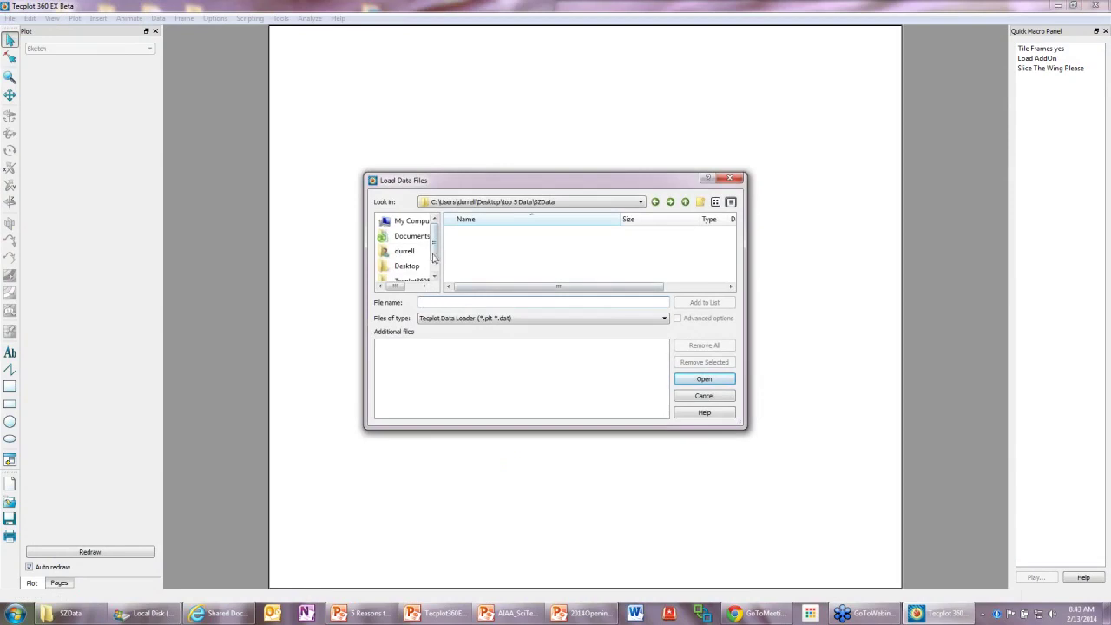
click(405, 265)
click(495, 252)
scroll(493, 256, down, 1)
scroll(484, 282, down, 1)
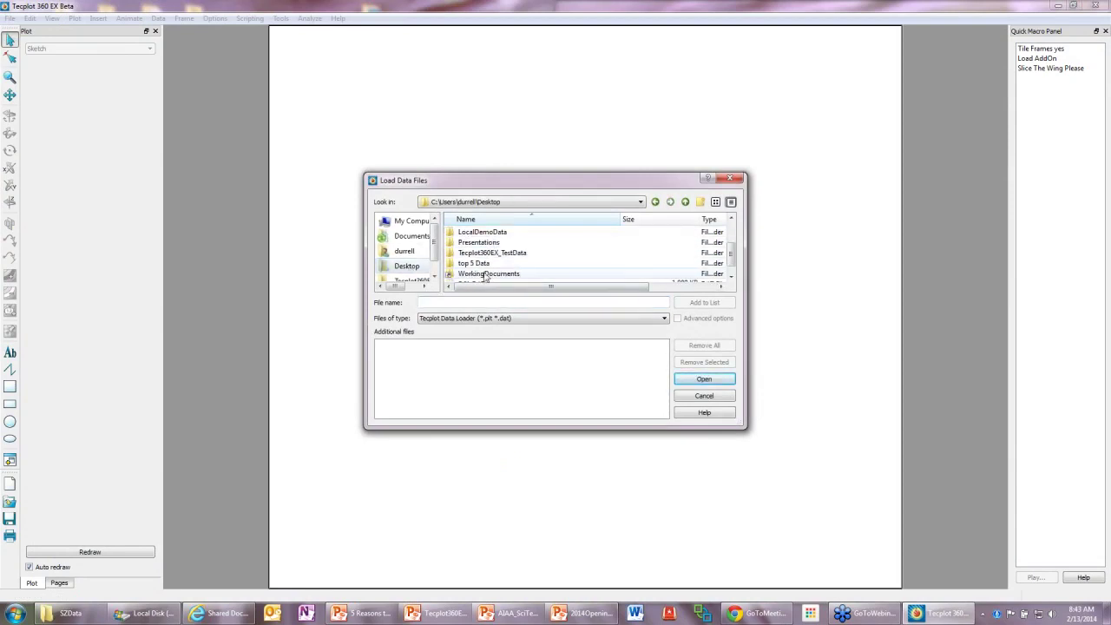
double_click(484, 273)
click(479, 253)
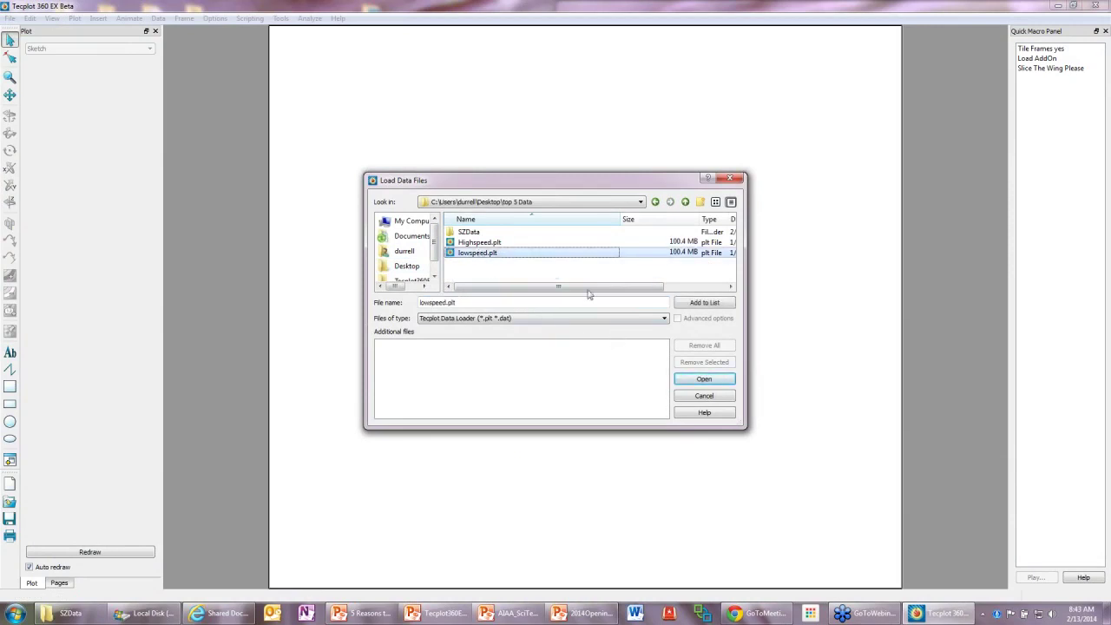
click(508, 243)
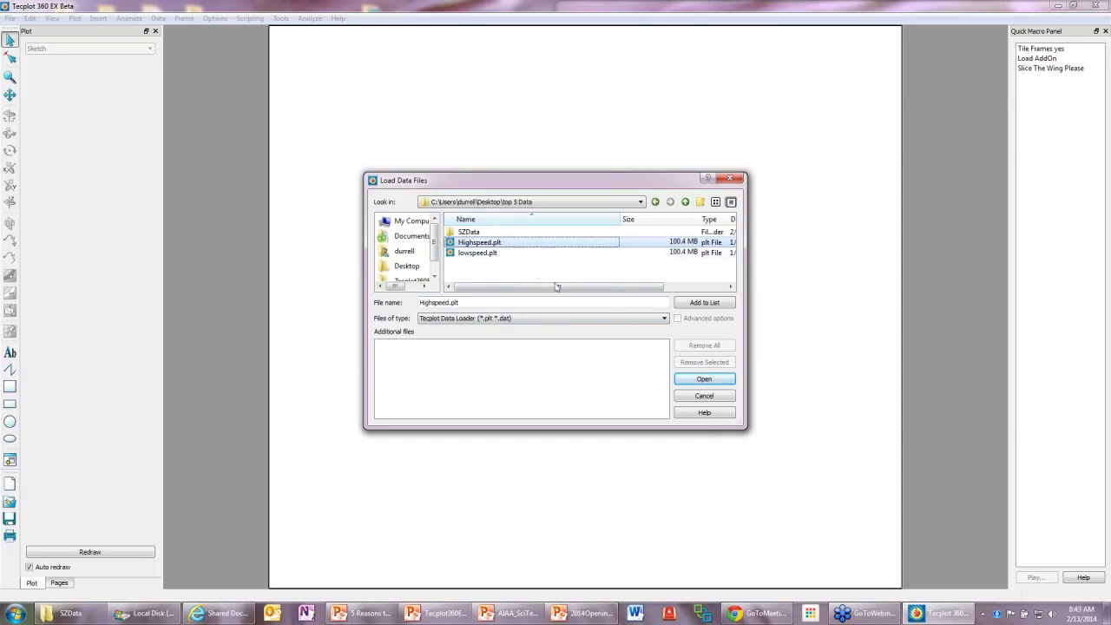
click(706, 380)
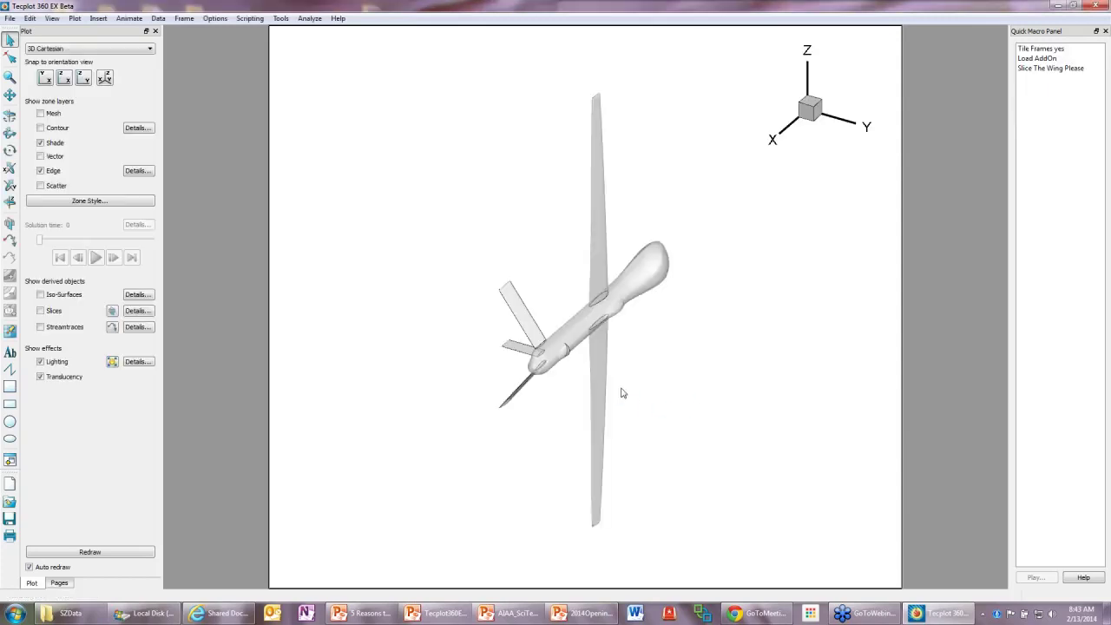
Apply the saved frame style sliceInz.sty from the SZData folder to the aircraft plot.
click(184, 18)
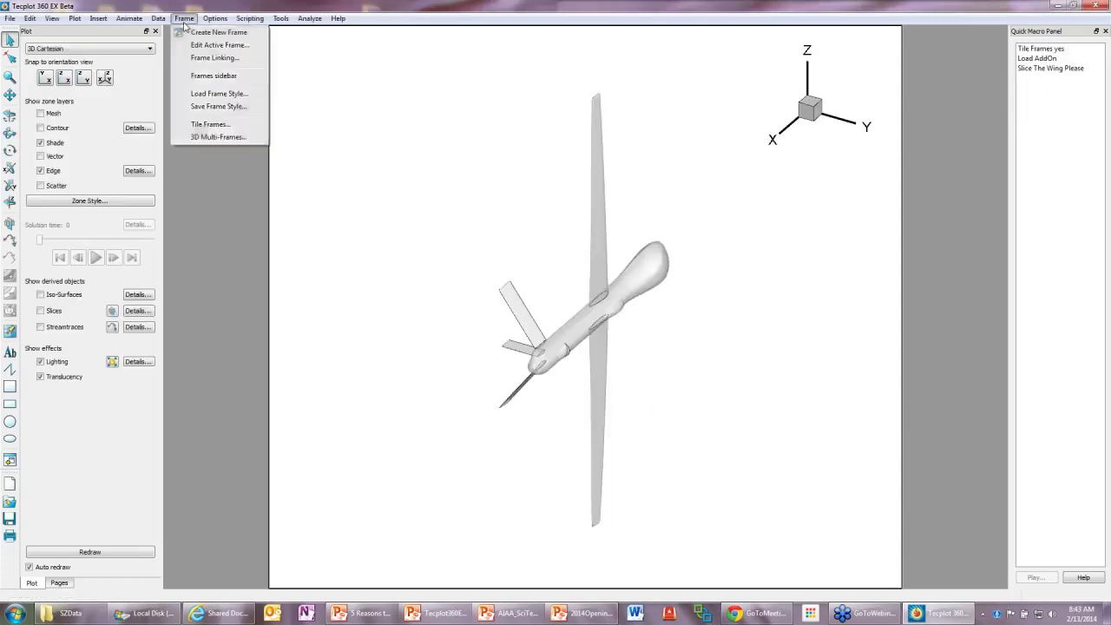
click(218, 94)
click(468, 232)
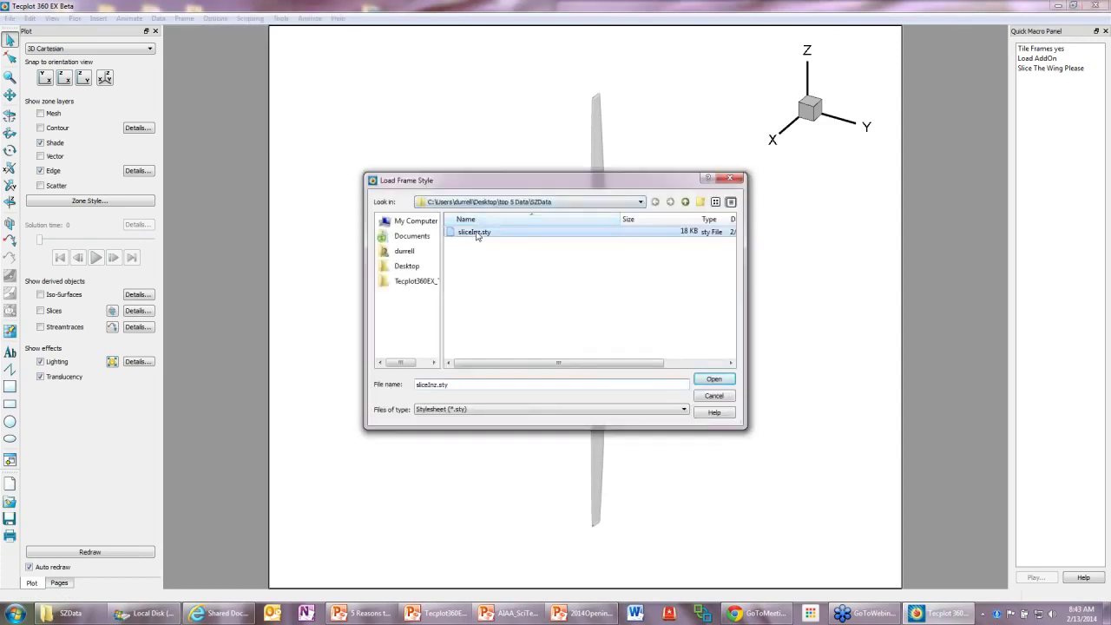
click(713, 379)
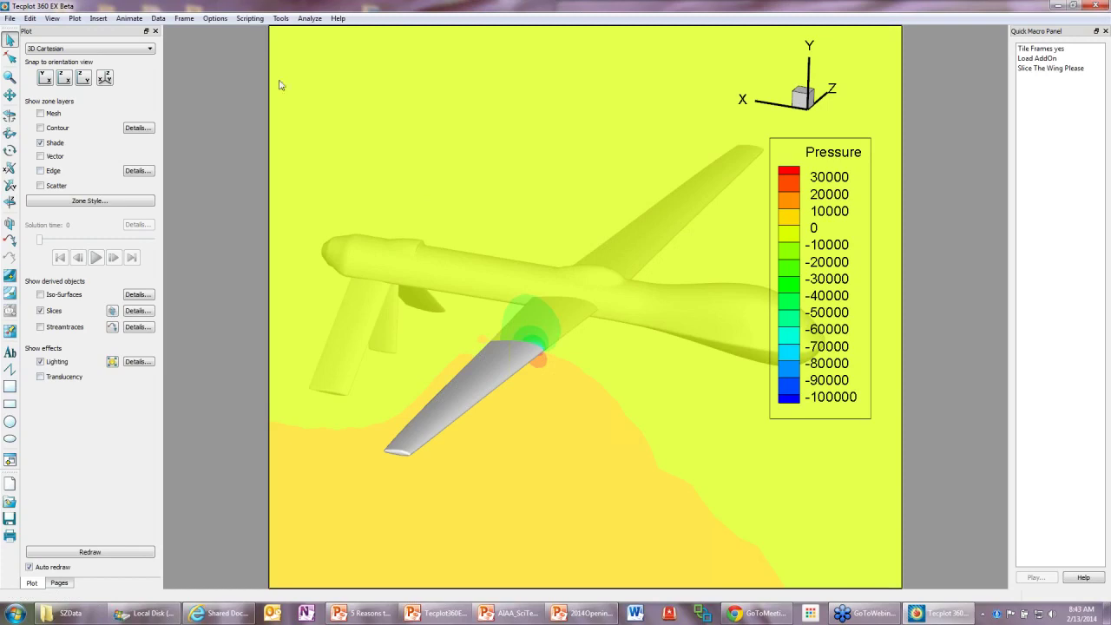
Save the layout as AirplanePLTSlice.lay in the top 5 Data folder.
click(11, 19)
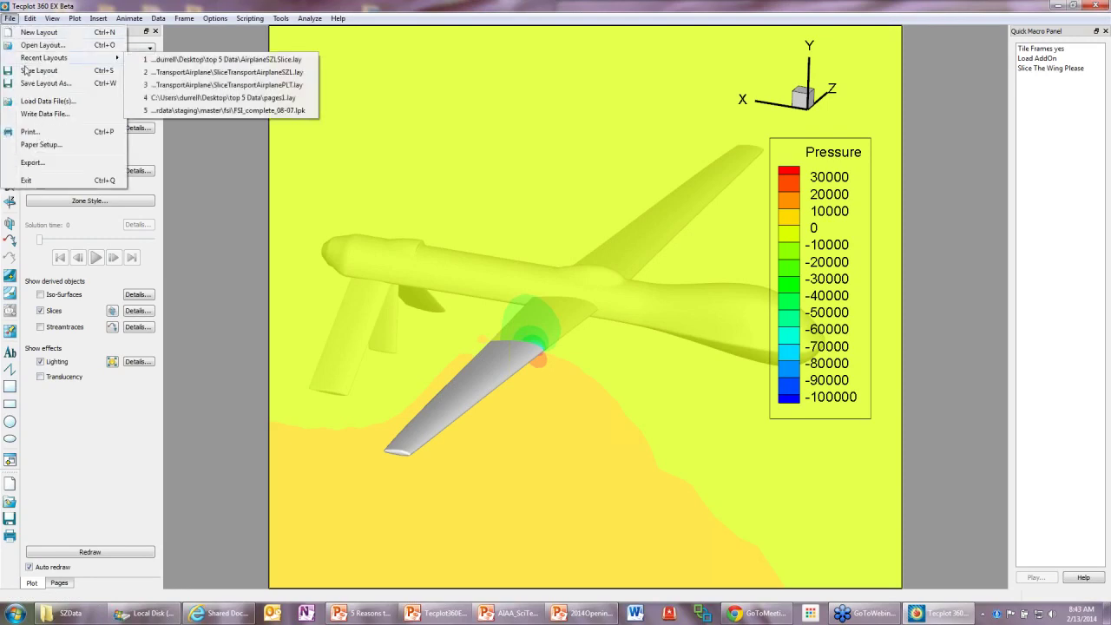
click(26, 71)
click(489, 243)
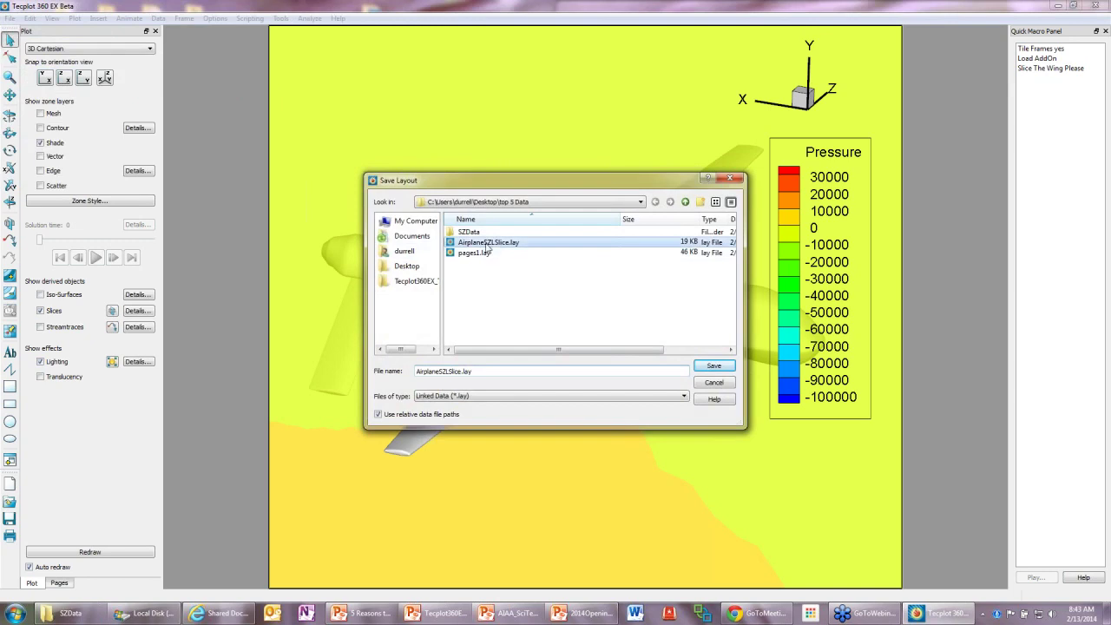
click(449, 372)
key(BackSpace)
key(BackSpace)
key(BackSpace)
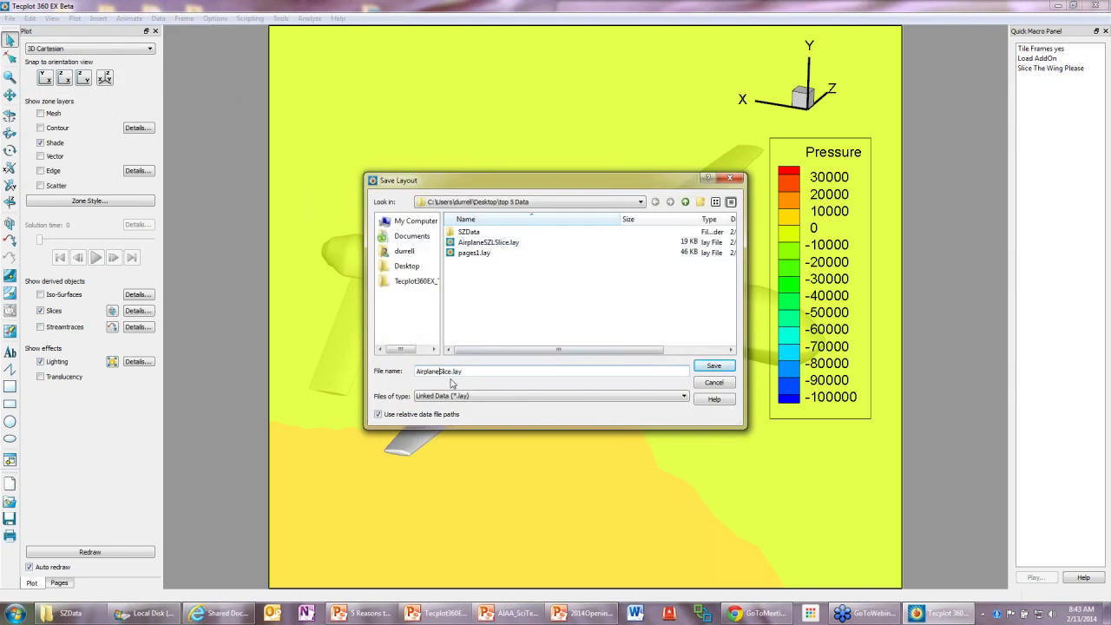
text(PLT)
click(713, 365)
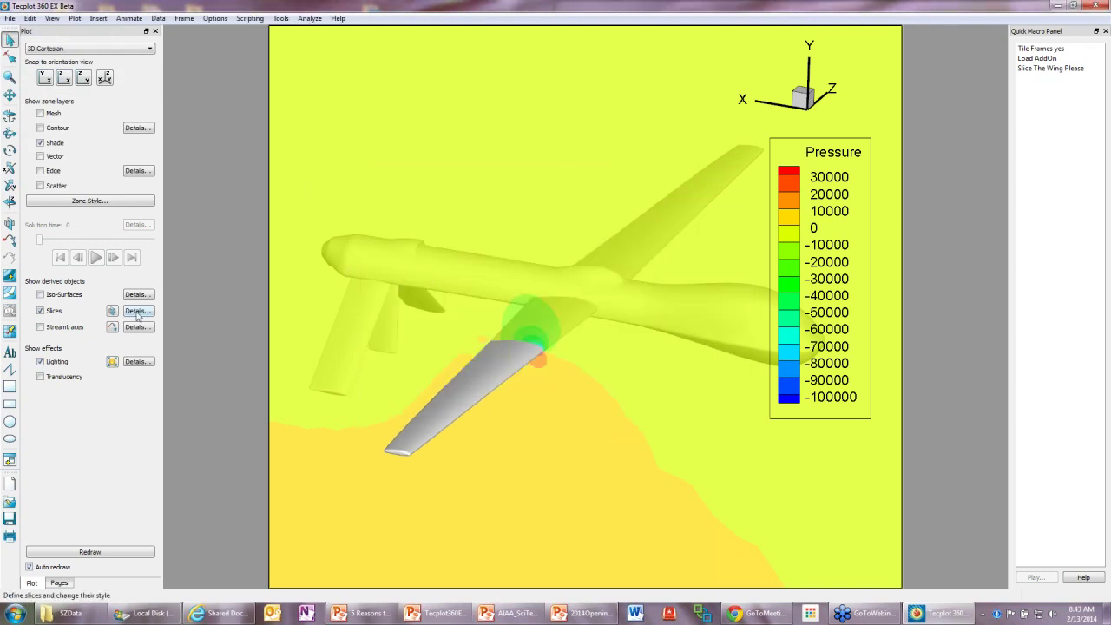
Change the slice location from Z-planes to Arbitrary in the slice details.
click(112, 313)
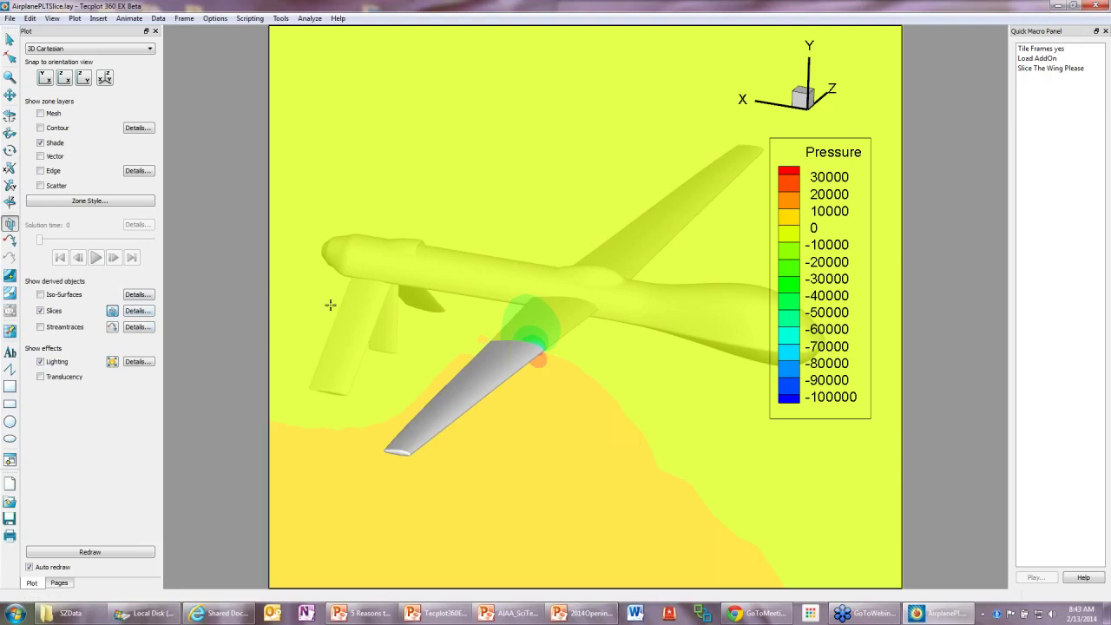
click(130, 312)
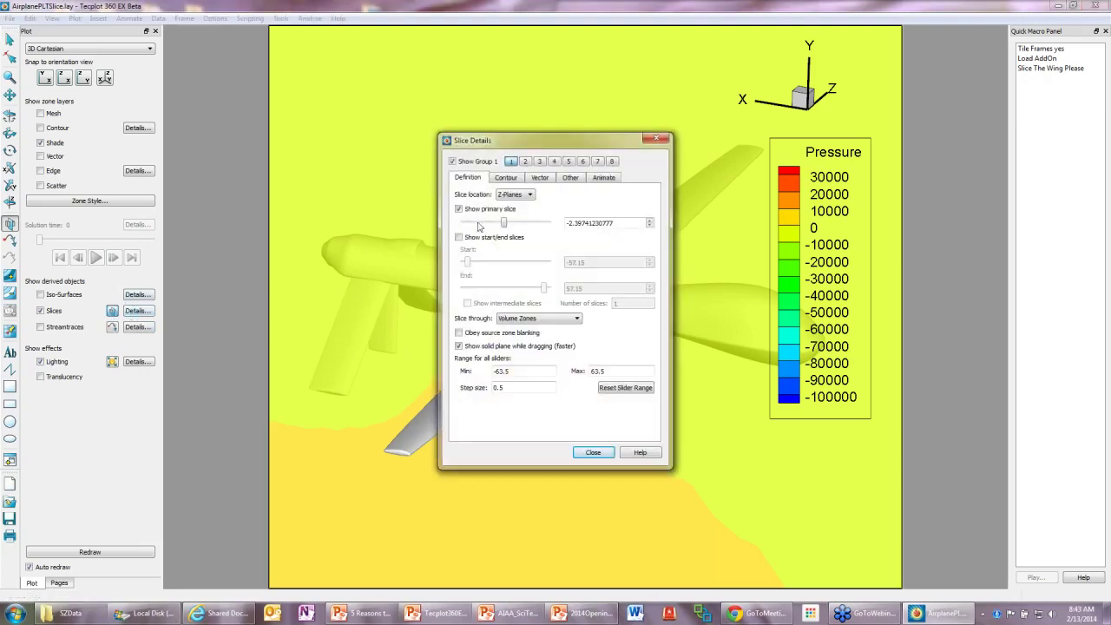
click(519, 195)
click(513, 249)
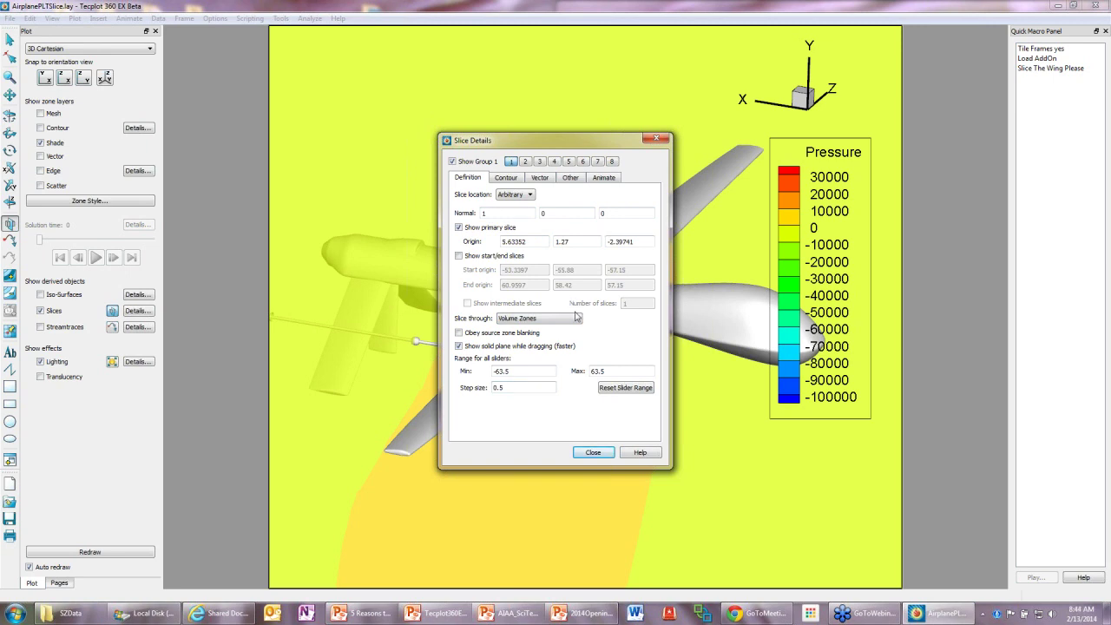
click(593, 452)
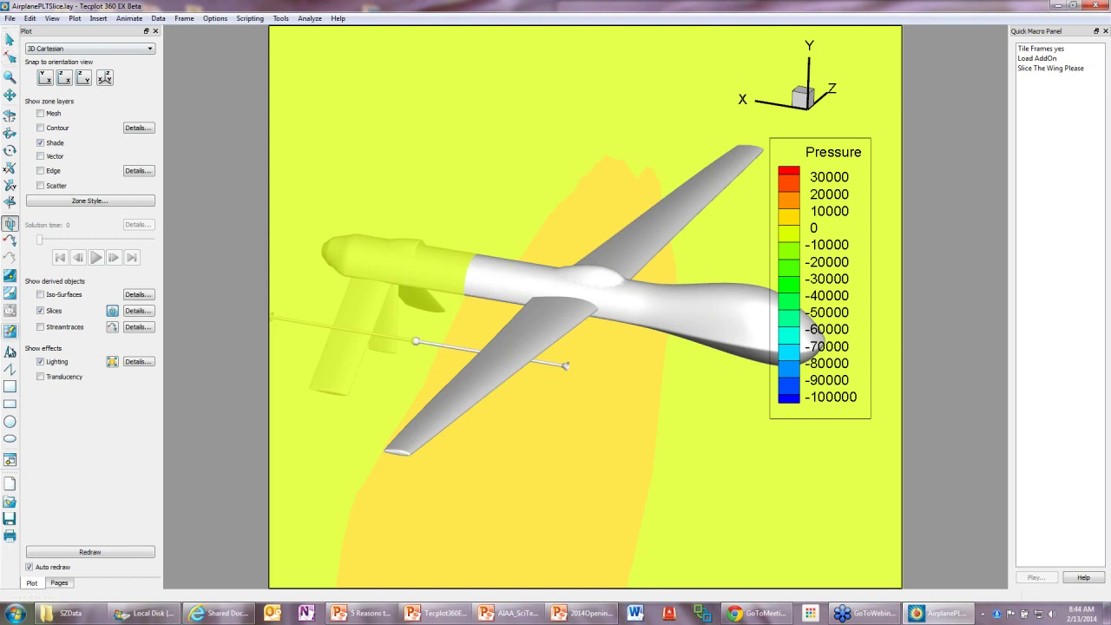
Clear the current layout without saving and profile the opening of AirplanePLTSlice.lay from the top 5 Data folder on the Desktop.
click(10, 486)
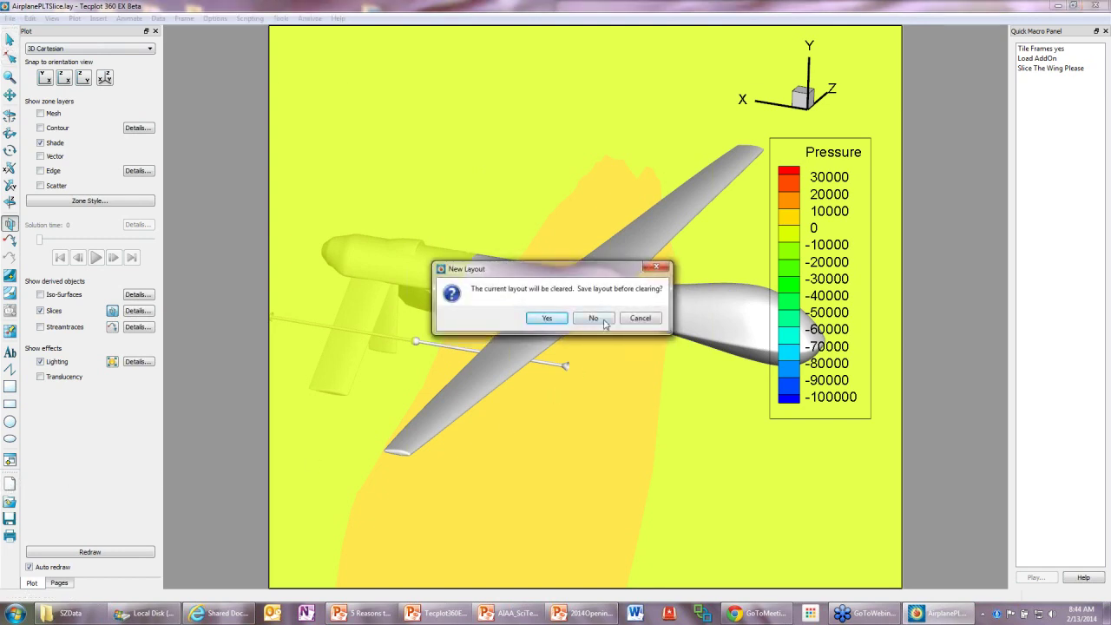
click(595, 324)
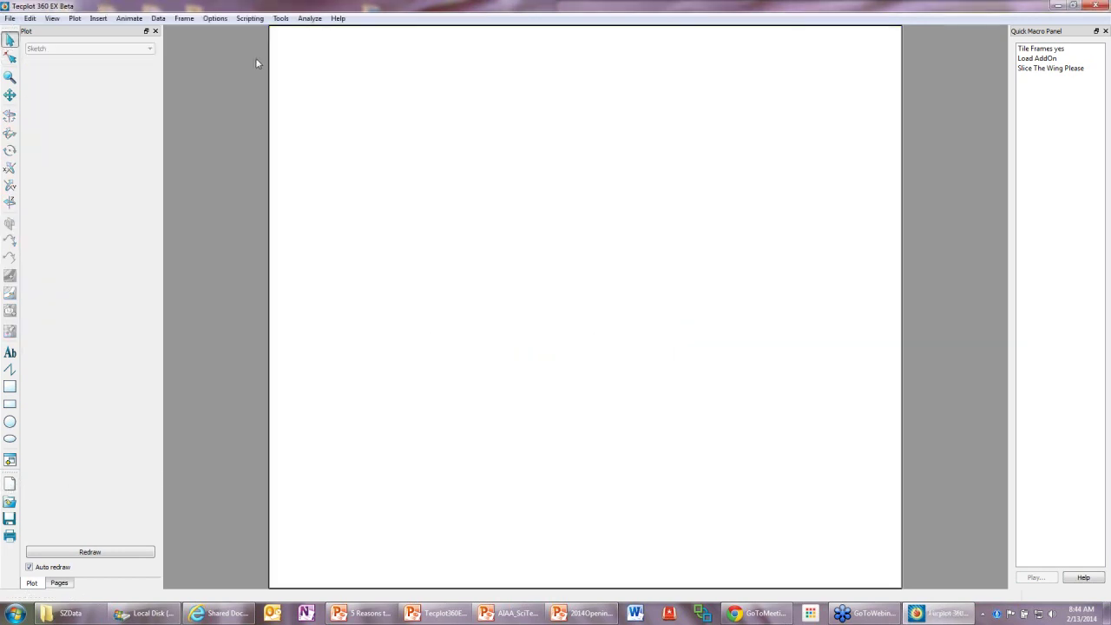
click(280, 21)
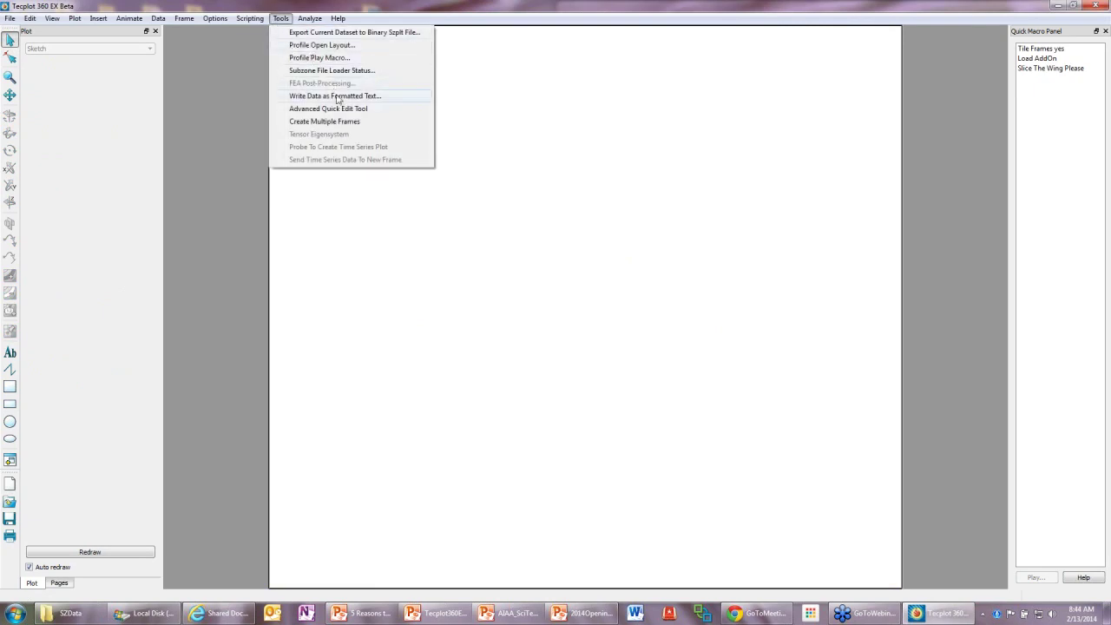
click(348, 46)
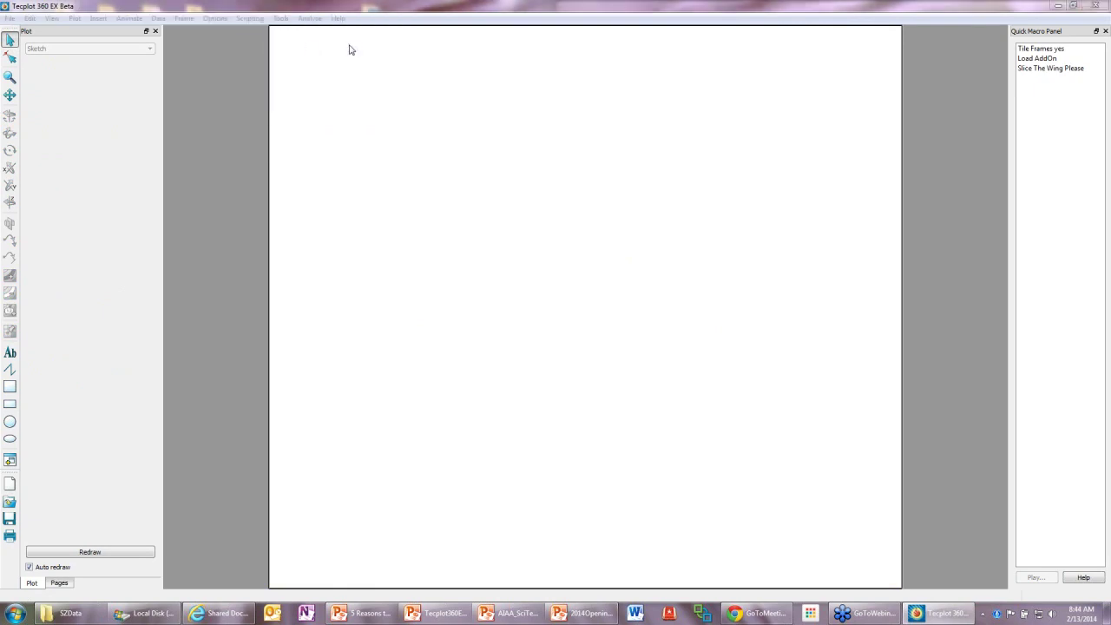
click(406, 265)
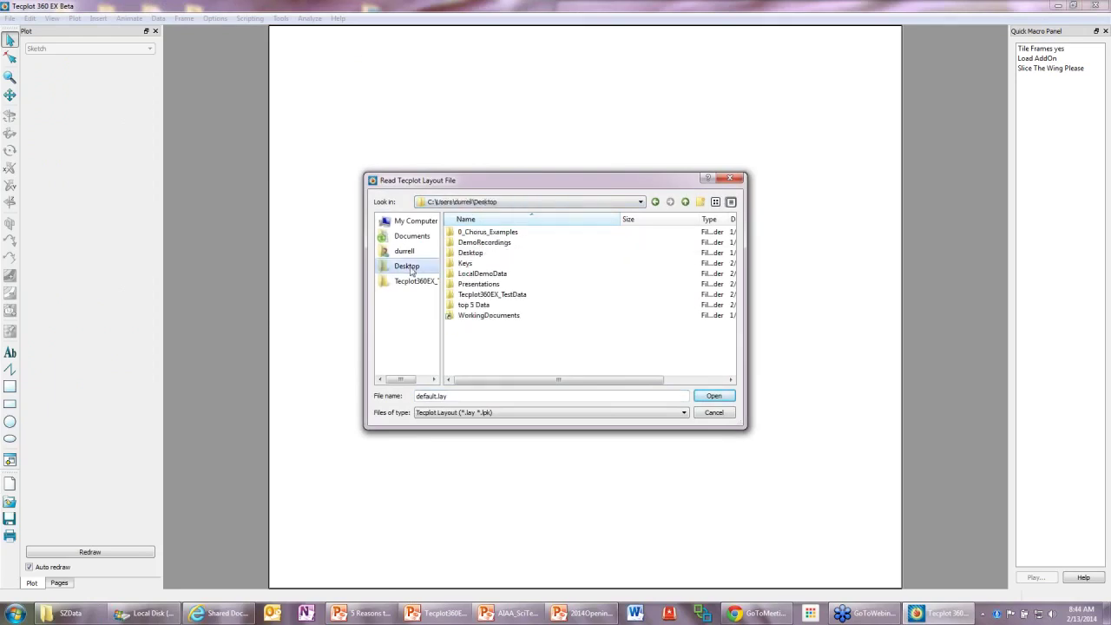
double_click(483, 305)
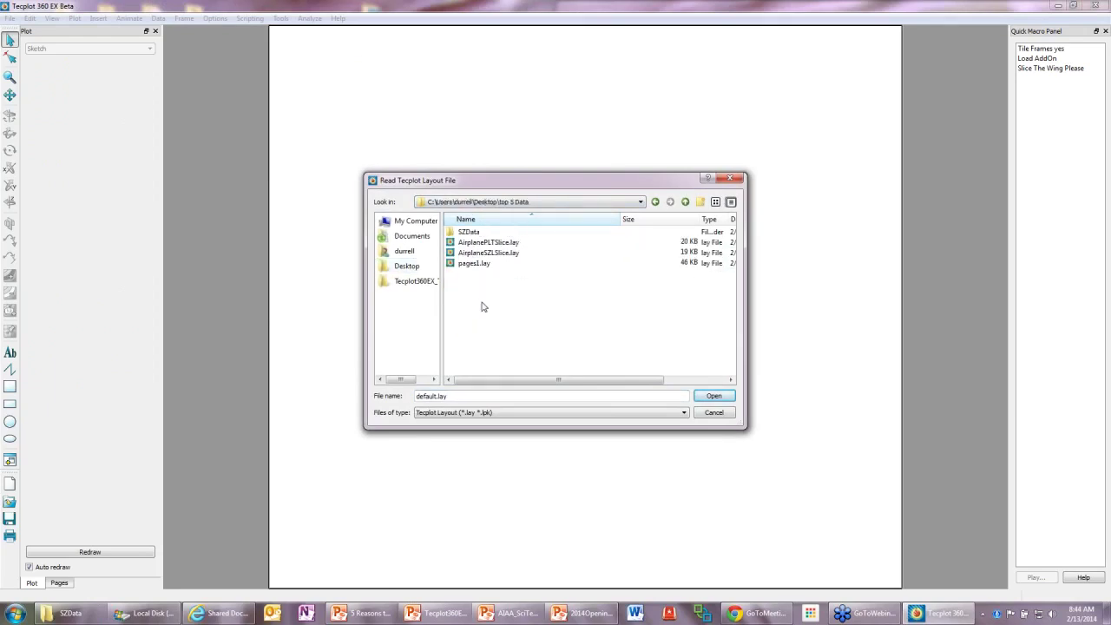
click(496, 243)
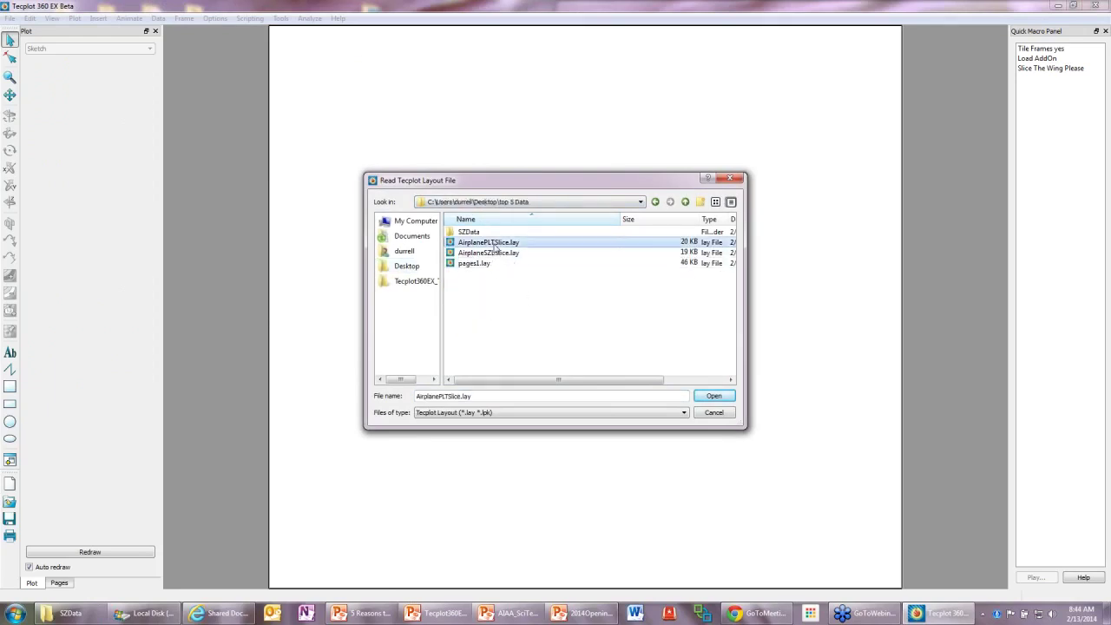
click(705, 396)
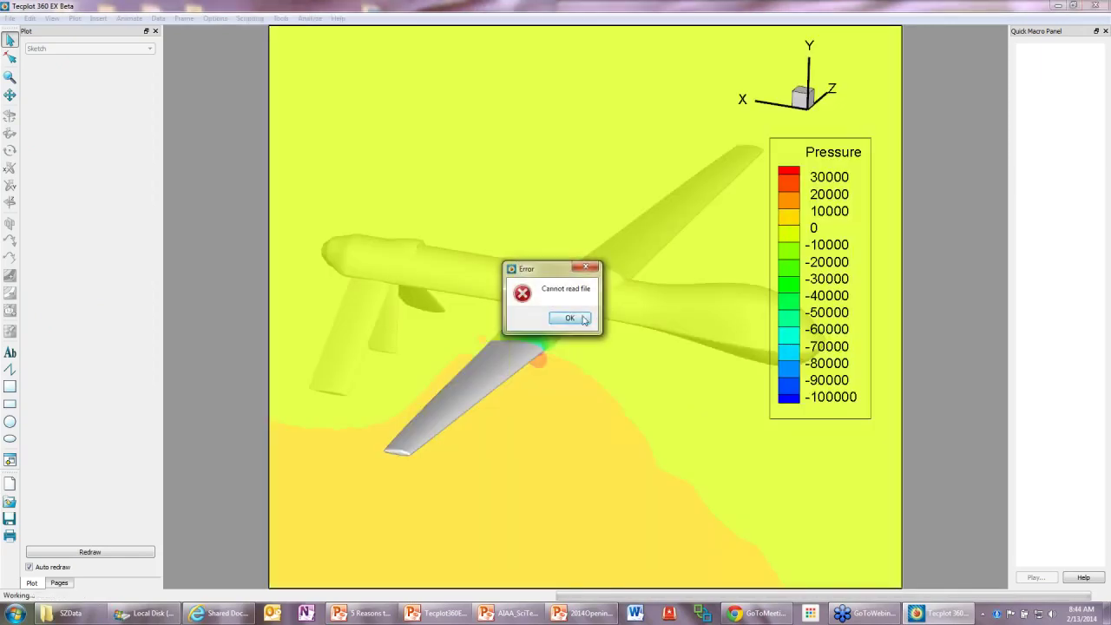
click(612, 354)
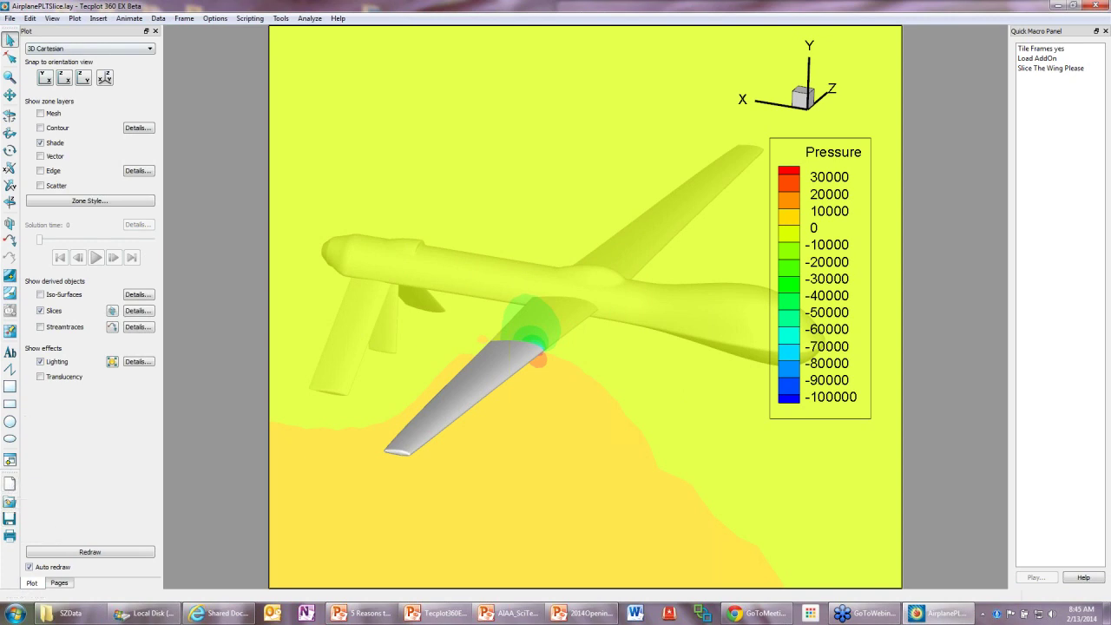
Clear the PLT layout and profile the opening of AirplaneSZLSlice.lay to check its load time and memory use.
click(10, 483)
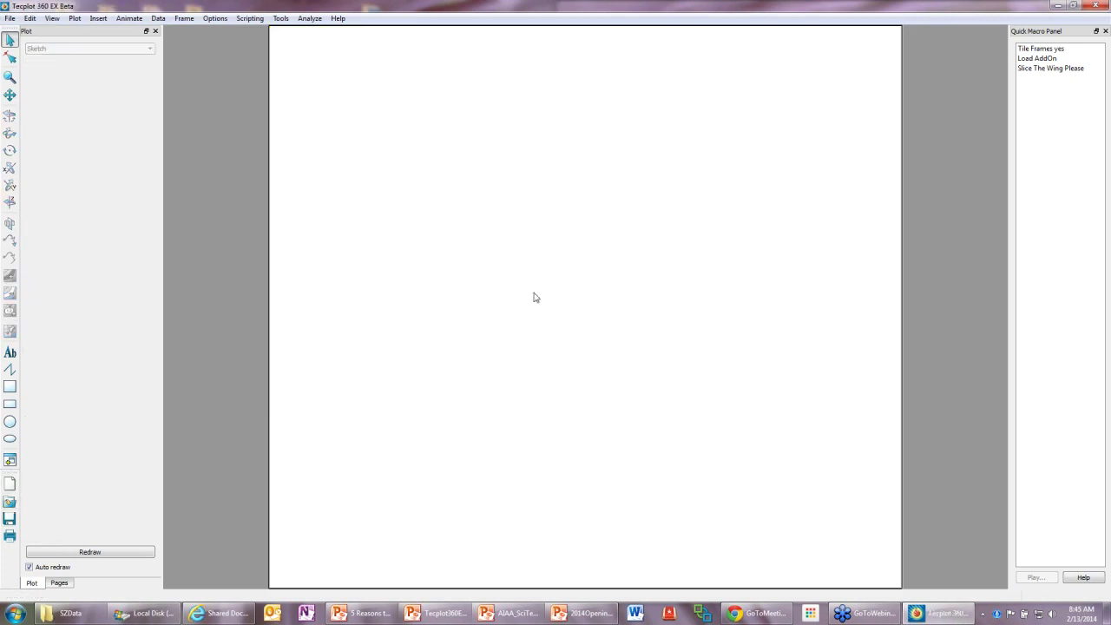
click(288, 18)
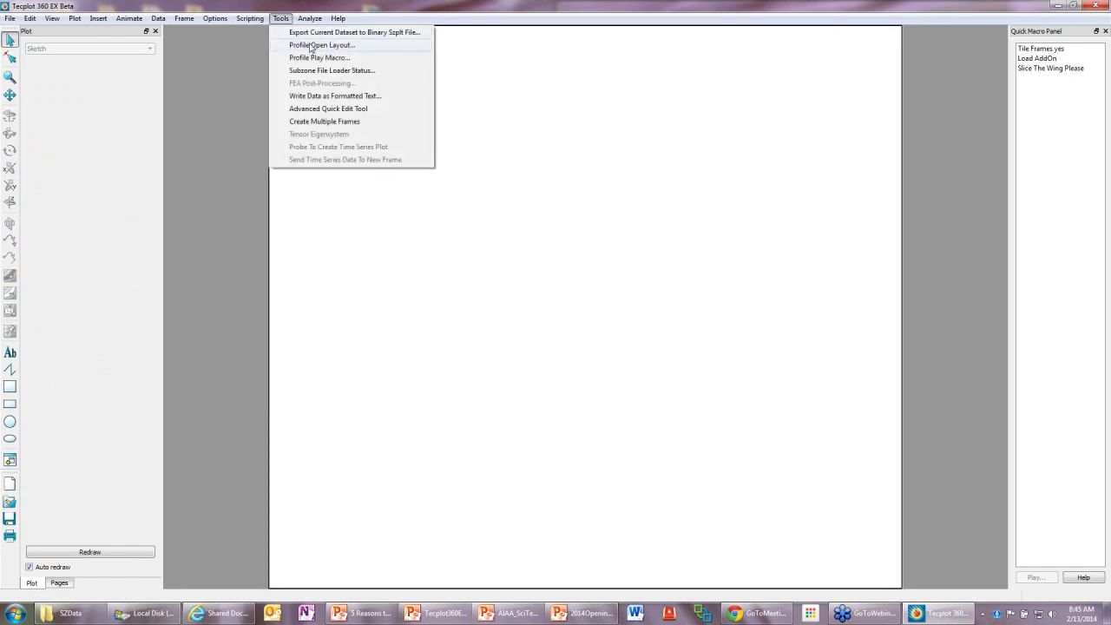
click(310, 45)
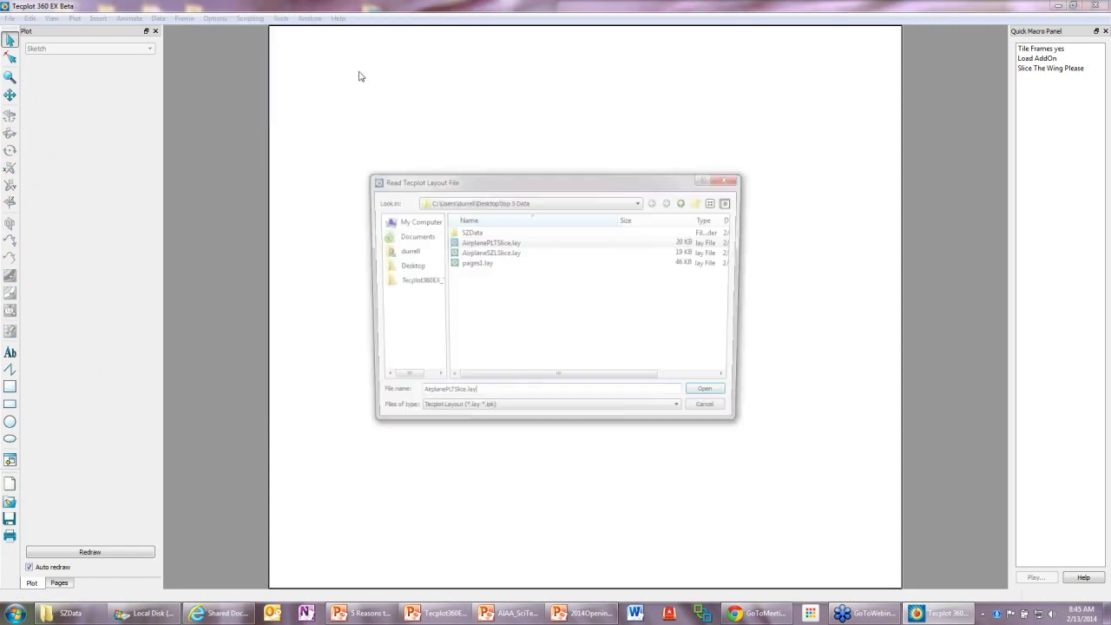
click(486, 253)
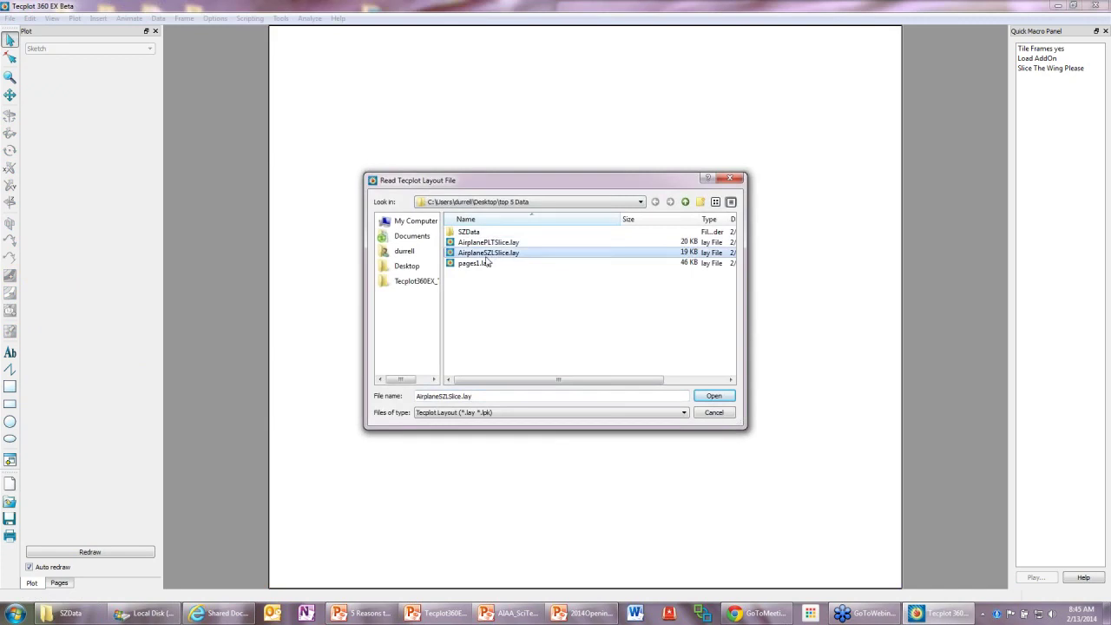
click(713, 396)
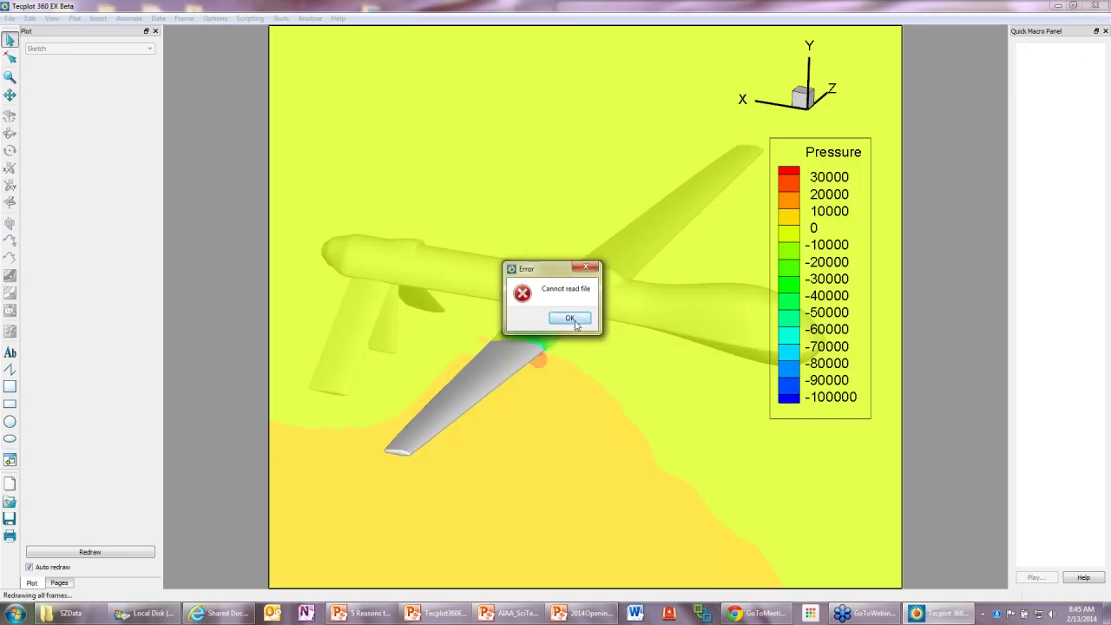
click(569, 318)
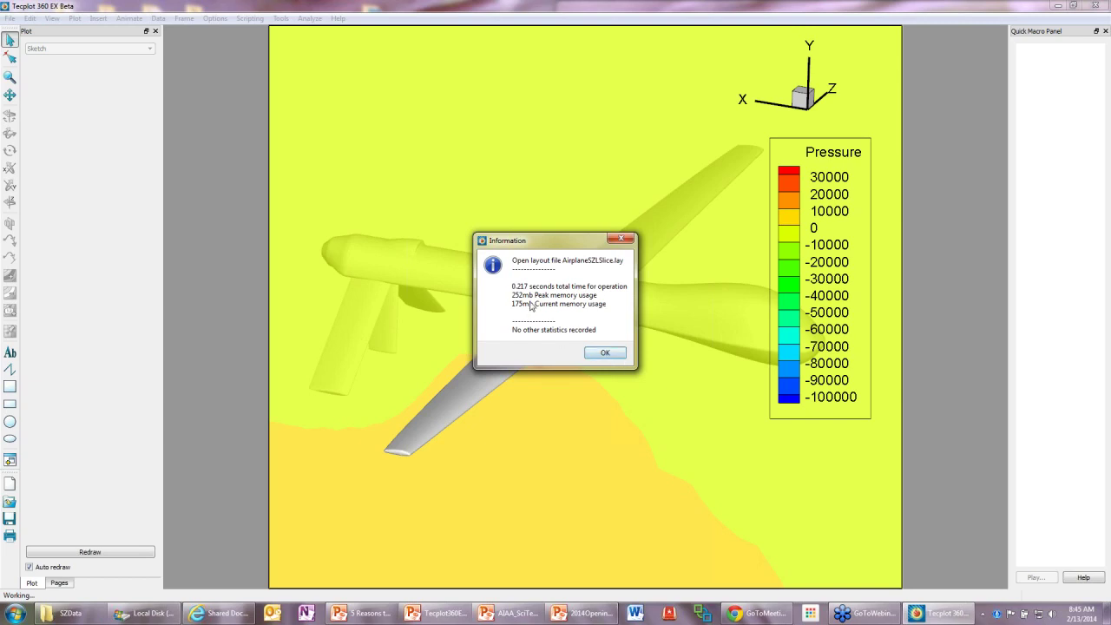
click(605, 353)
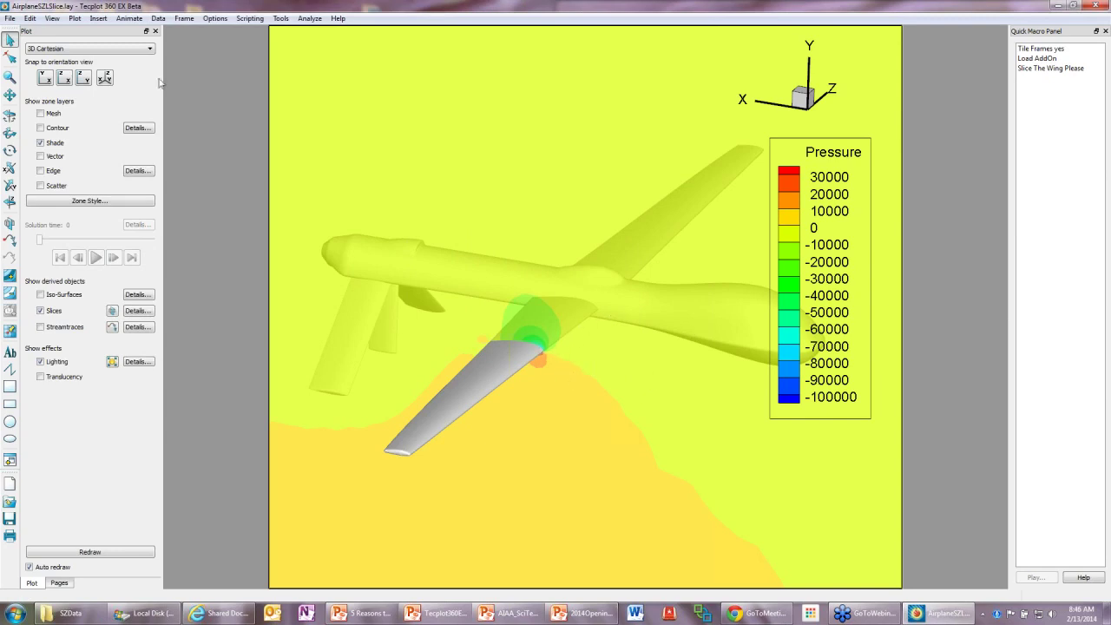
Start a new layout and load the Highspeed.plt data file from the top 5 Data folder.
click(10, 484)
click(12, 17)
click(26, 35)
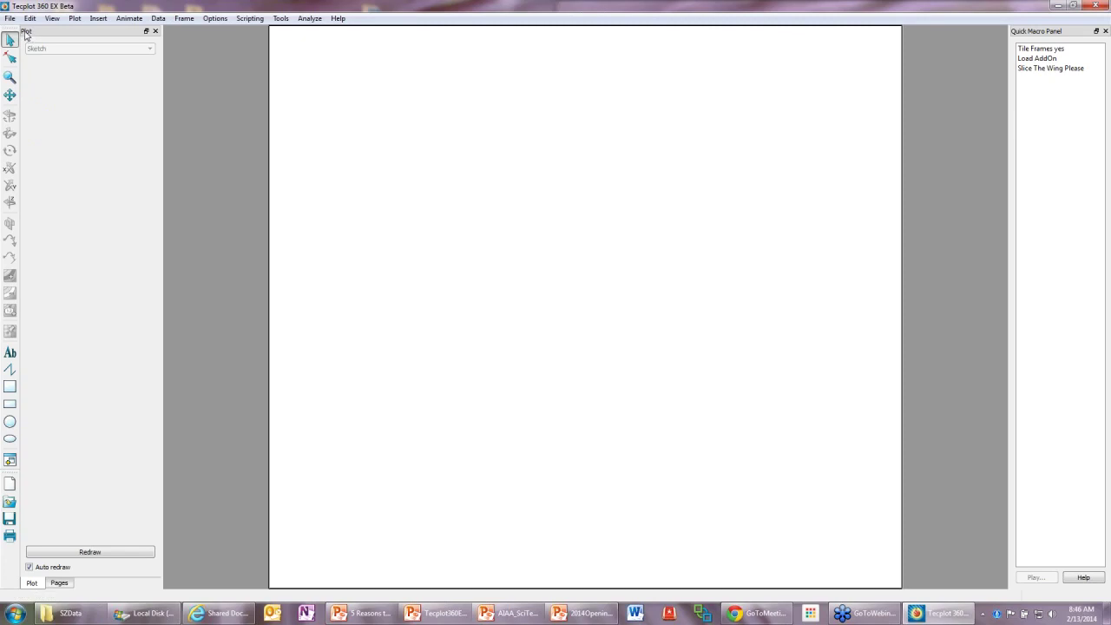
click(9, 18)
click(55, 101)
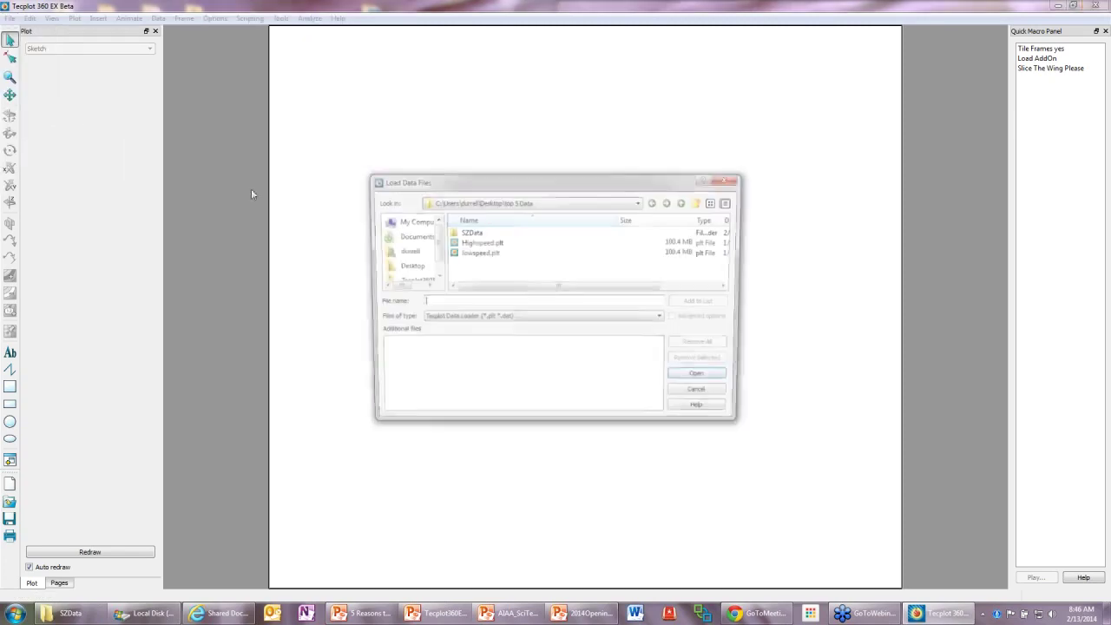
click(479, 242)
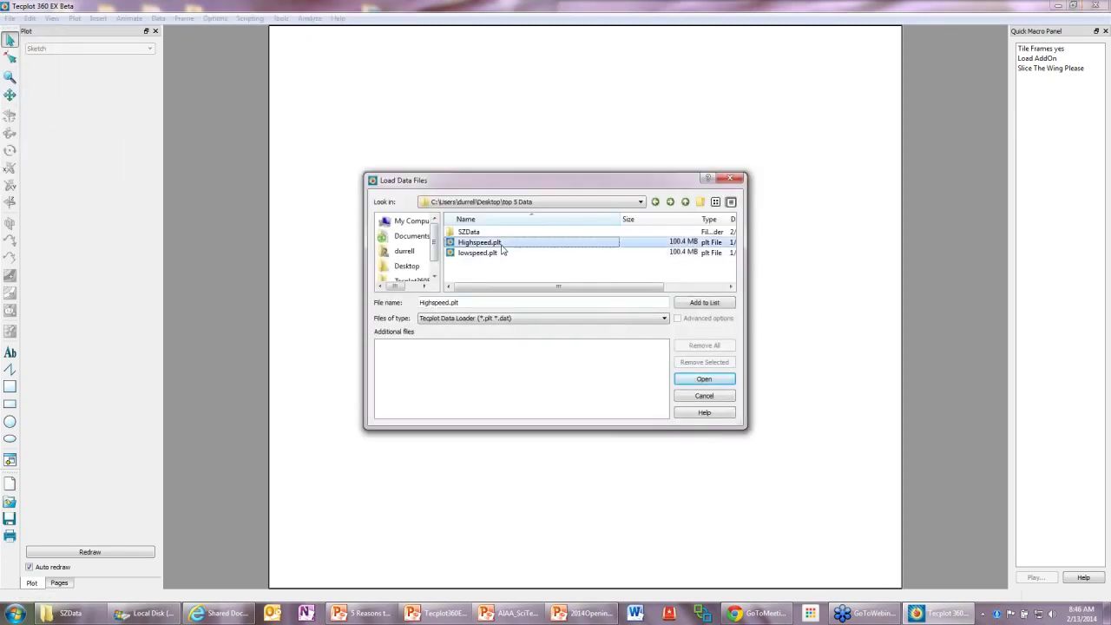
click(701, 378)
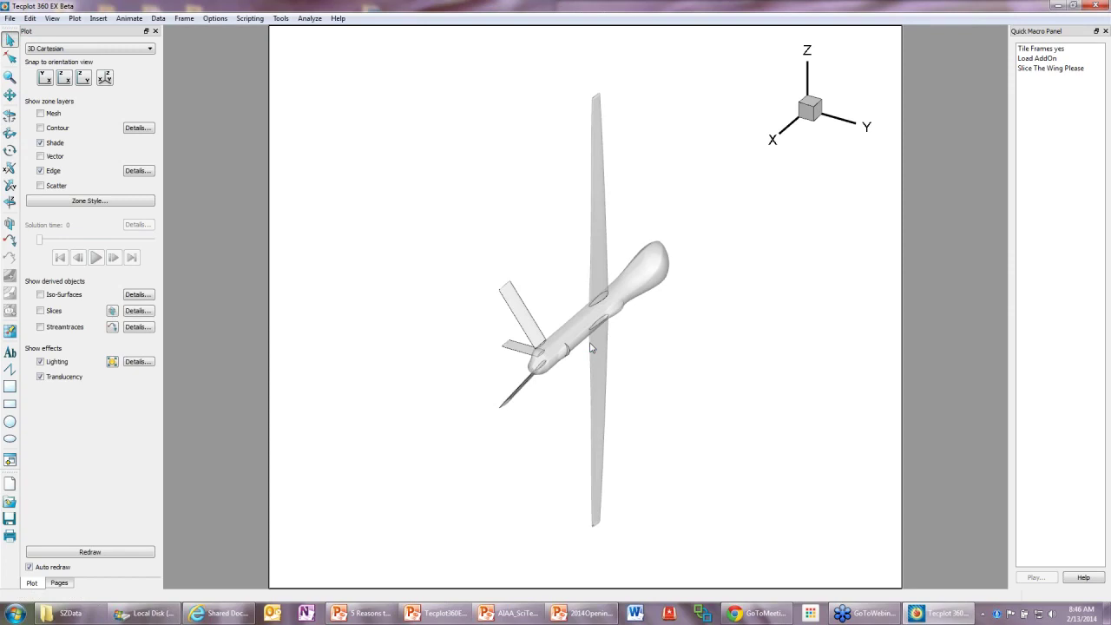
Turn off translucency for the aircraft and orient it at an angle with the nose toward the viewer, enlarged in the frame.
ctrl+right_drag(632, 471, 476, 236)
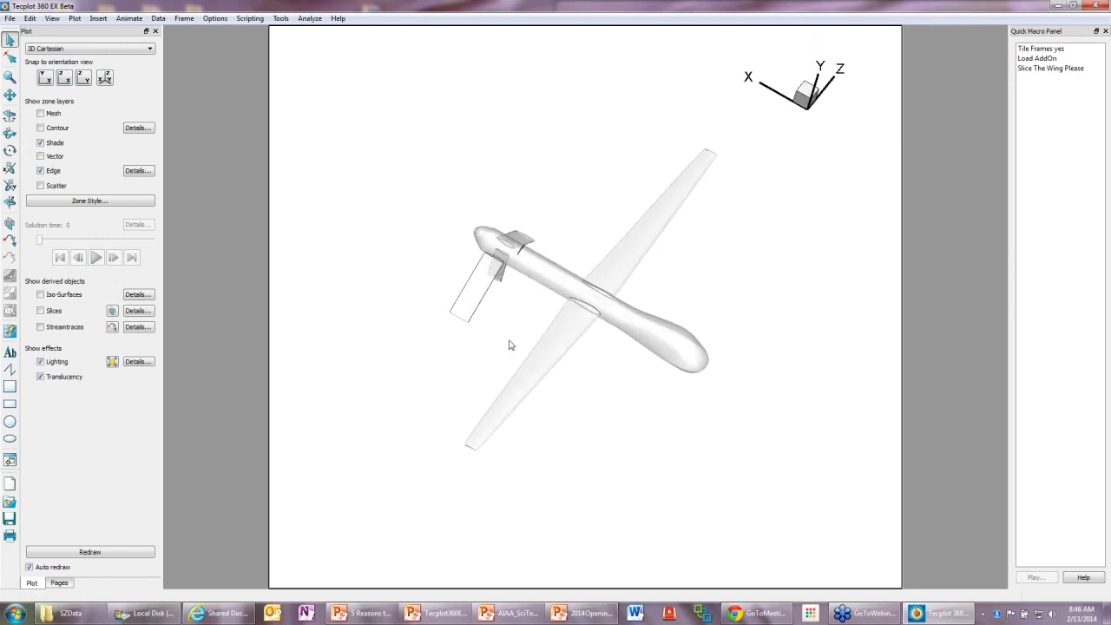
ctrl+right_drag(561, 379, 566, 295)
middle_drag(558, 295, 523, 284)
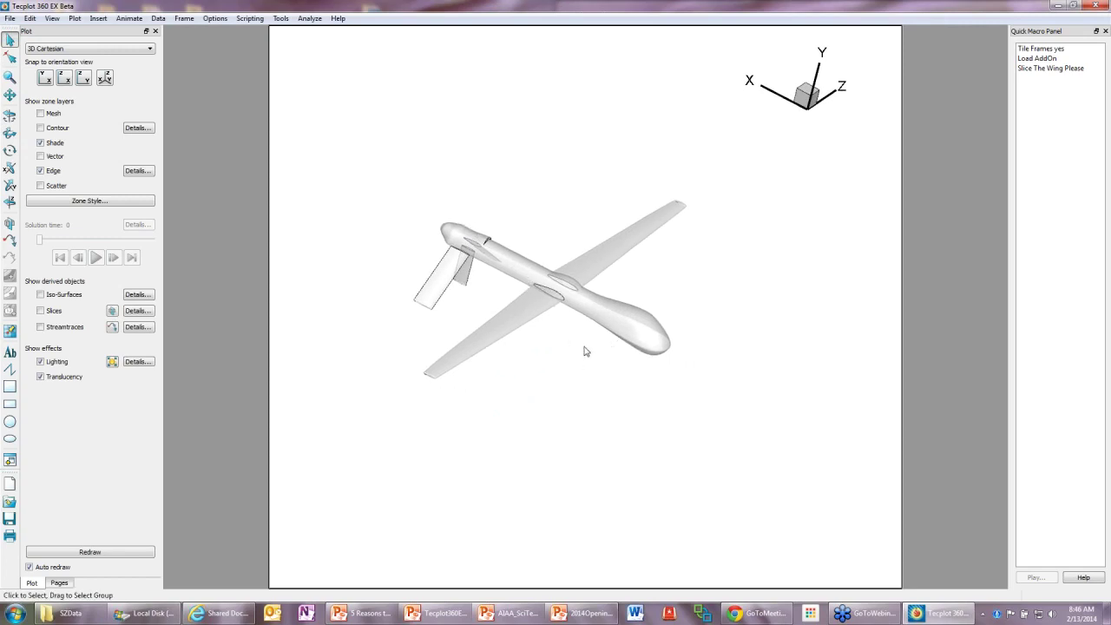
scroll(608, 343, up, 2)
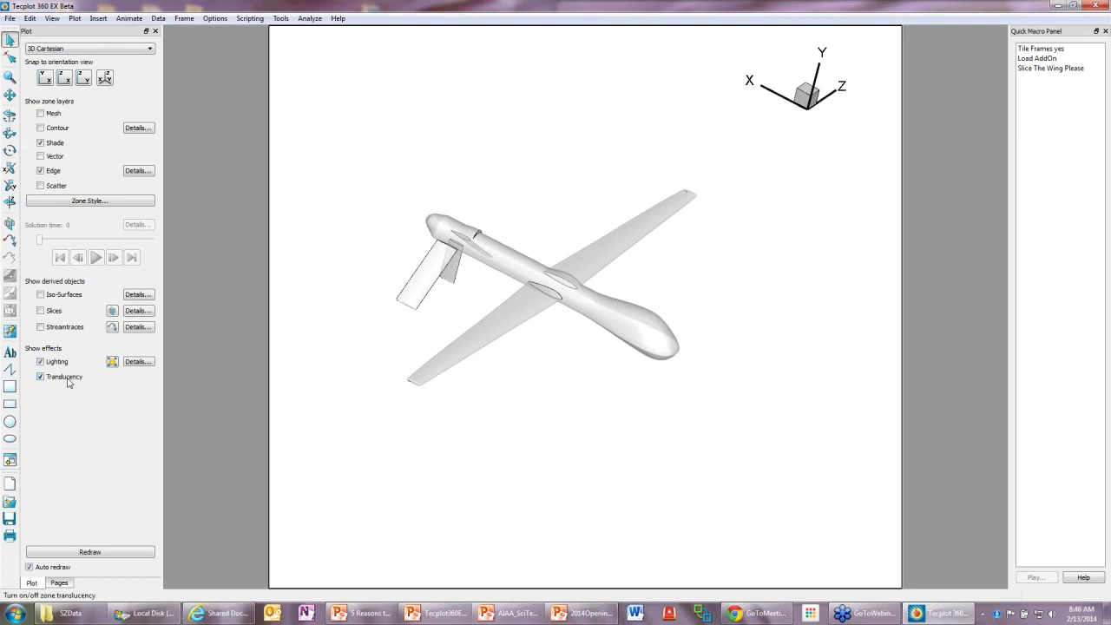
click(40, 376)
middle_drag(512, 344, 512, 462)
right_drag(586, 424, 615, 468)
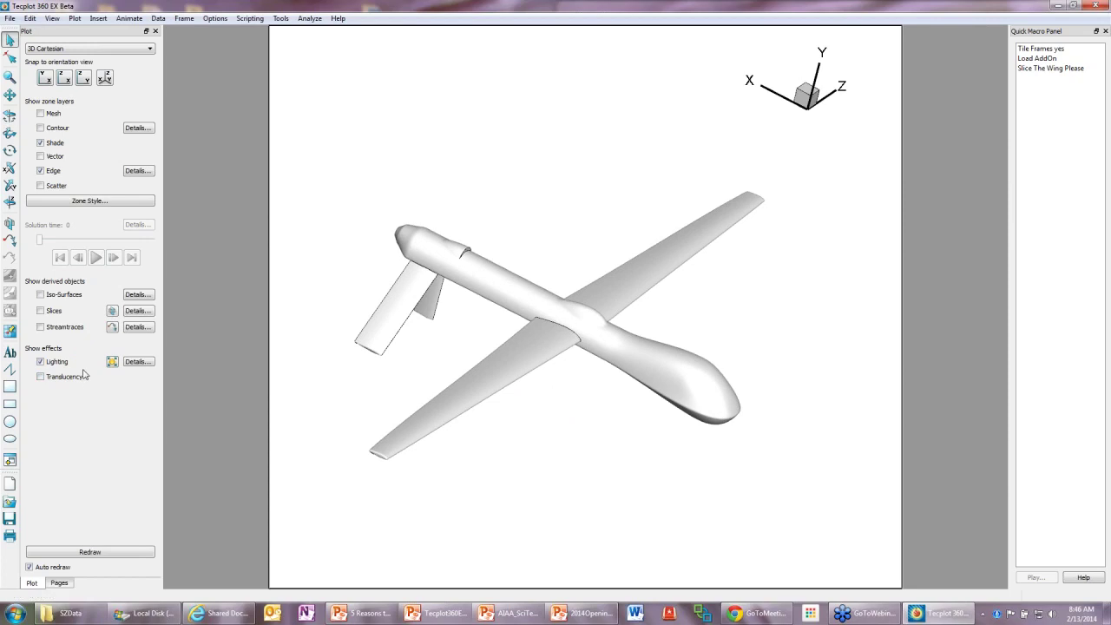
Start recording a macro to a file named blah2.mcr on the Desktop.
click(250, 18)
click(261, 47)
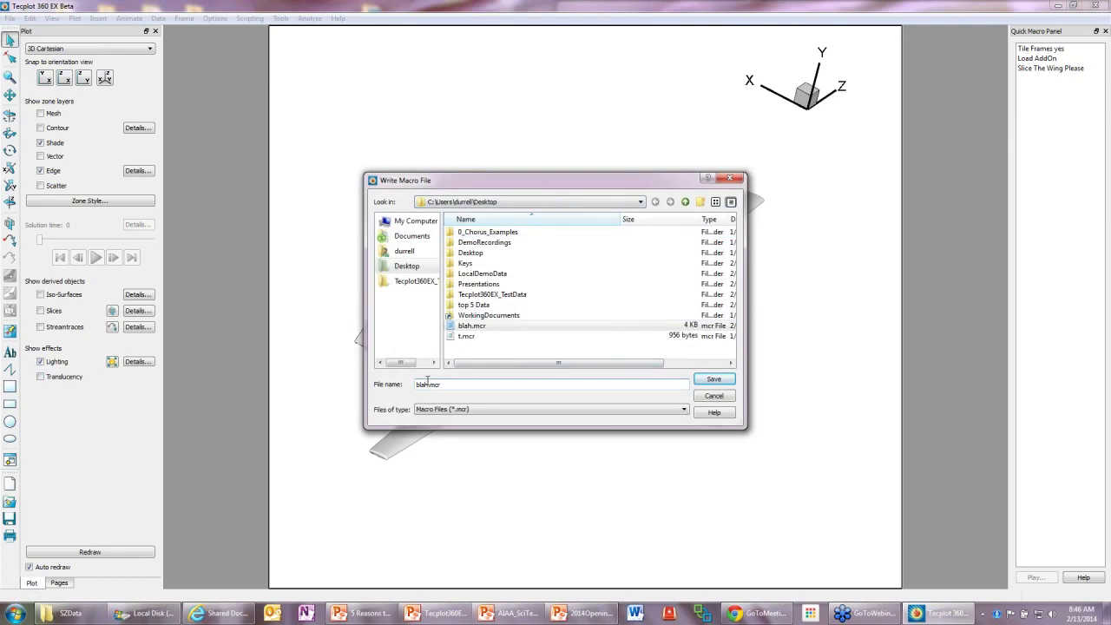
text(2)
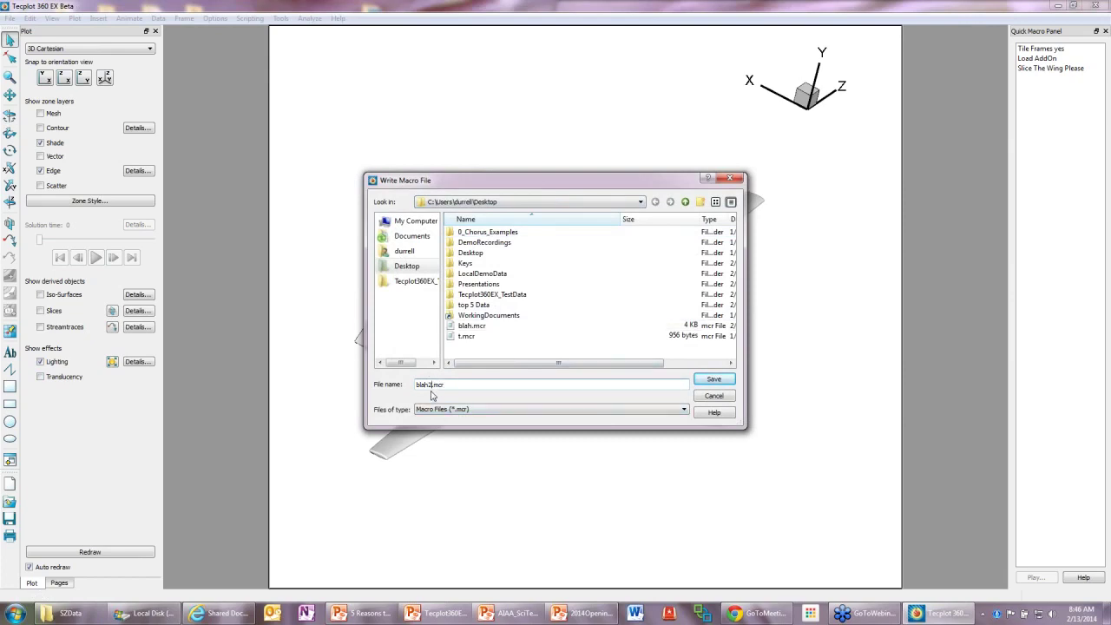
click(714, 380)
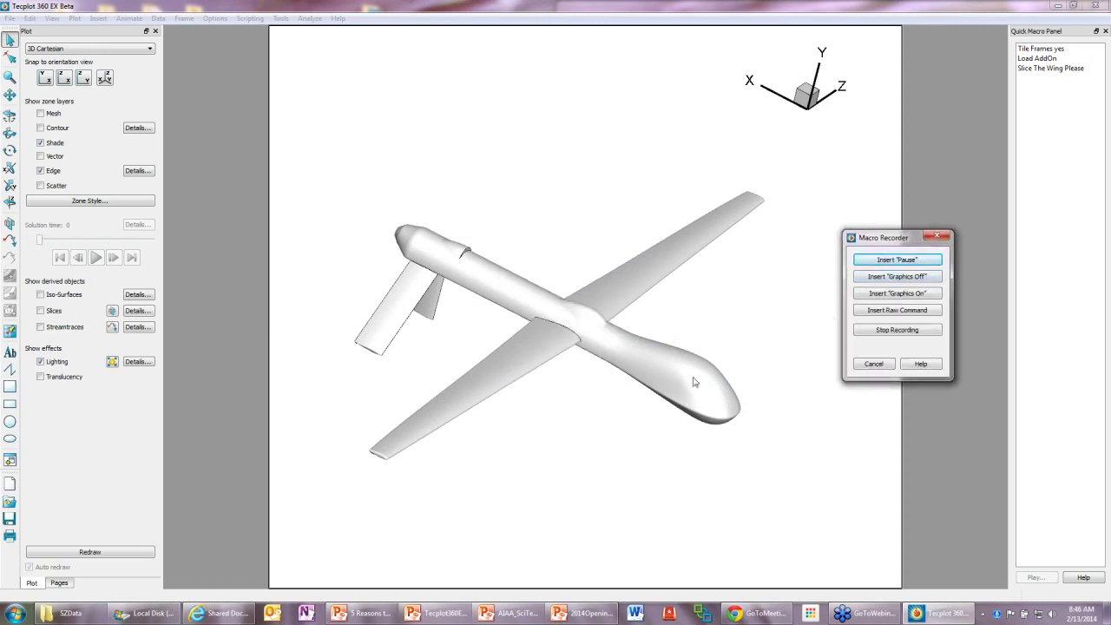
Show iso-surfaces of pressure at one specified value of 0 and redraw the plot.
click(40, 294)
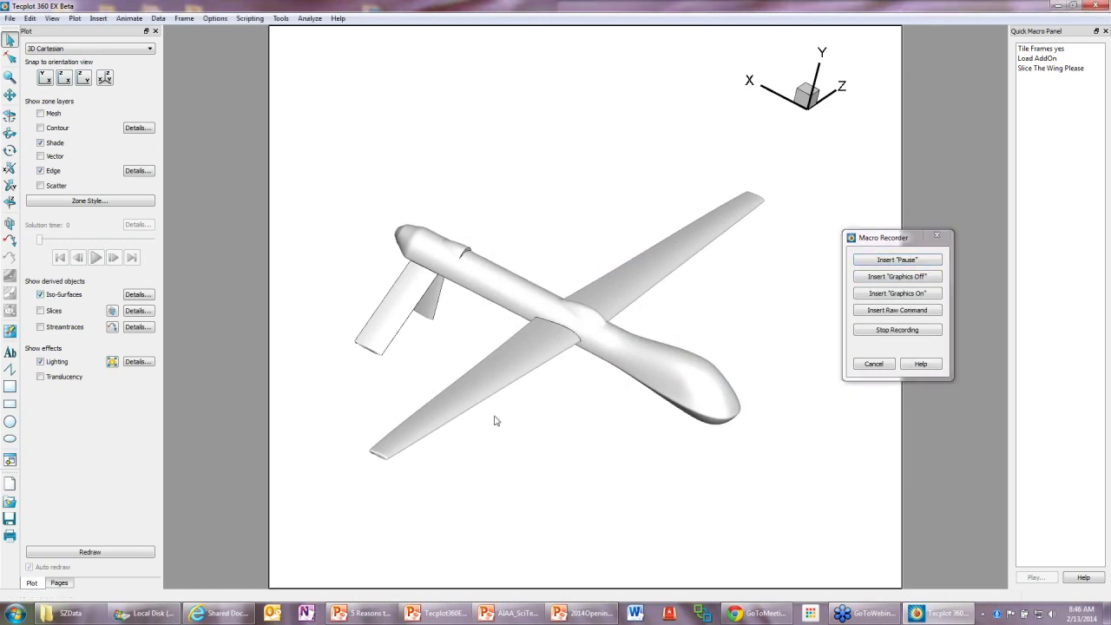
click(137, 294)
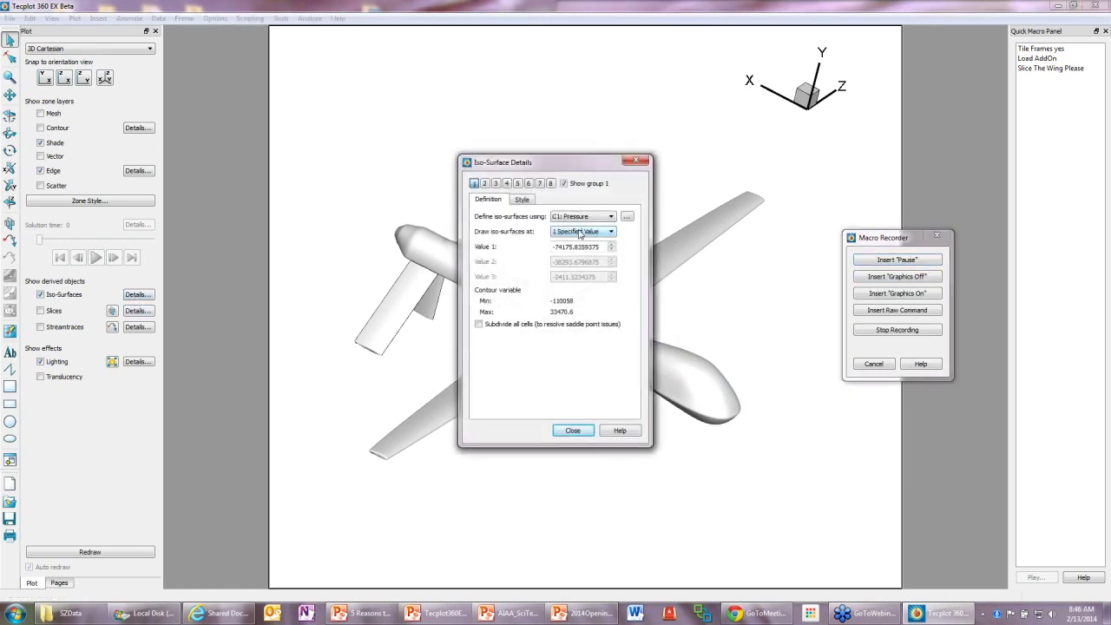
drag(597, 247, 516, 240)
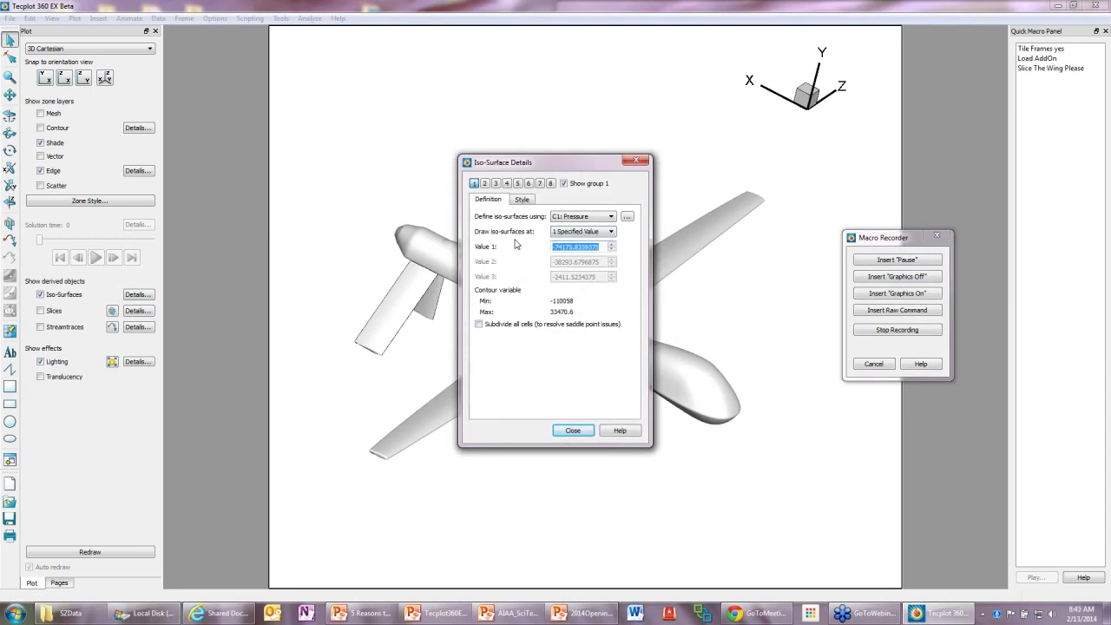
text(-10)
click(65, 552)
drag(543, 165, 711, 181)
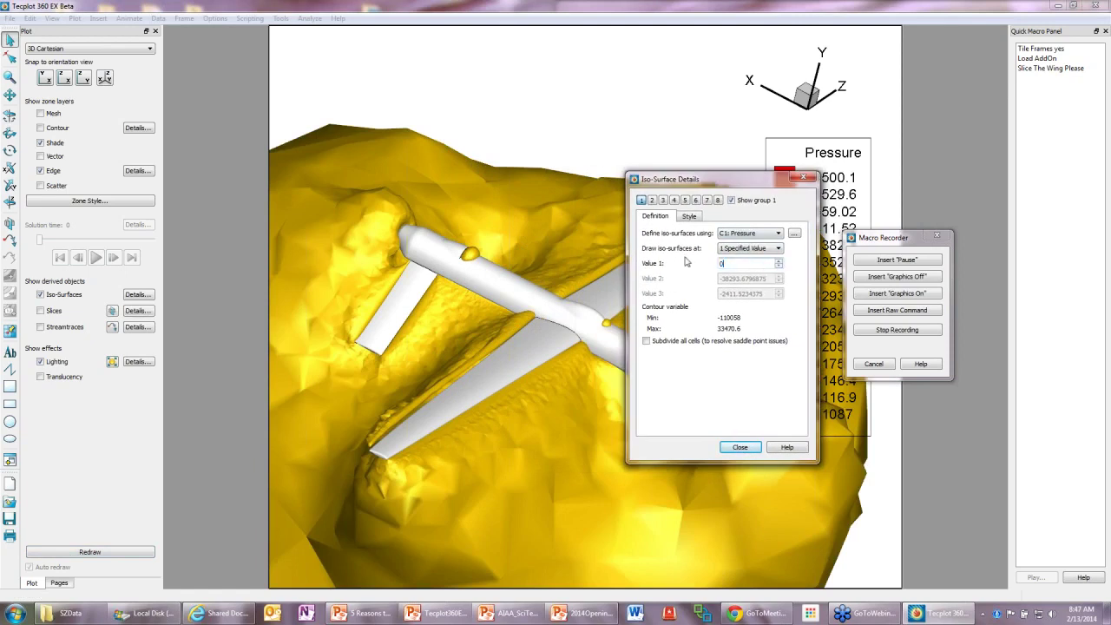
click(119, 551)
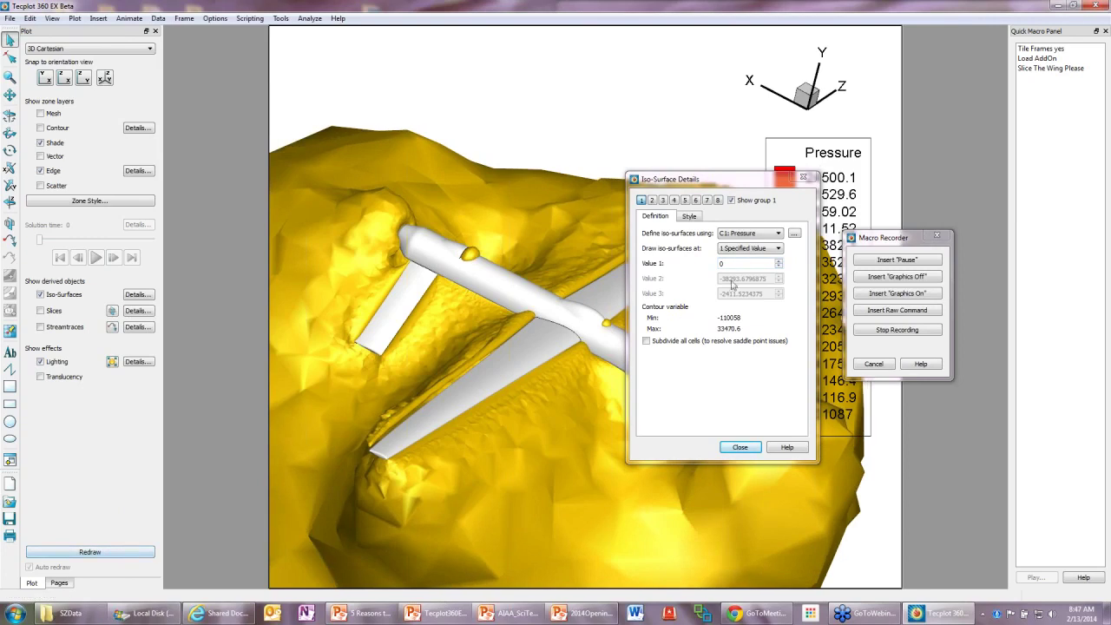
Set the pressure iso-surface's Value 1 to 100, redraw the plot and close the iso-surface details.
double_click(739, 263)
text(100)
click(91, 552)
click(751, 451)
Extract the displayed pressure iso-surface around the aircraft.
middle_drag(631, 449, 532, 466)
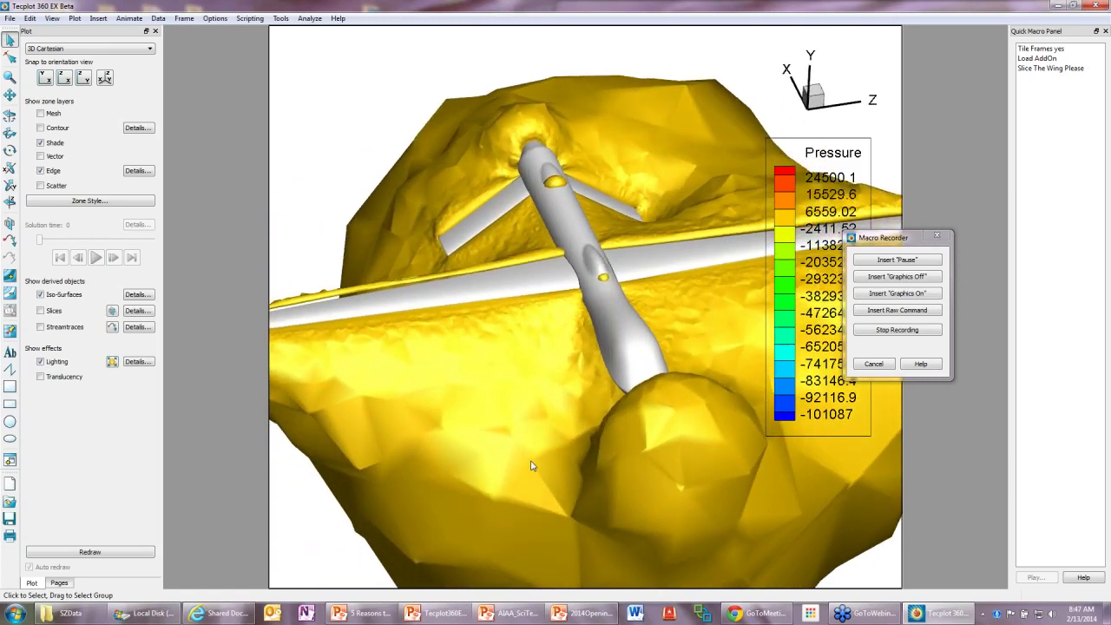
right_click(512, 416)
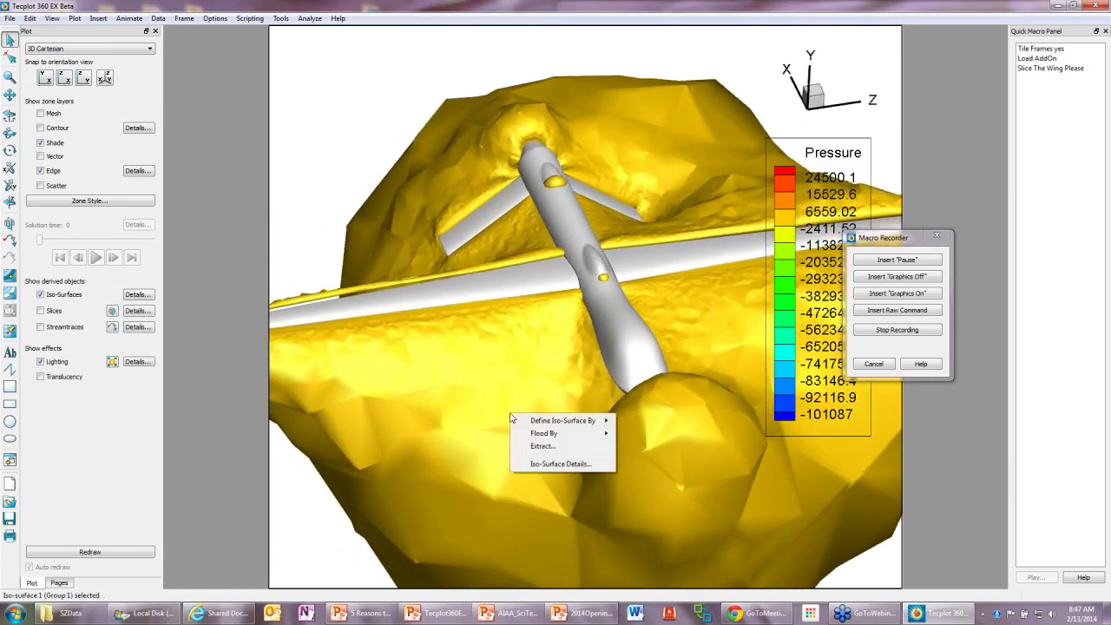
click(543, 446)
click(524, 335)
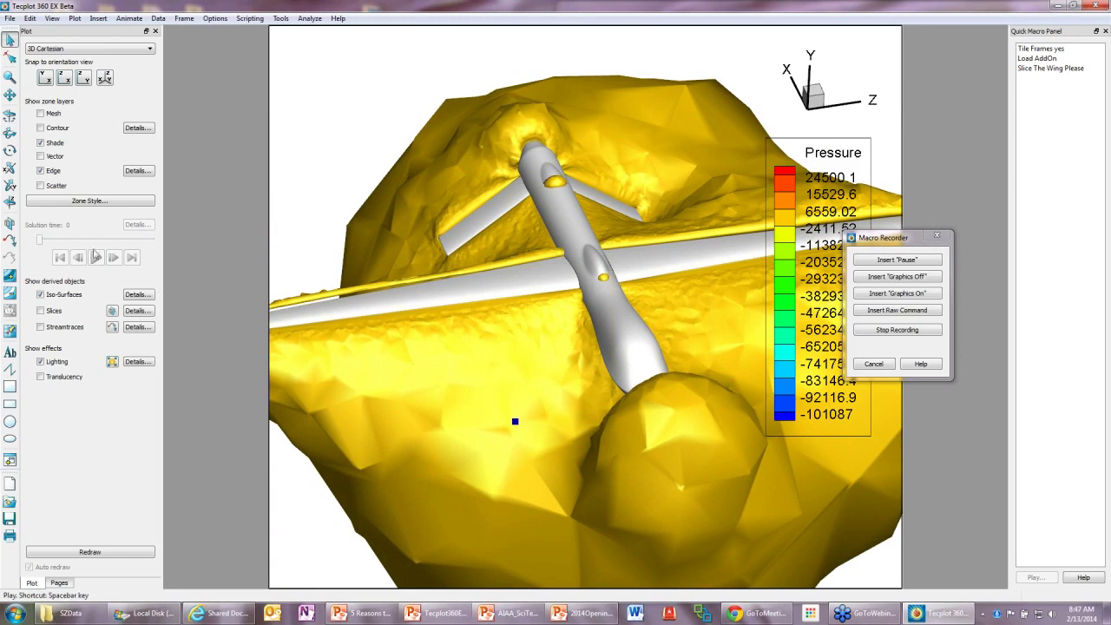
Show only the extracted iso-surface zone, zone 10, in the zone styles and redraw the plot.
click(112, 200)
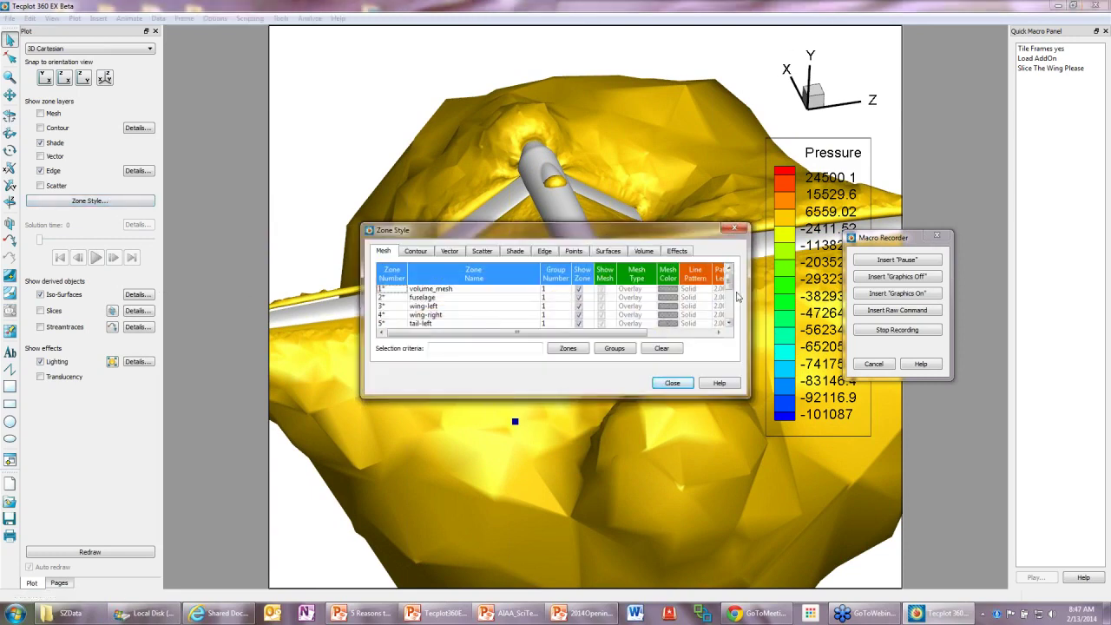
scroll(734, 290, down, 2)
click(546, 323)
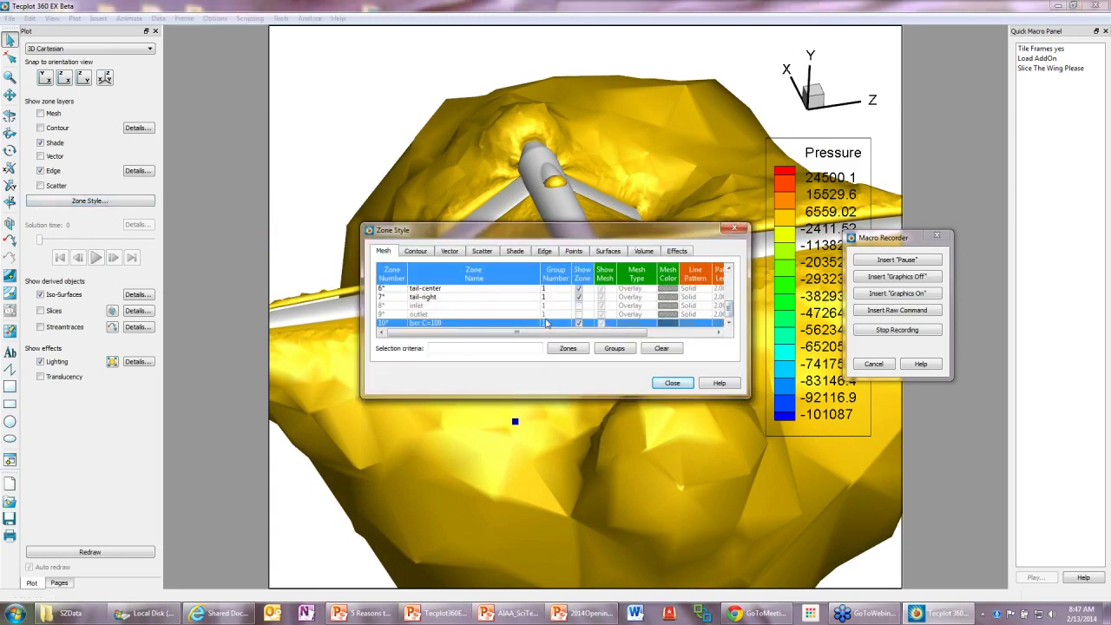
right_click(580, 323)
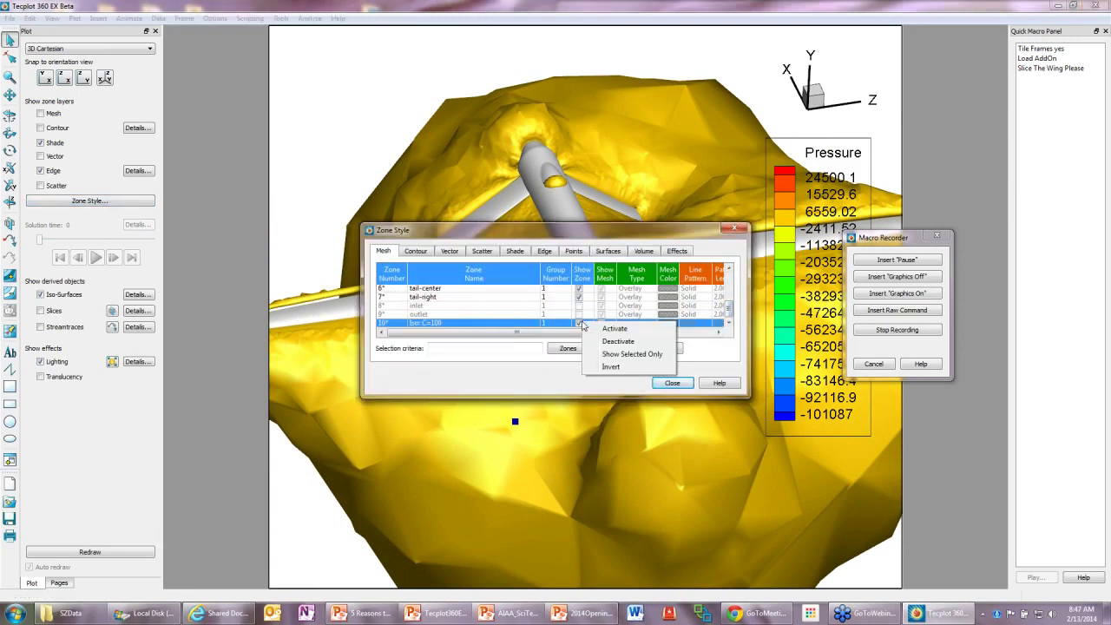
click(621, 354)
click(672, 383)
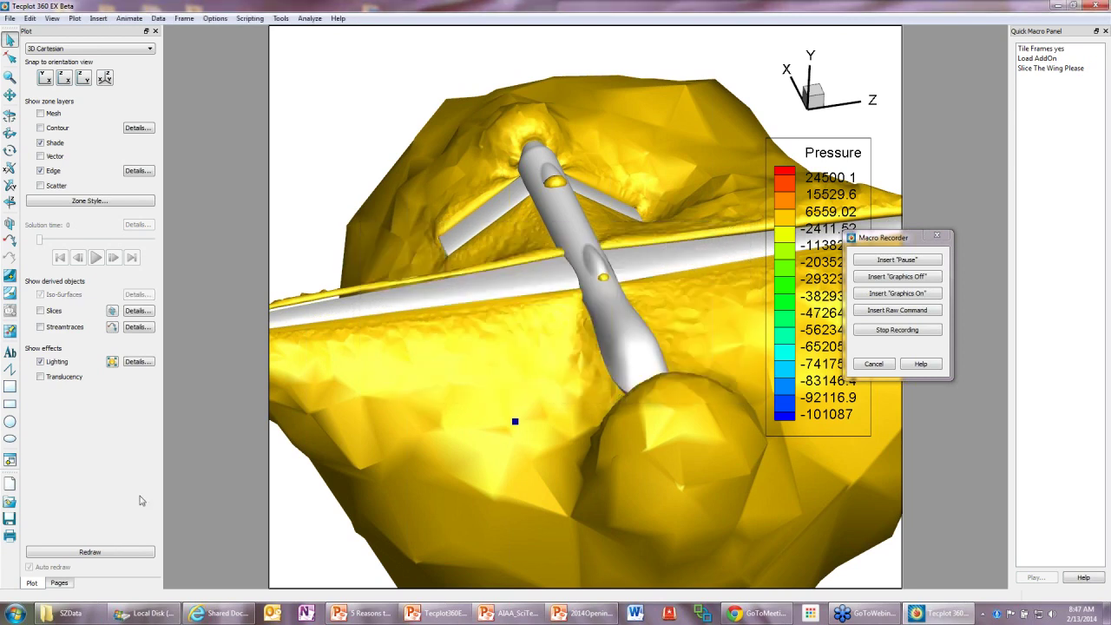
click(95, 556)
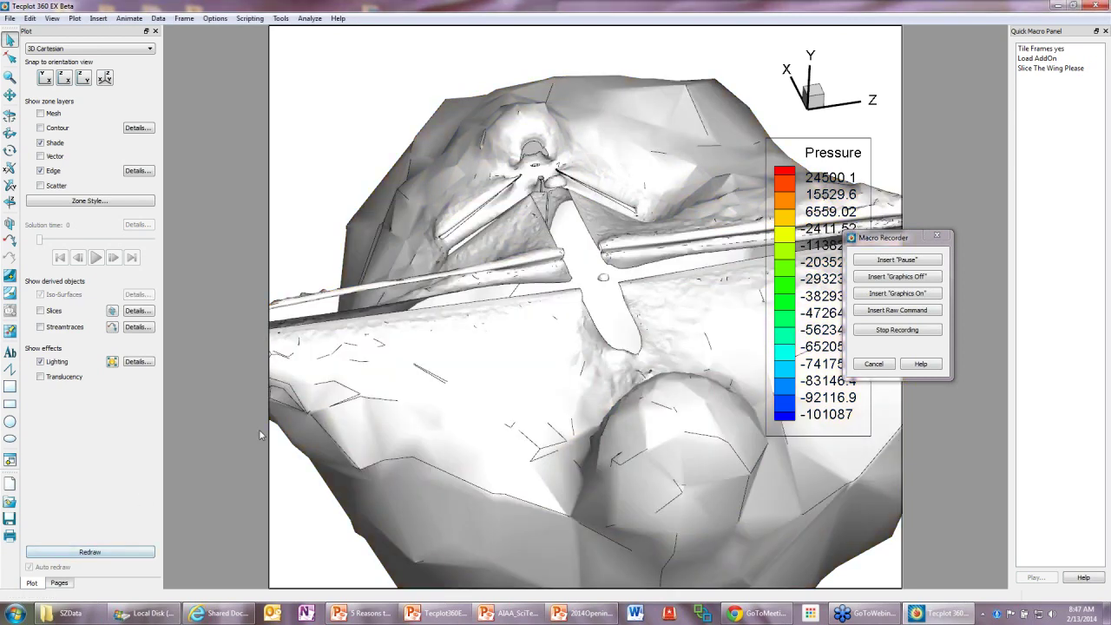
Hide the edge layer, show contours coloured by Z Velocity in contour group 1, and redraw the plot.
click(40, 170)
click(40, 127)
click(138, 128)
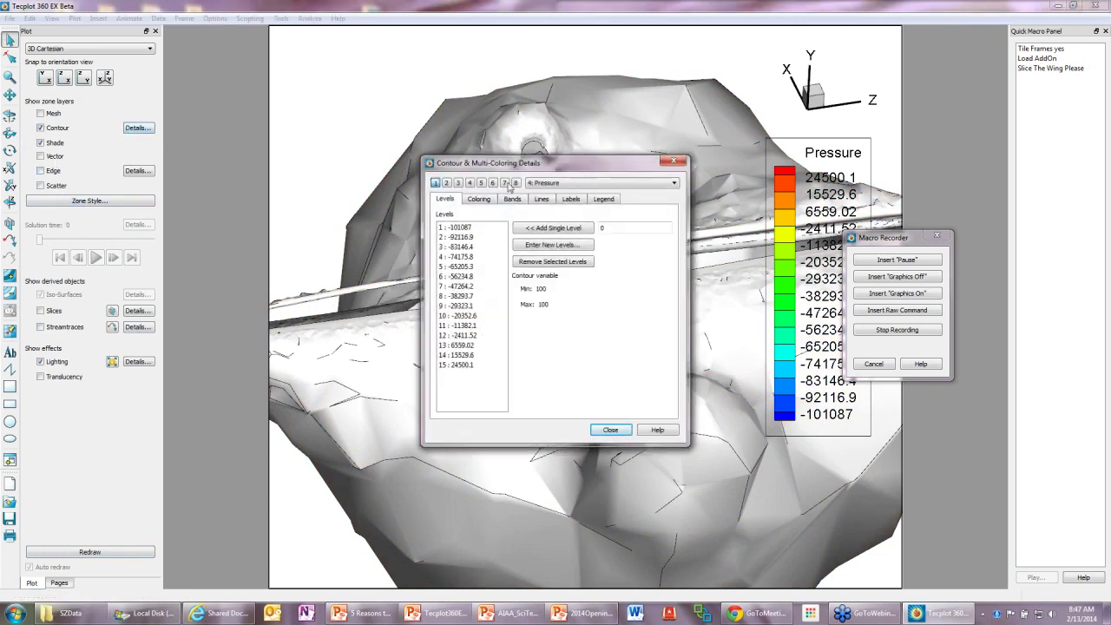
click(544, 183)
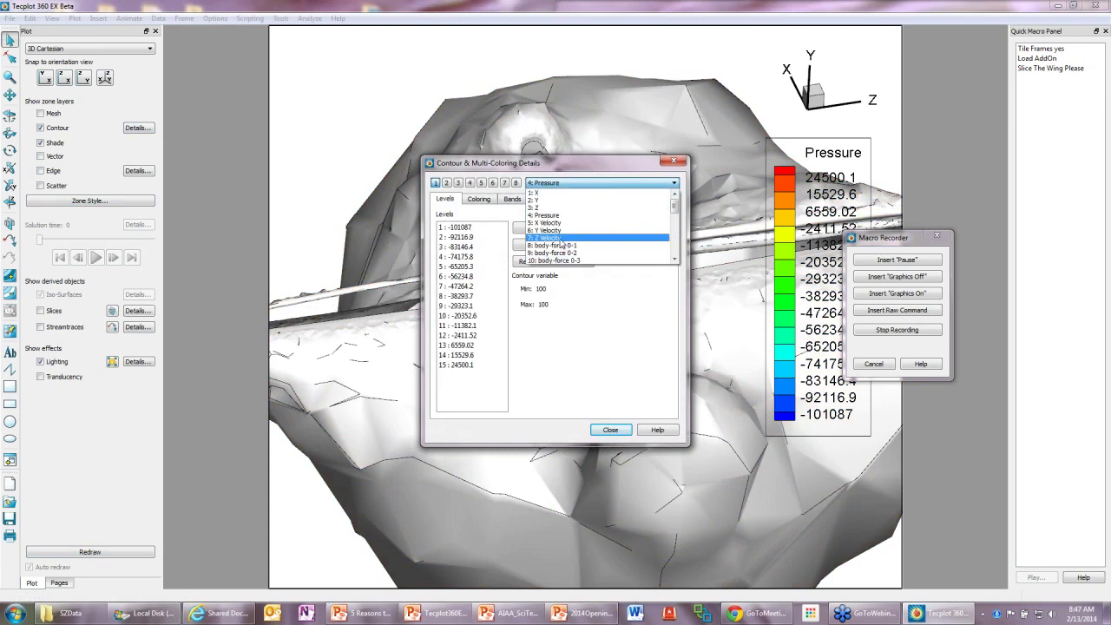
click(559, 239)
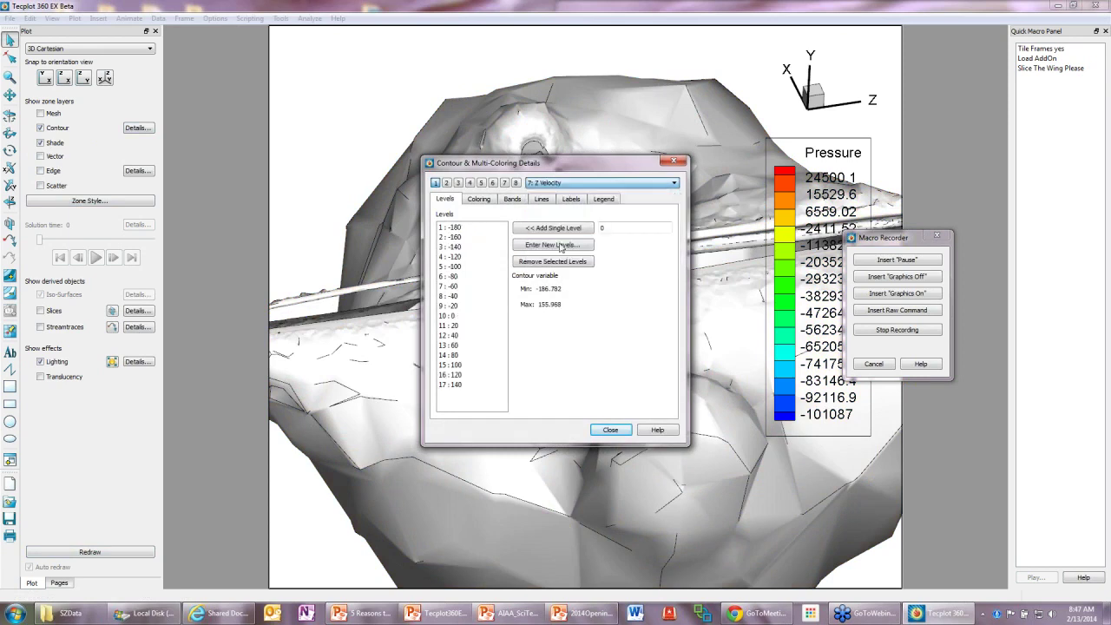
click(614, 431)
click(110, 555)
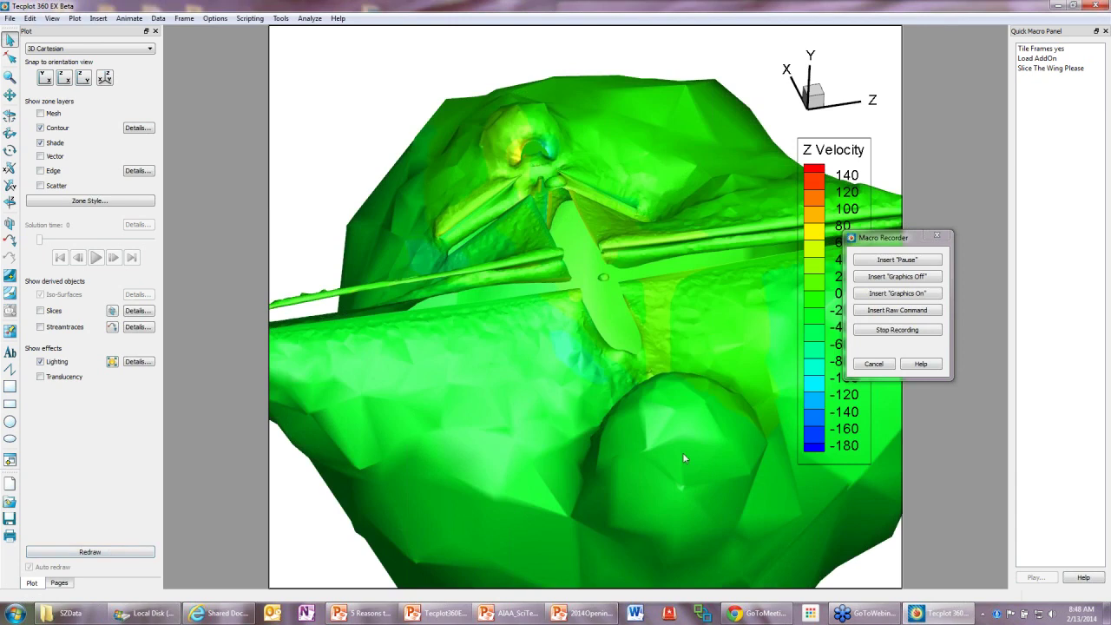
Stop the macro recording and rotate the plot to view the extracted iso-surface.
click(899, 331)
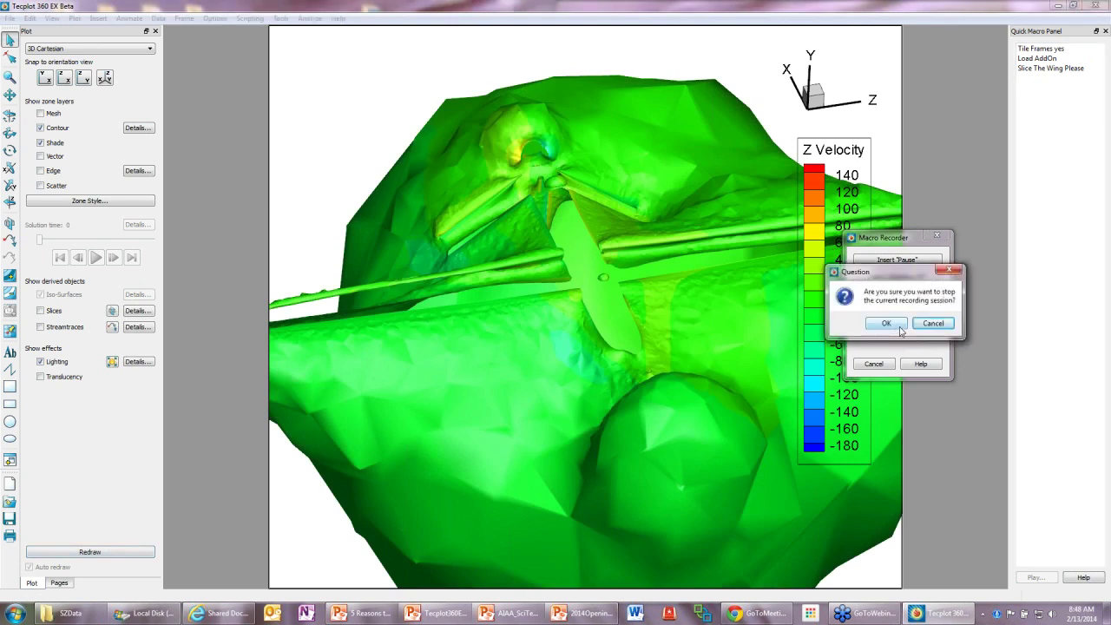
click(899, 326)
middle_drag(673, 409, 657, 379)
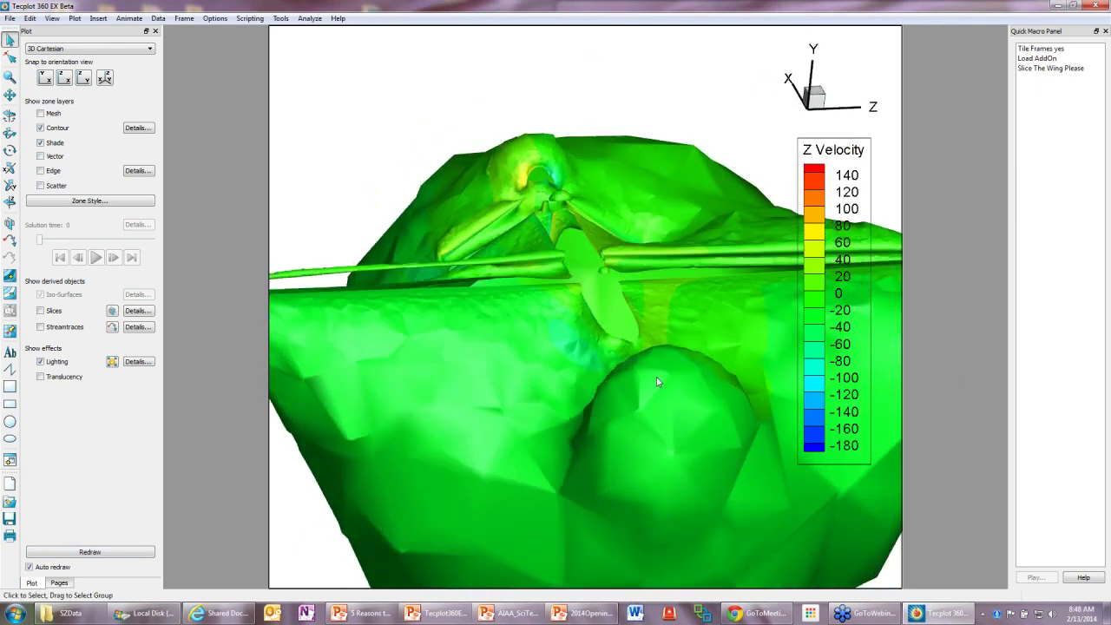
Open blah2.mcr from the Desktop in Notepad and copy its commands from the $!VarSet line through the last $!REDRAWALL.
click(1058, 7)
double_click(67, 422)
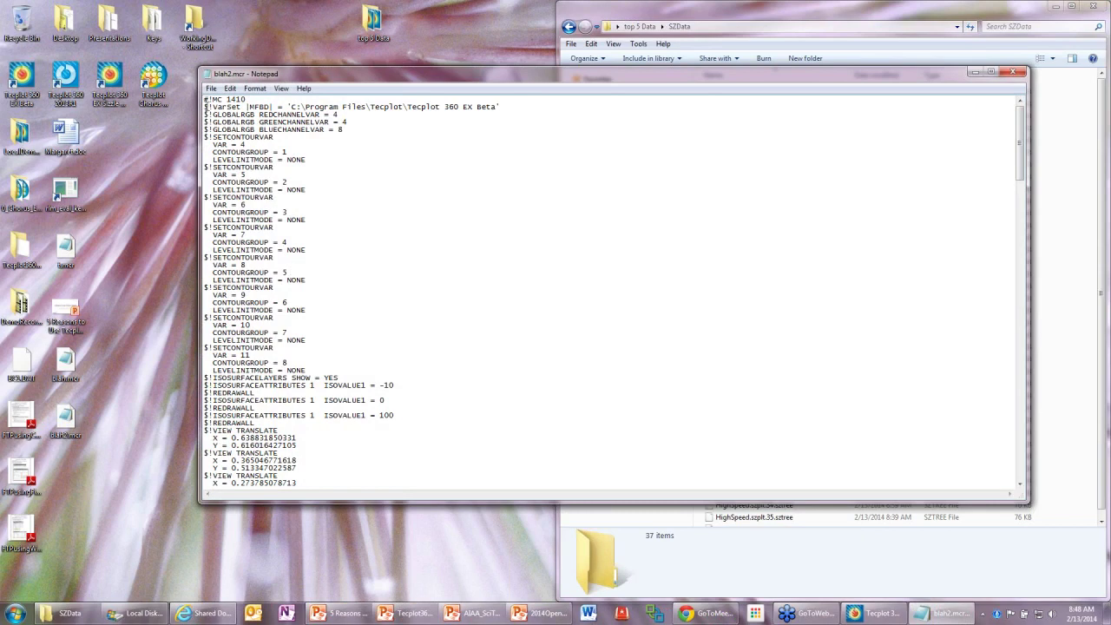
drag(204, 101, 366, 564)
drag(345, 482, 356, 466)
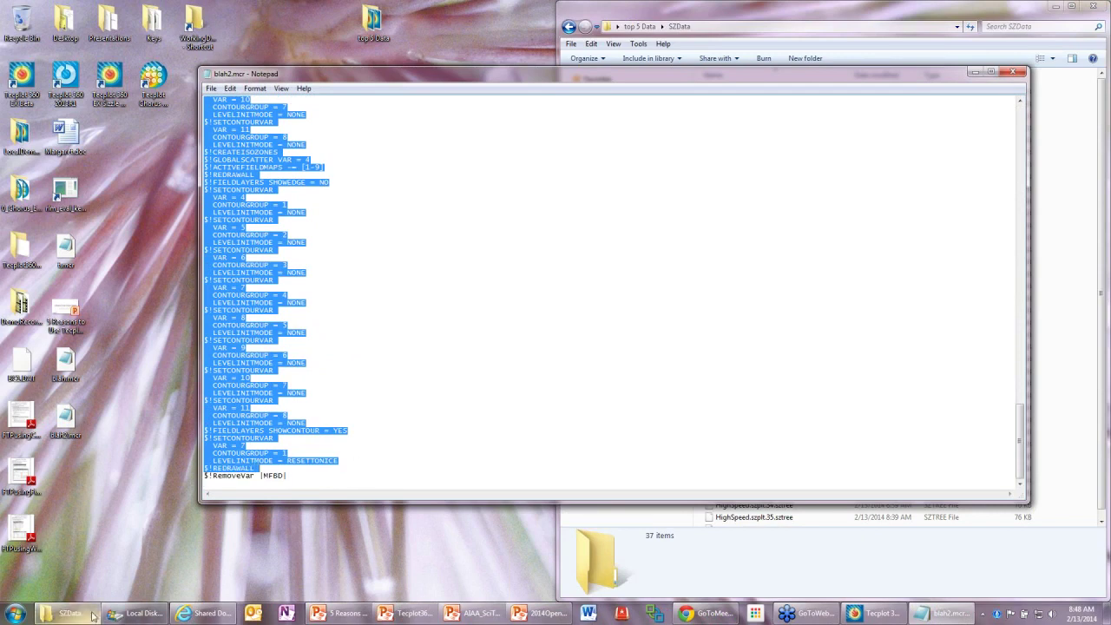
Open tecplot.mcr from C:\Program Files\Tecplot\Tecplot 360 EX Beta.
click(575, 530)
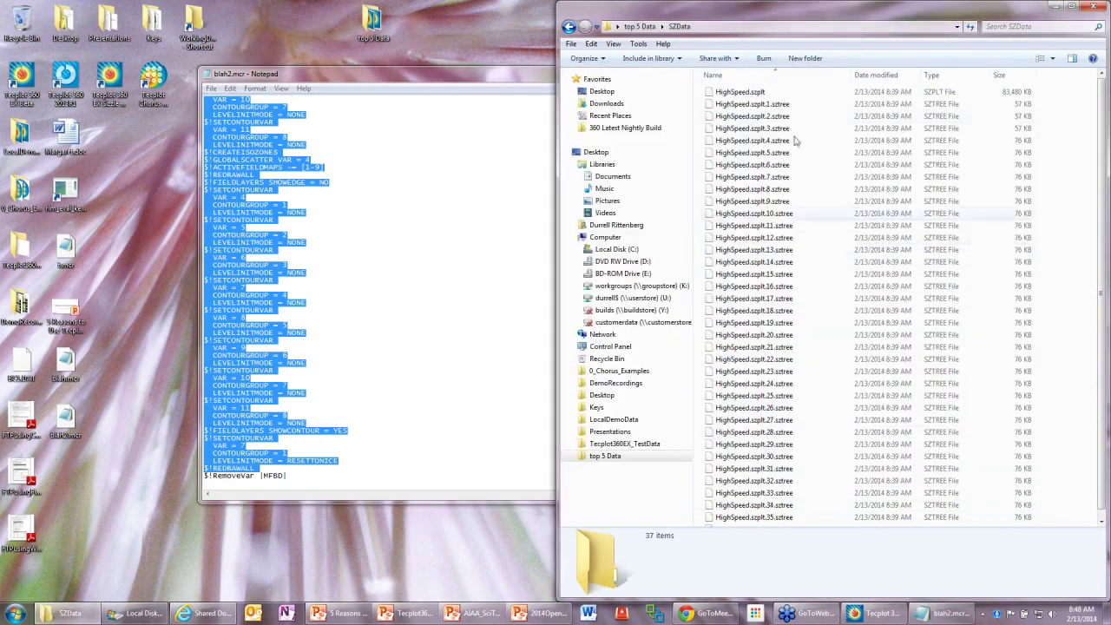
click(630, 249)
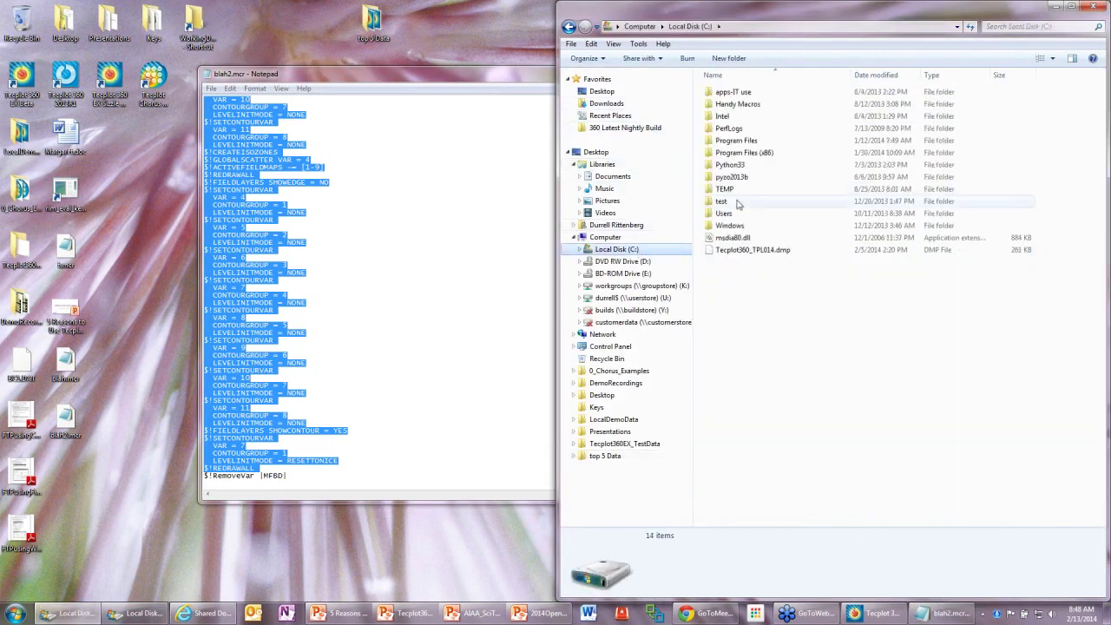
double_click(736, 141)
double_click(752, 359)
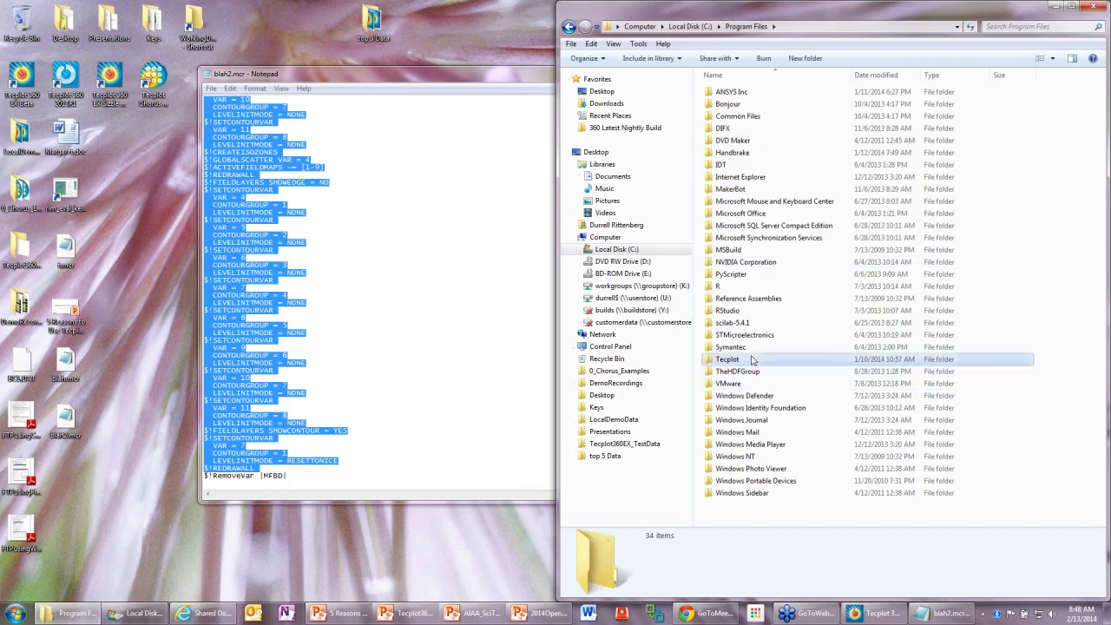
double_click(764, 93)
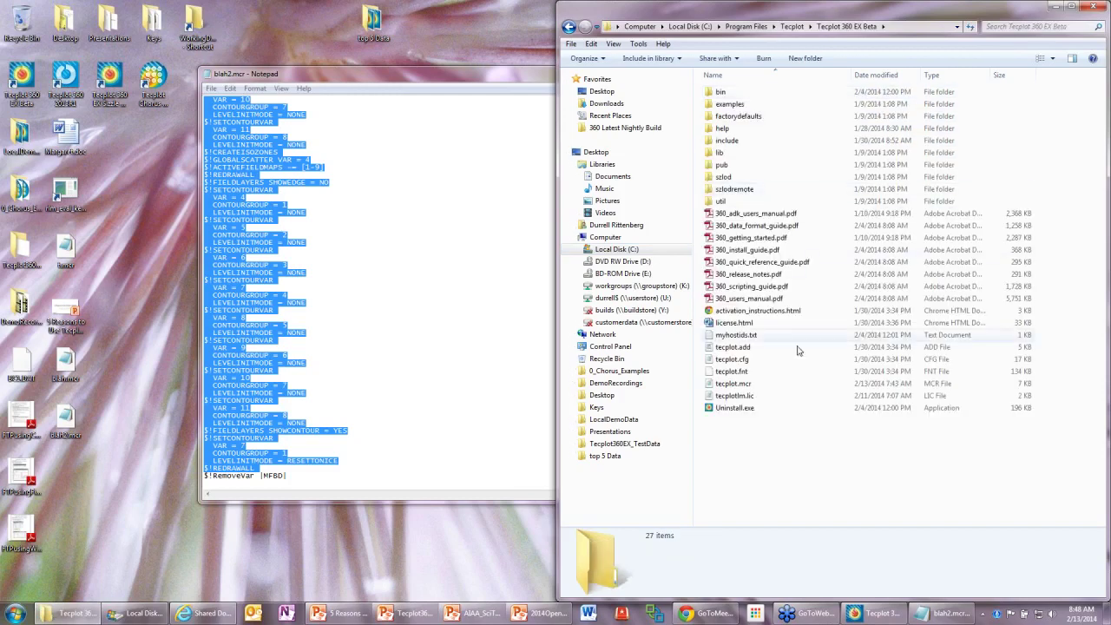
double_click(734, 384)
Paste the recorded macro commands at the end of tecplot.mcr, after the last $!ENDMACROFUNCTION.
scroll(367, 325, down, 20)
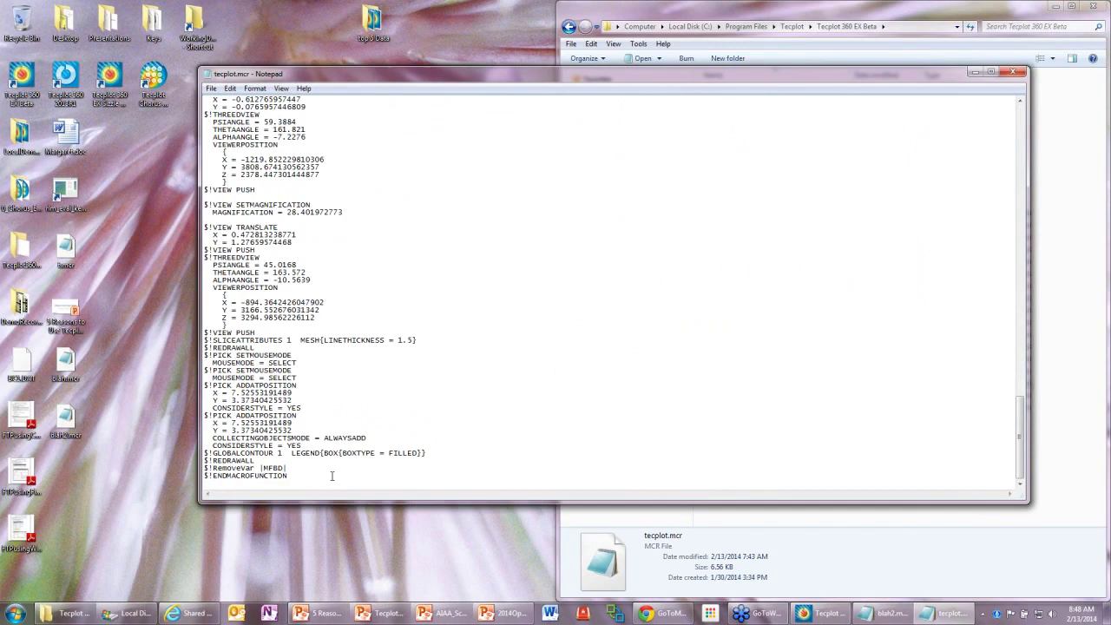
key(ctrl+End)
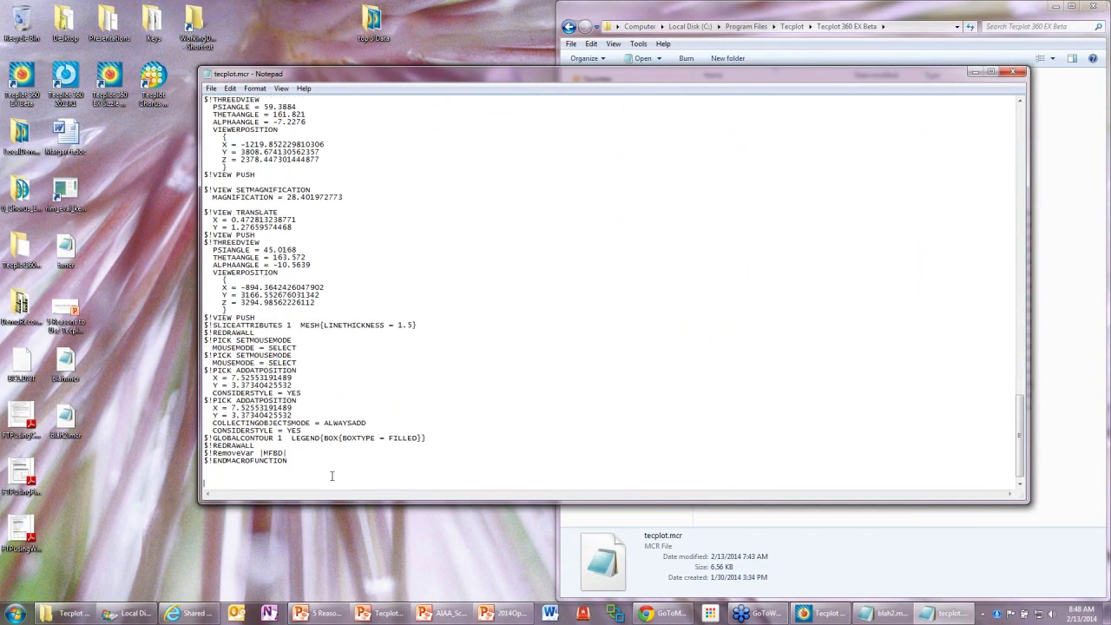
key(ctrl+v)
Copy the $!MACROFUNCTION NAME line of the "Slice The Wing Please" macro.
scroll(332, 476, up, 20)
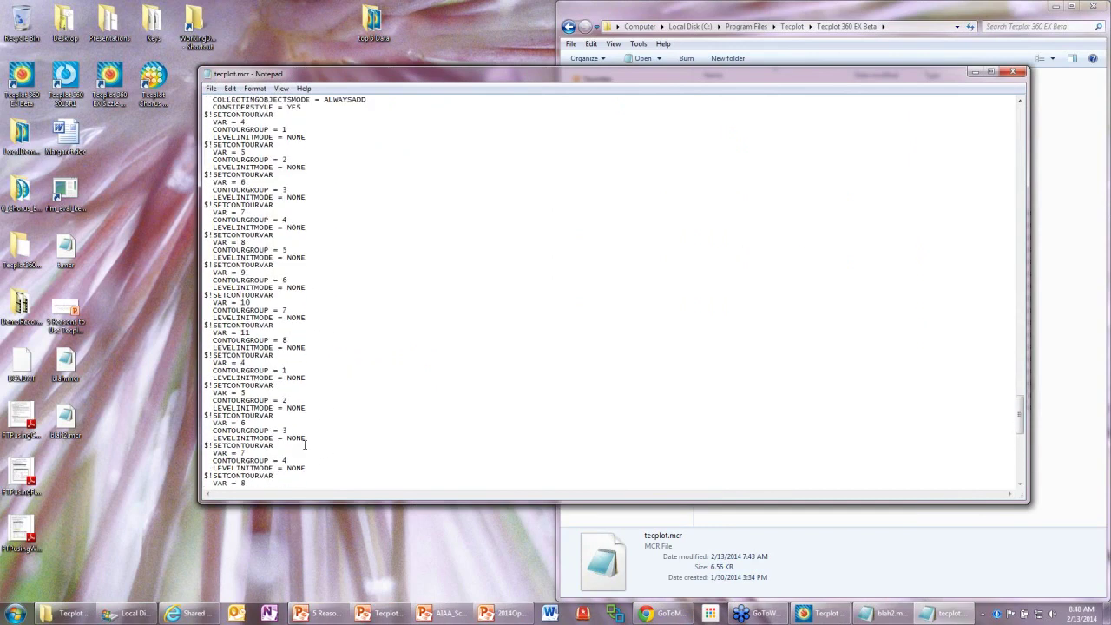
scroll(314, 428, up, 20)
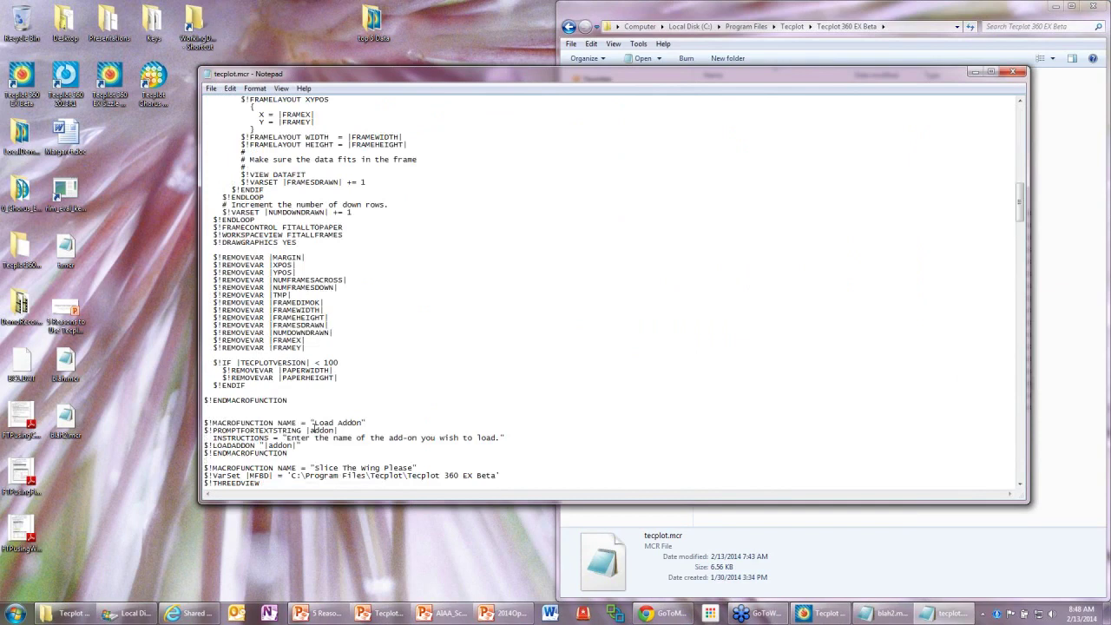
scroll(314, 428, up, 2)
scroll(314, 428, down, 12)
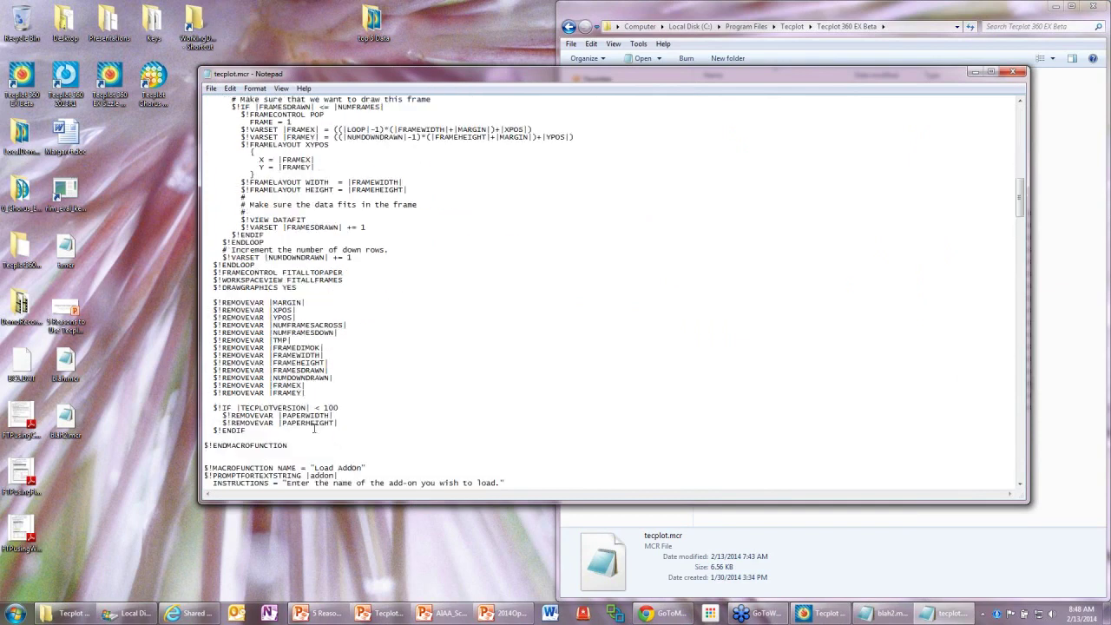
scroll(314, 428, down, 3)
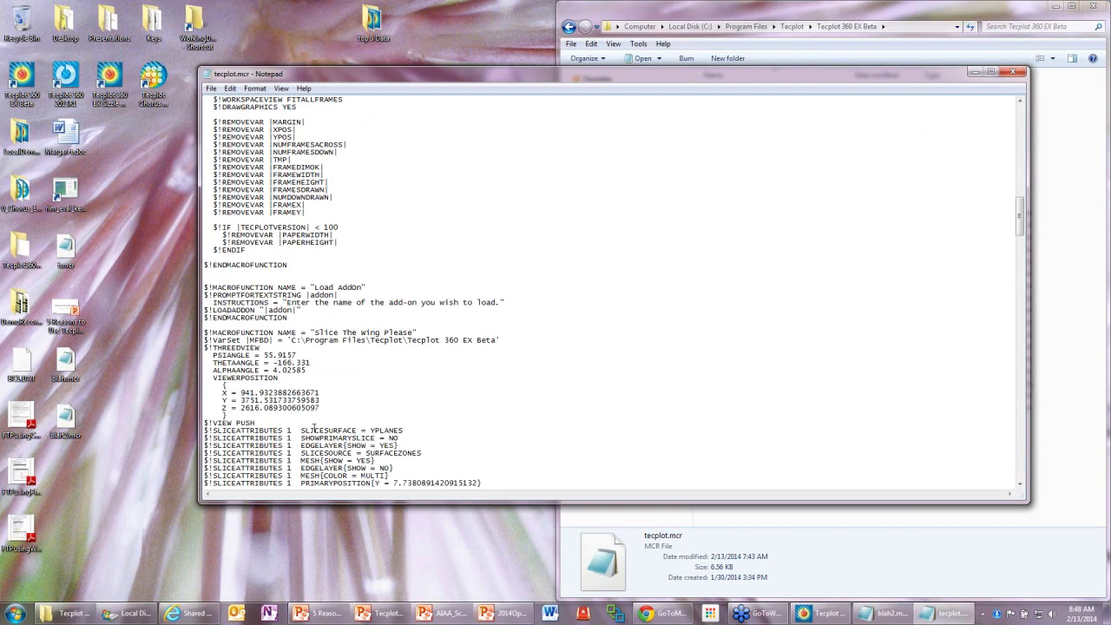
drag(422, 331, 204, 329)
key(ctrl+c)
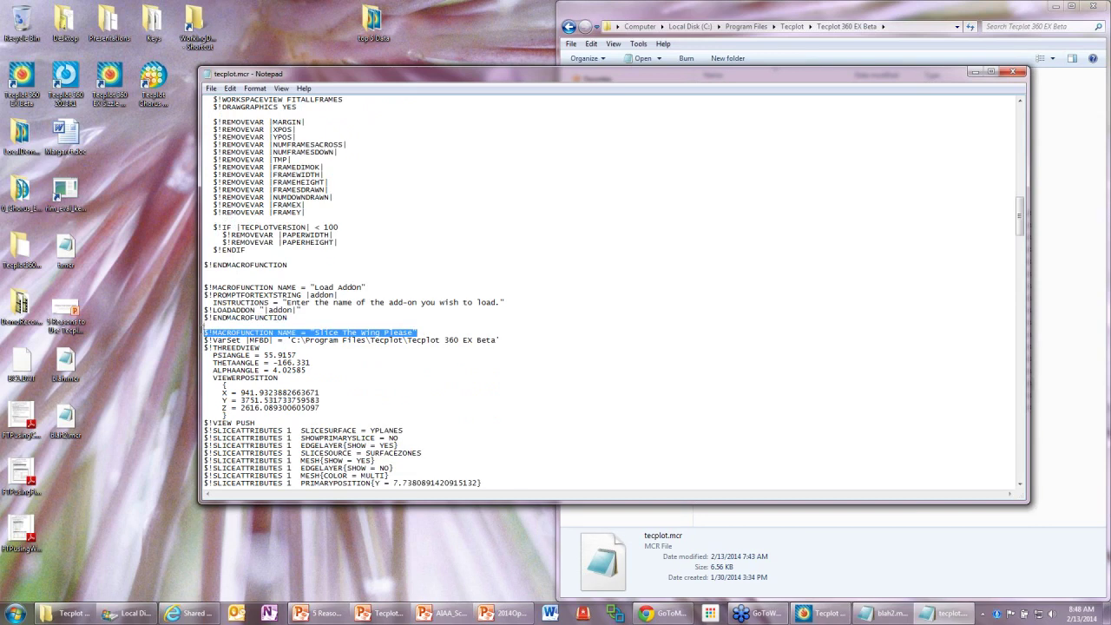
Insert the copied $!MACROFUNCTION line above the pasted commands' $!VarSet line and change its name to "Iso me".
scroll(233, 347, down, 20)
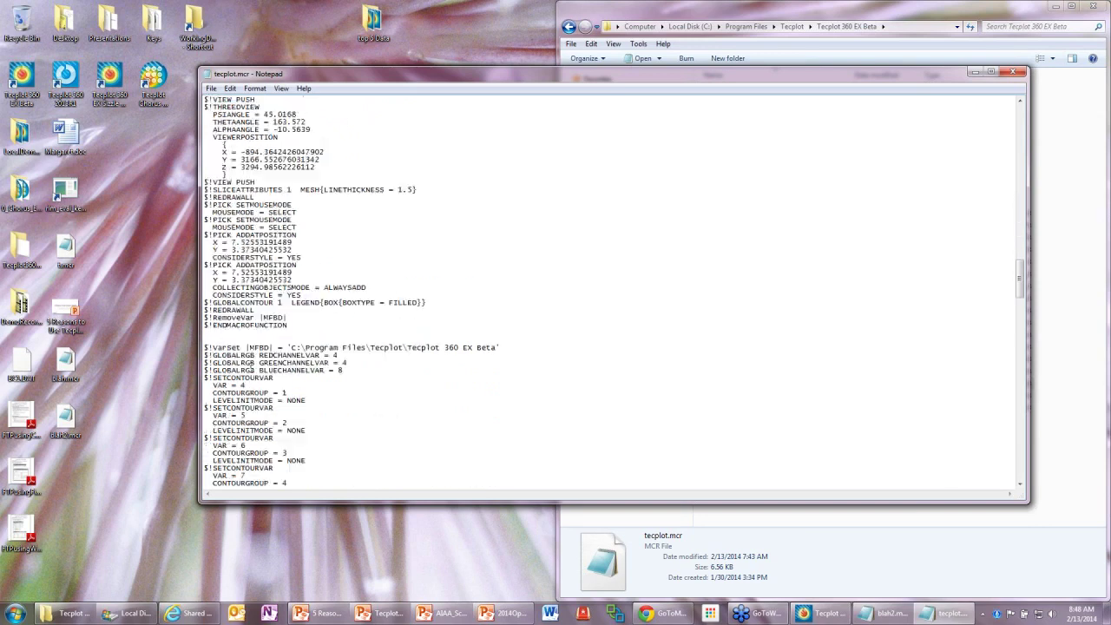
scroll(270, 412, up, 15)
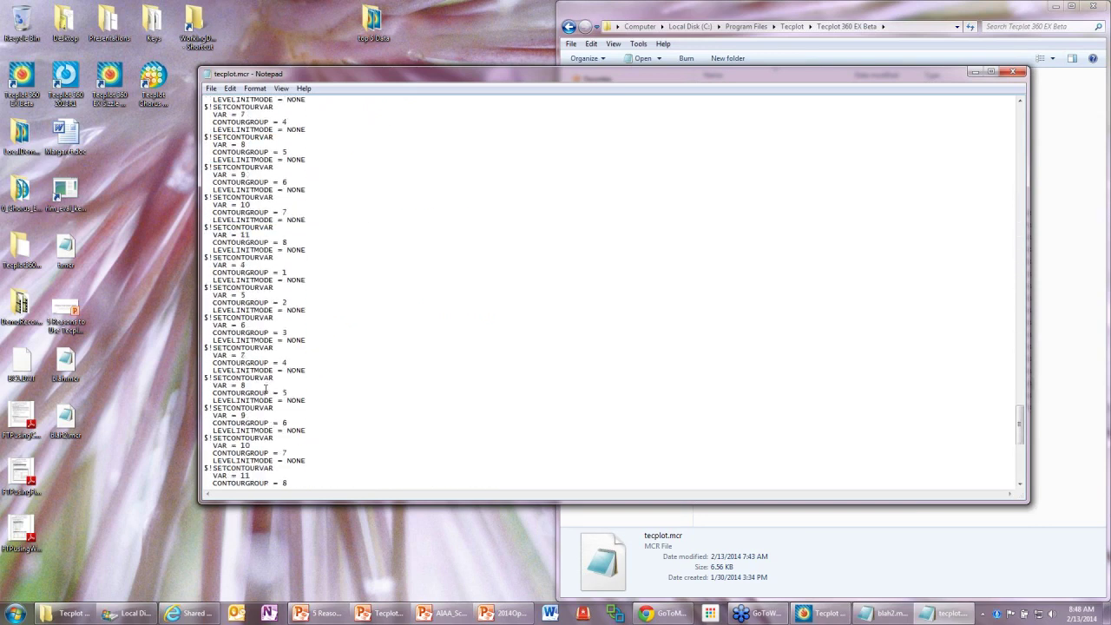
scroll(263, 378, up, 20)
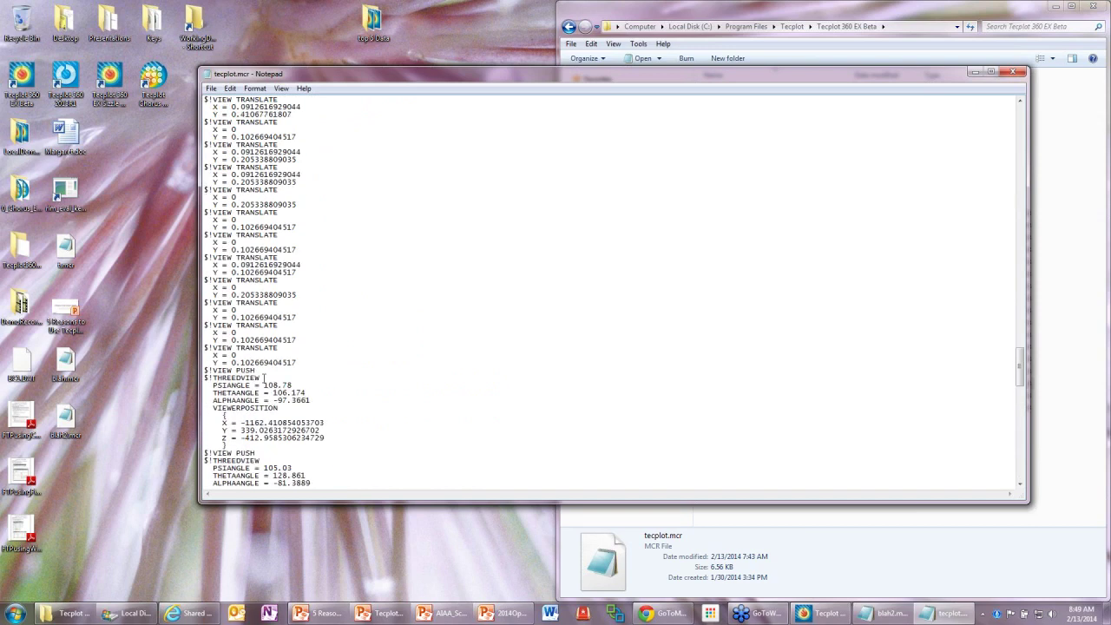
scroll(265, 377, up, 4)
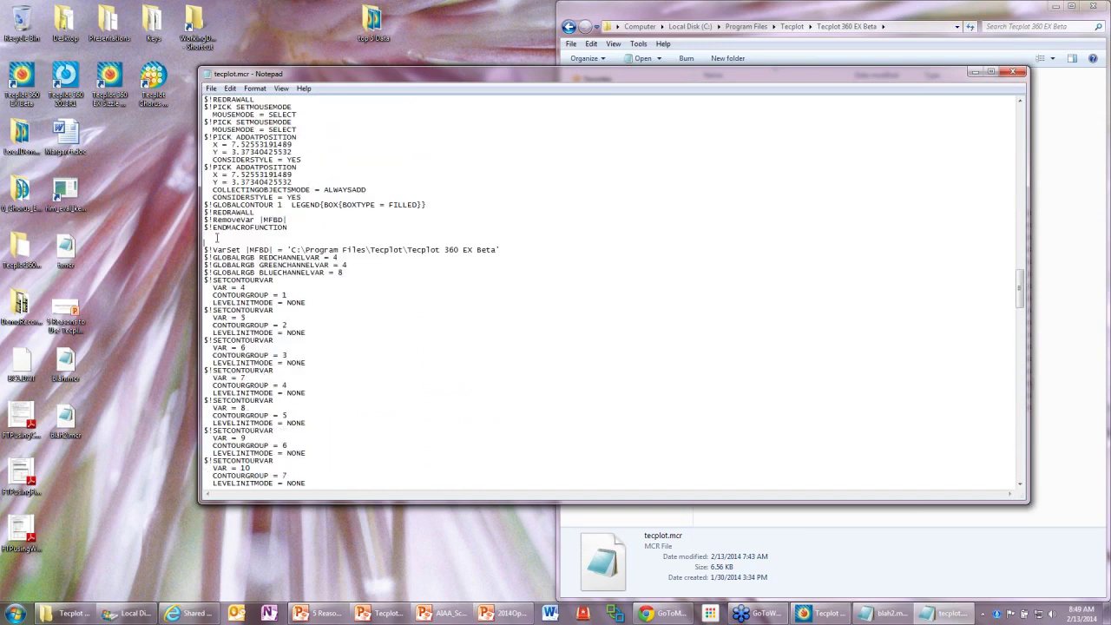
key(Return)
key(ctrl+v)
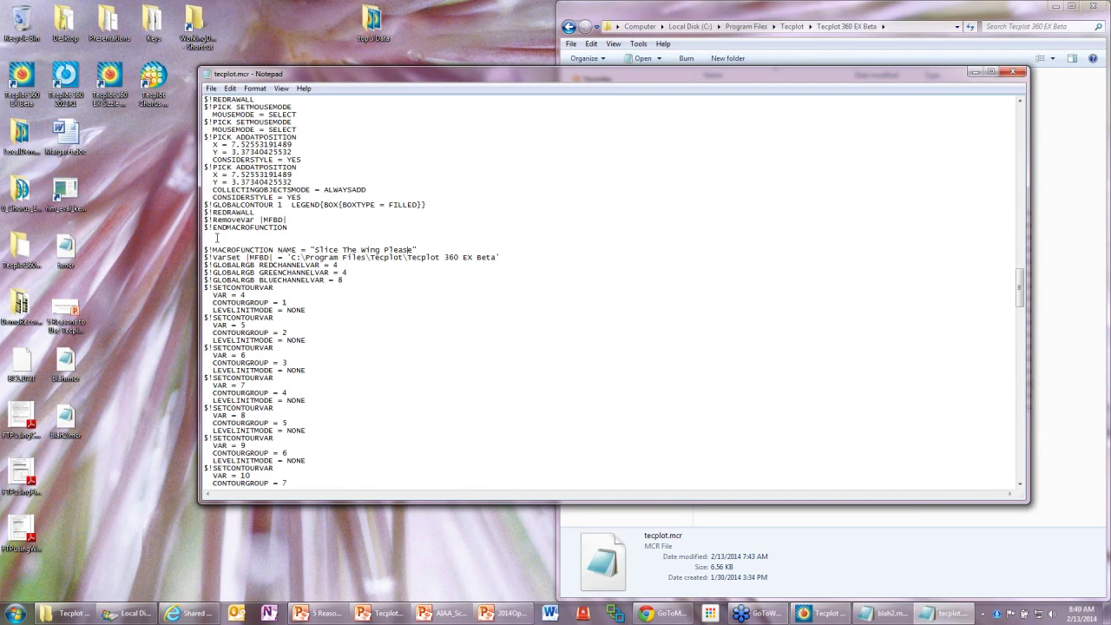
key(ctrl+shift+Left)
key(ctrl+shift+Left)
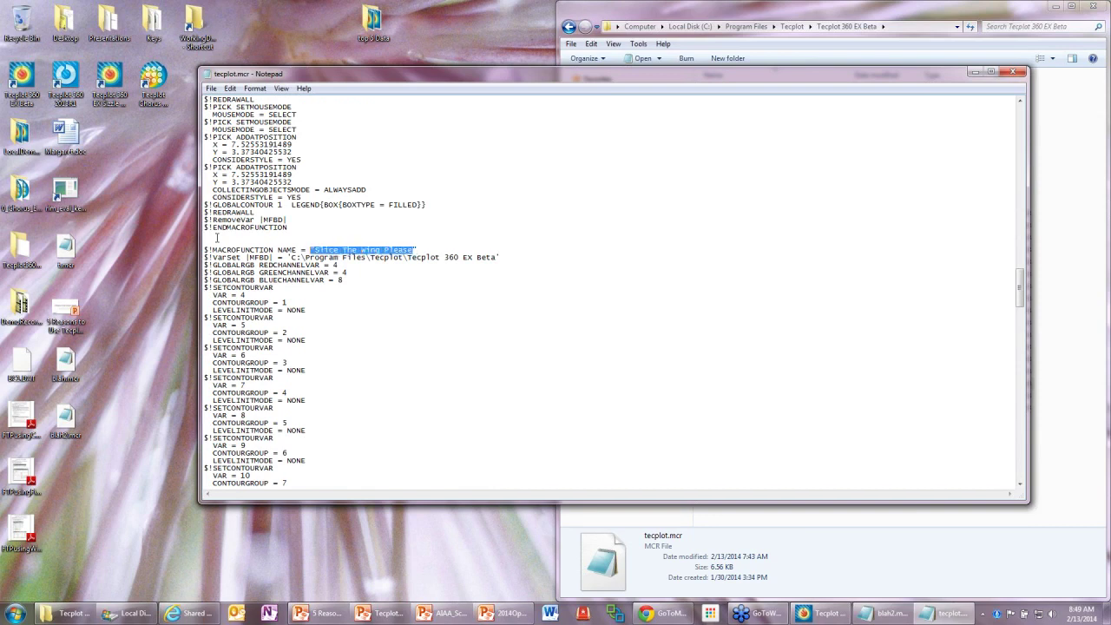
text("Iso me)
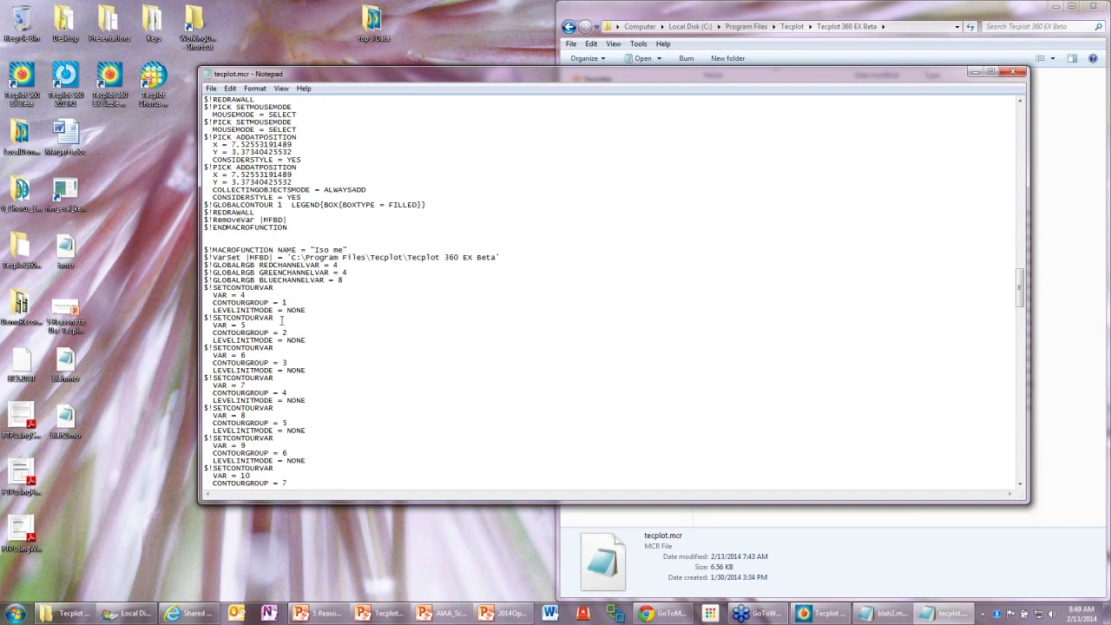
Copy the slice macro's closing $!ENDMACROFUNCTION line and paste it after the final $!REDRAWALL of the "Iso me" macro.
scroll(281, 321, down, 4)
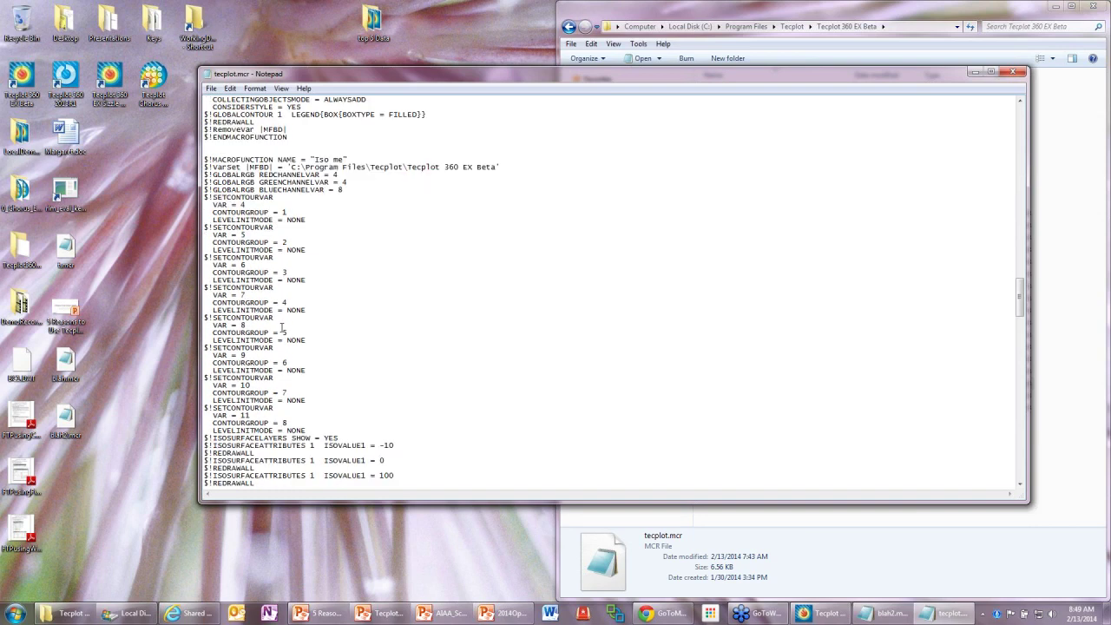
scroll(281, 327, down, 3)
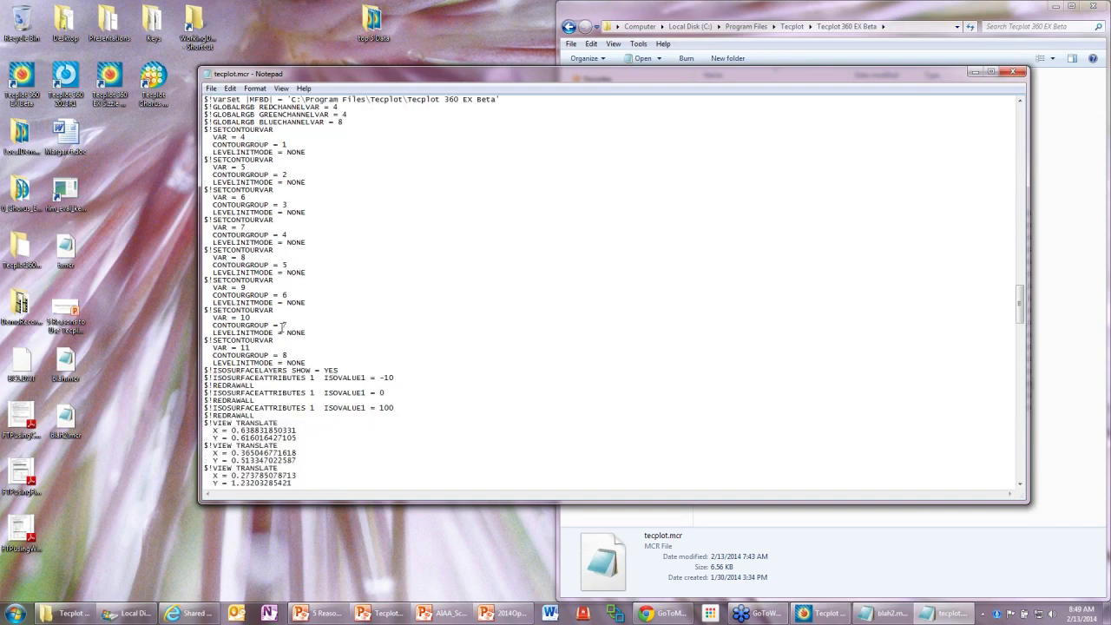
scroll(282, 327, up, 5)
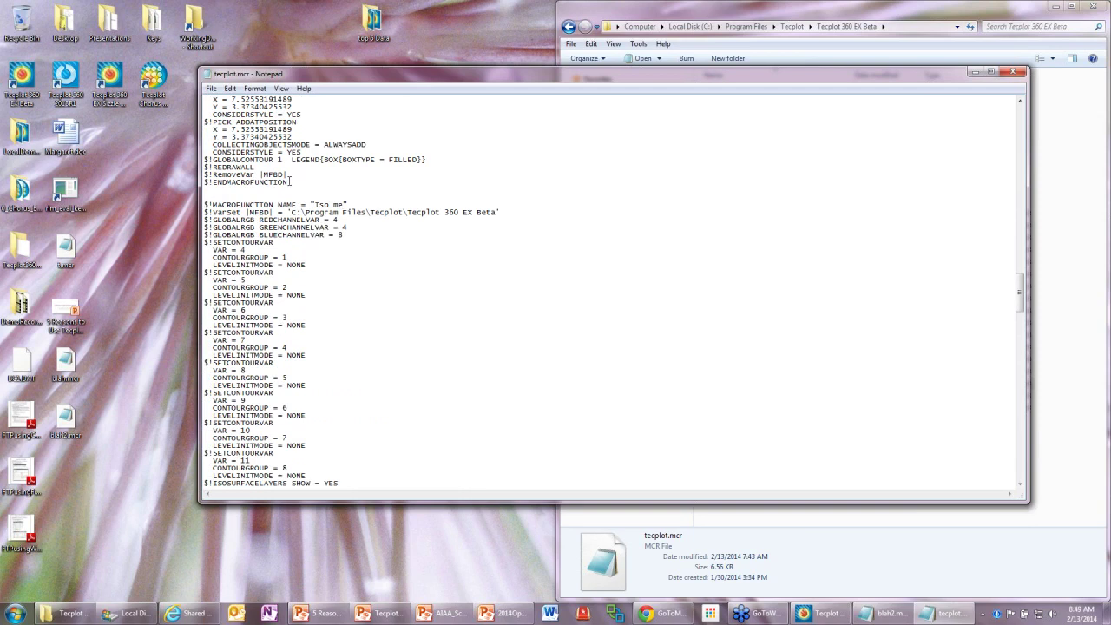
drag(290, 183, 203, 183)
key(ctrl+c)
scroll(338, 266, down, 15)
scroll(340, 262, down, 9)
scroll(264, 159, down, 9)
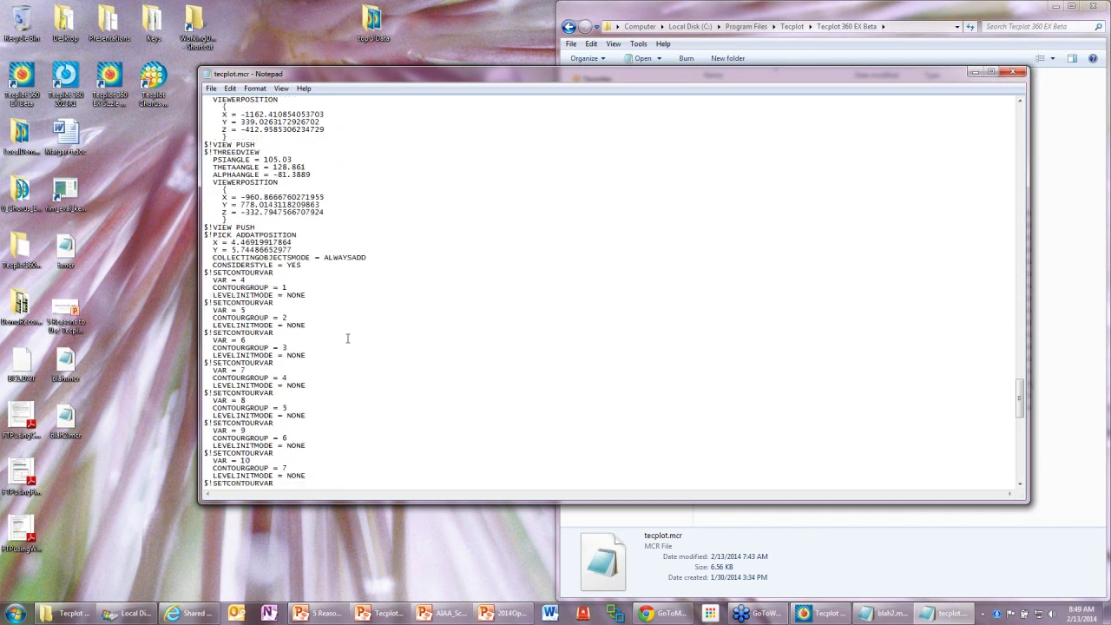
scroll(297, 290, down, 9)
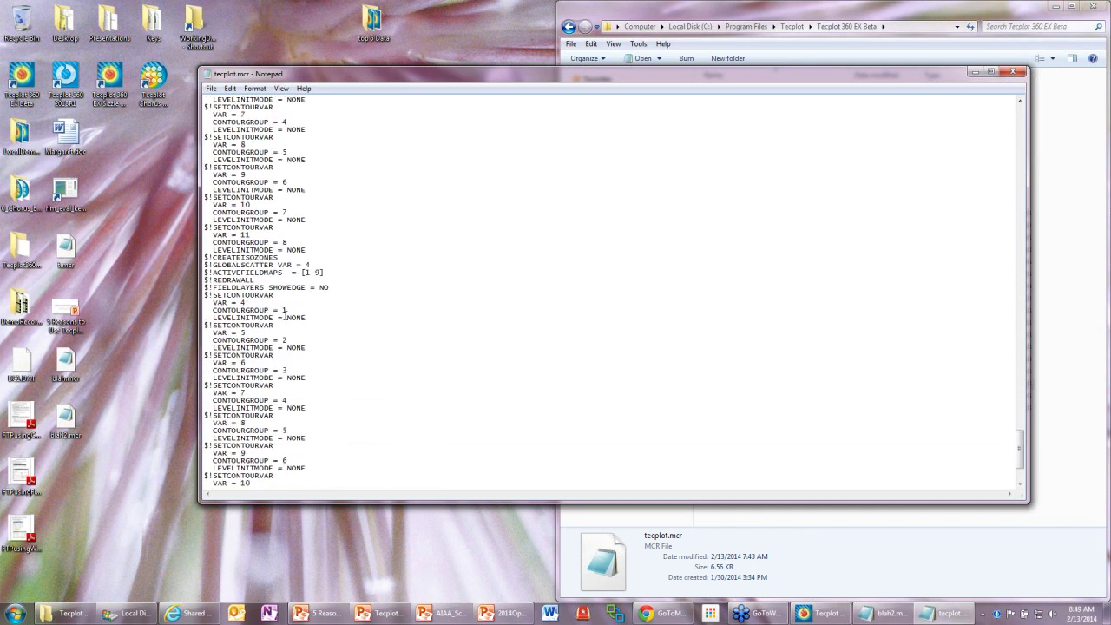
scroll(293, 311, down, 4)
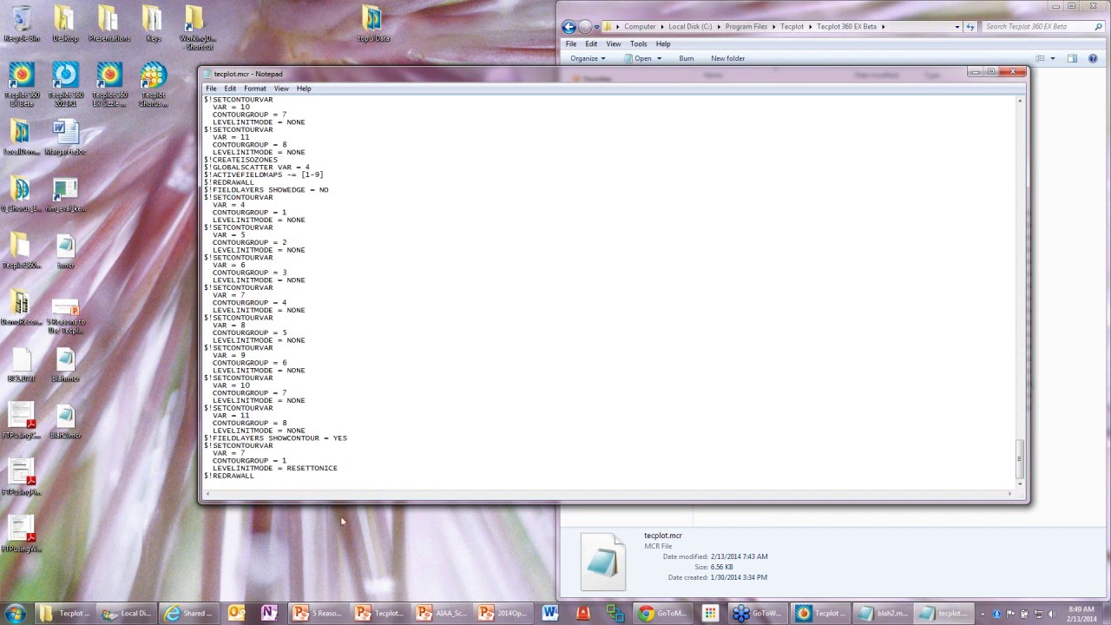
key(ctrl+v)
Save and close tecplot.mcr, and bring the blah2.mcr Notepad window to the front.
click(211, 89)
click(249, 131)
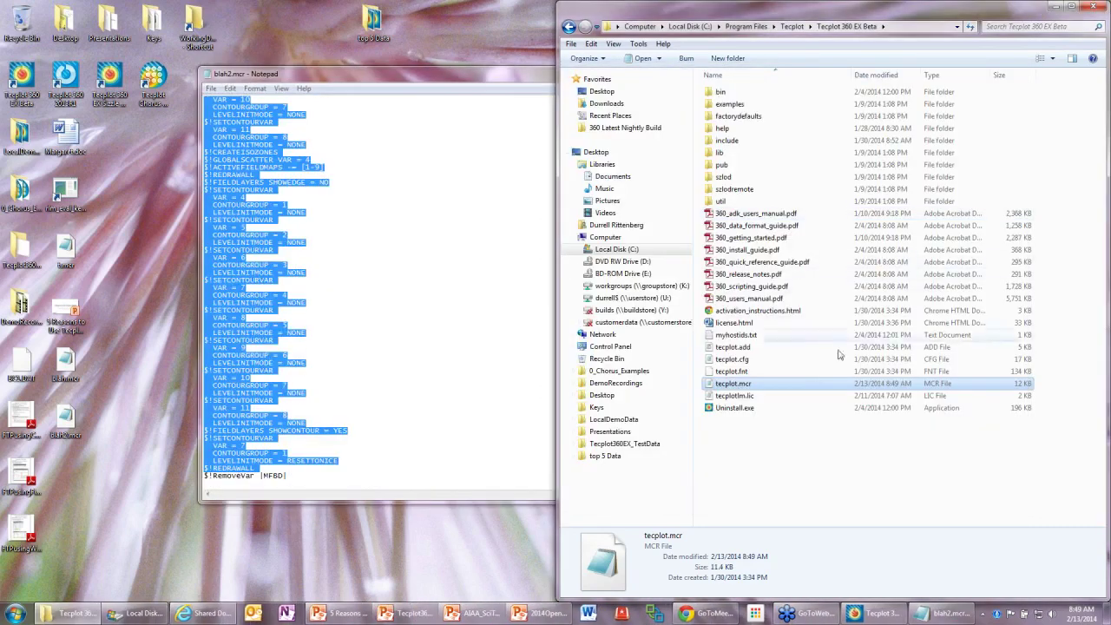
click(475, 74)
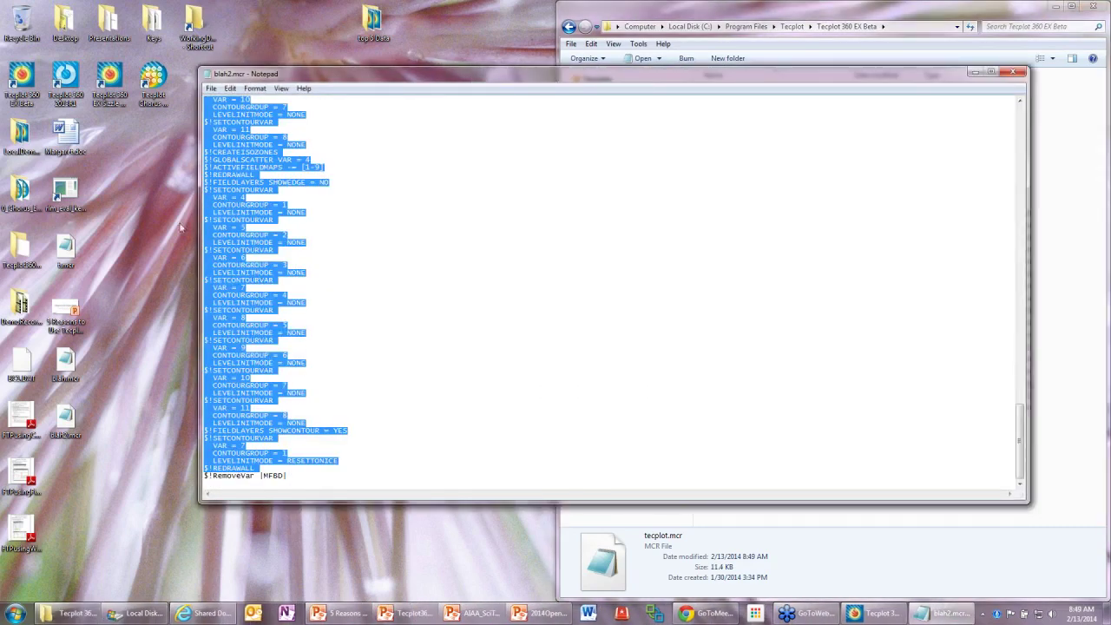